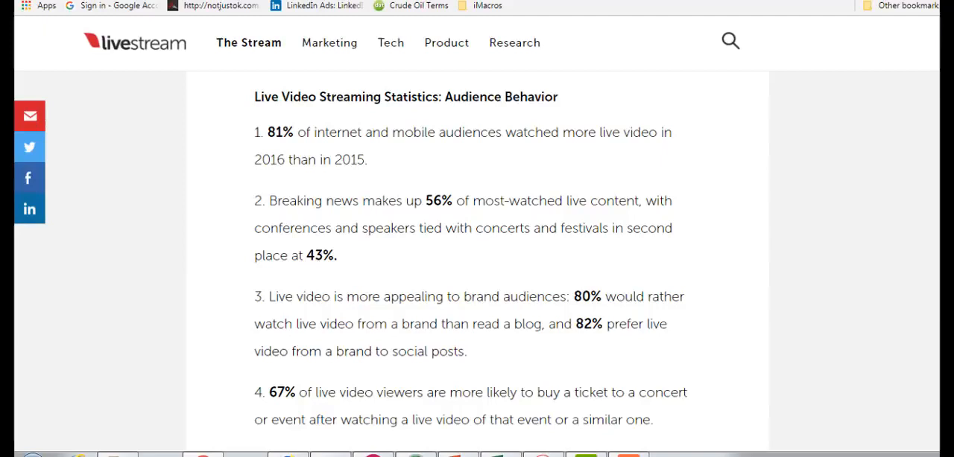
- Read through the audience behavior statistics in the live video streaming article
{"action": "scroll", "coordinate": [473, 256], "scroll_direction": "down", "scroll_amount": 3}
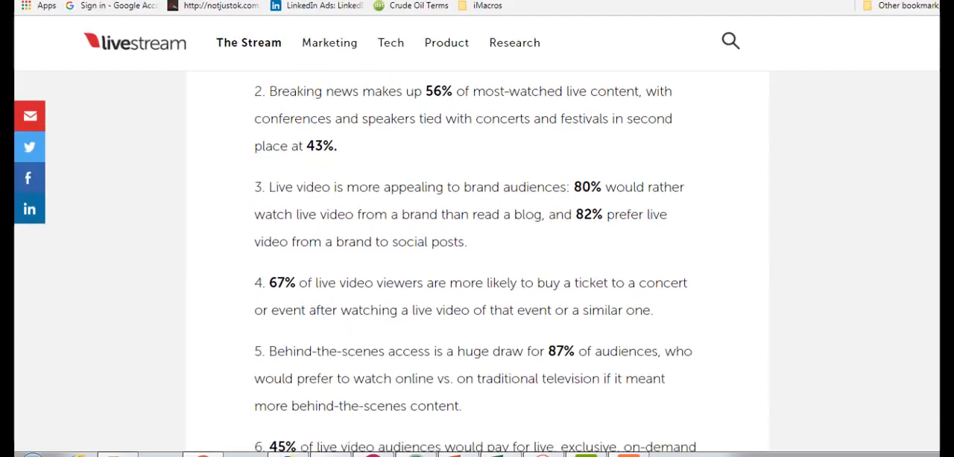
{"action": "scroll", "coordinate": [473, 256], "scroll_direction": "down", "scroll_amount": 1}
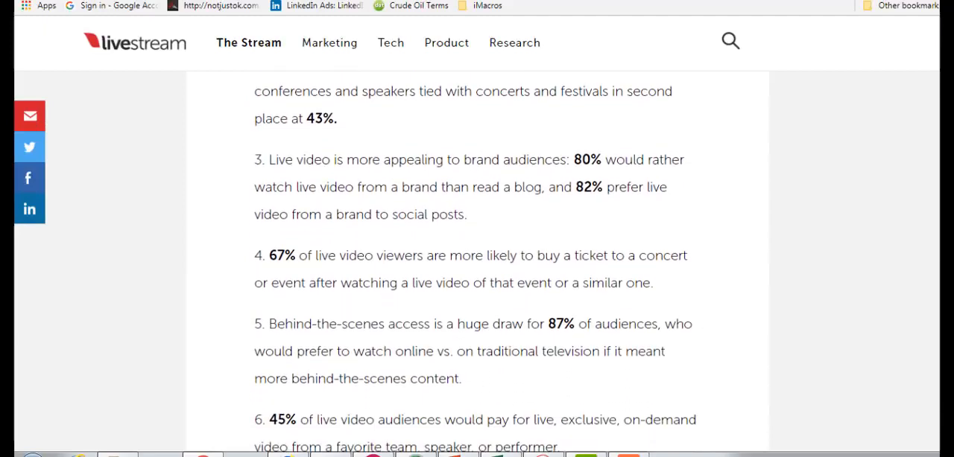
{"action": "scroll", "coordinate": [473, 256], "scroll_direction": "down", "scroll_amount": 2}
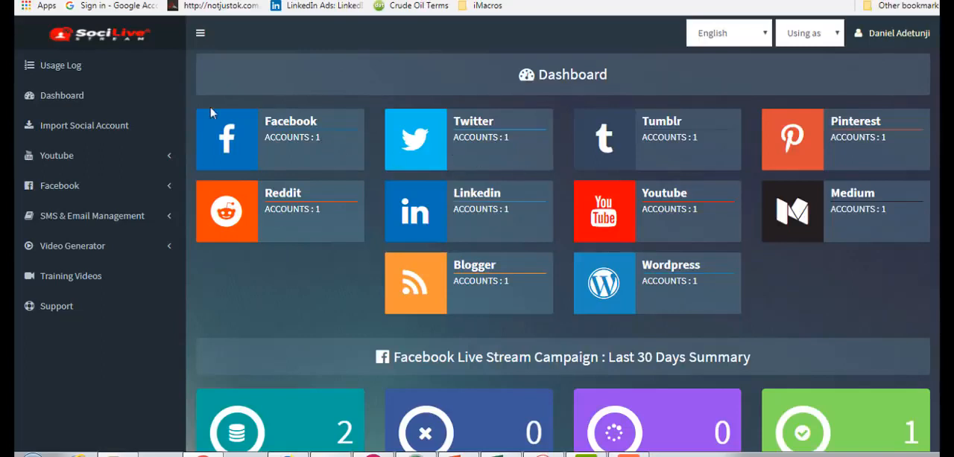
- Switch to SociLive Stream's social account import page and review the connected accounts for each network
{"action": "left_click", "coordinate": [100, 131]}
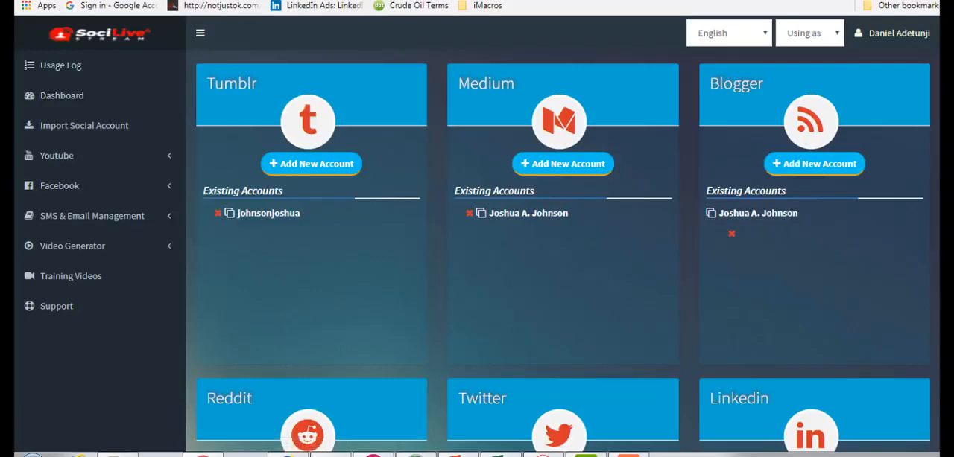
{"action": "scroll", "coordinate": [881, 275], "scroll_direction": "down", "scroll_amount": 3}
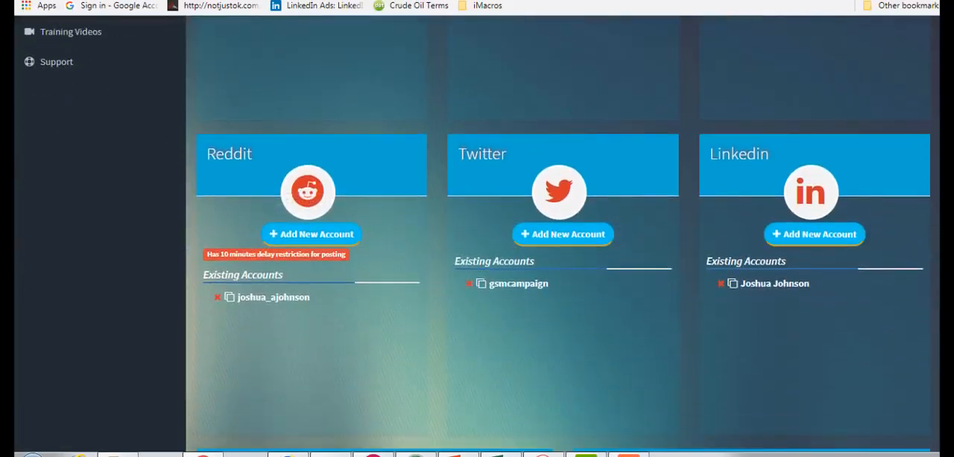
{"action": "scroll", "coordinate": [557, 234], "scroll_direction": "up", "scroll_amount": 3}
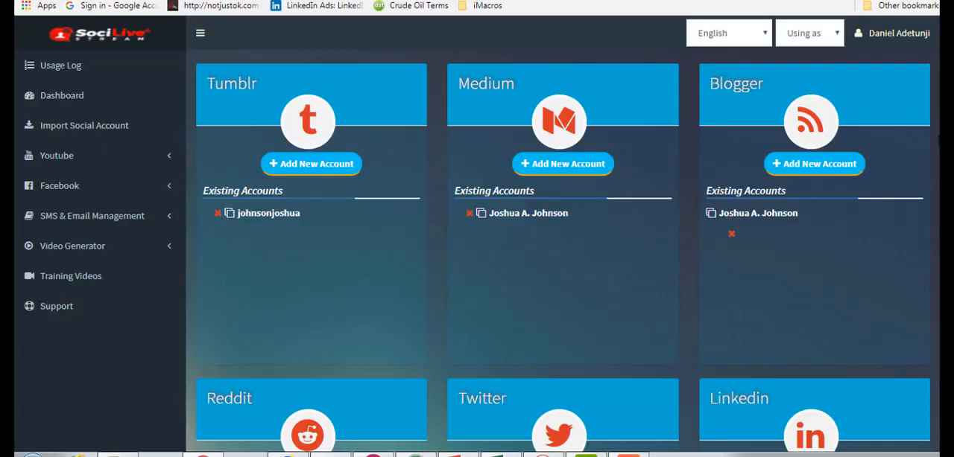
- Look over the YouTube and Facebook campaign options and open the form for a new YouTube campaign
{"action": "left_click", "coordinate": [66, 156]}
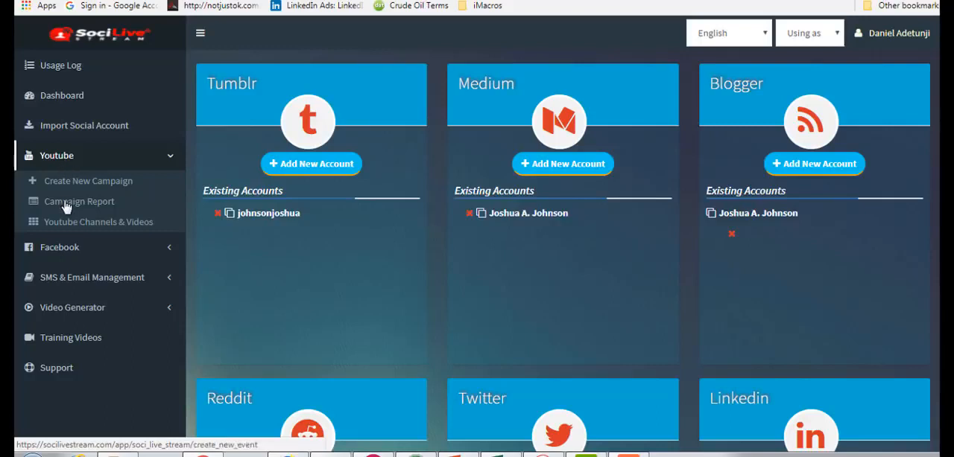
{"action": "left_click", "coordinate": [64, 248]}
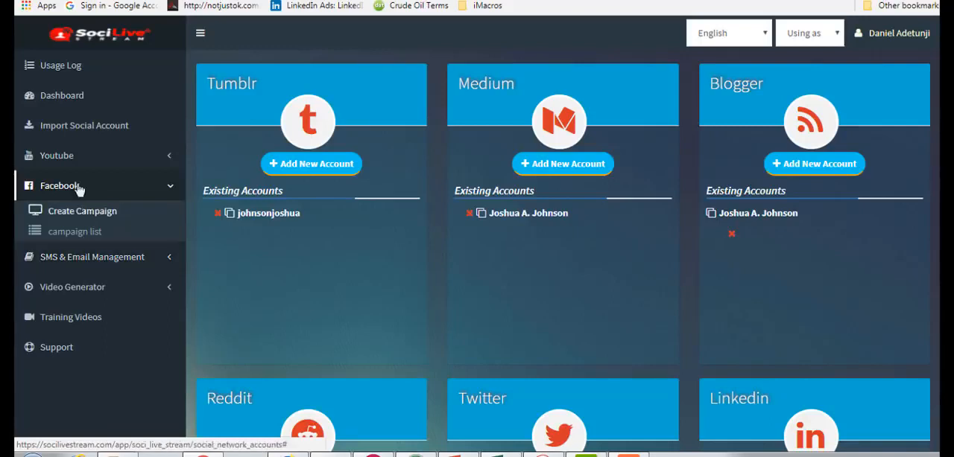
{"action": "left_click", "coordinate": [68, 164]}
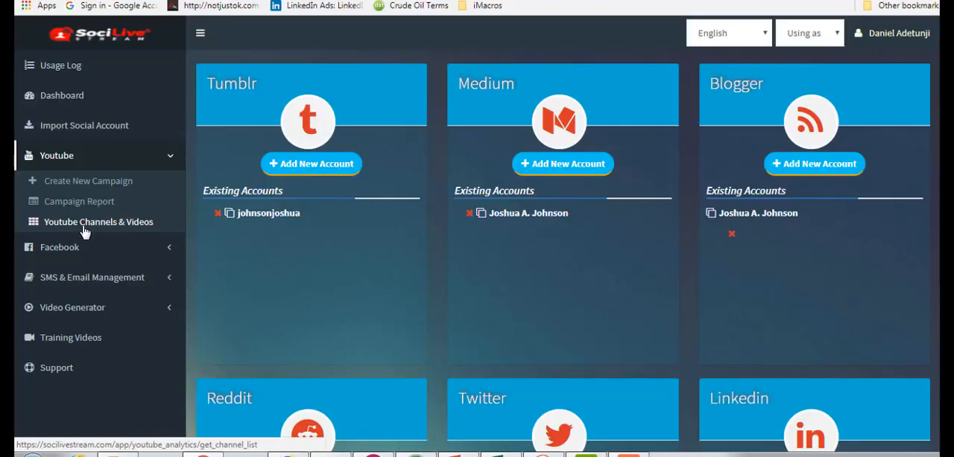
{"action": "left_click", "coordinate": [89, 187]}
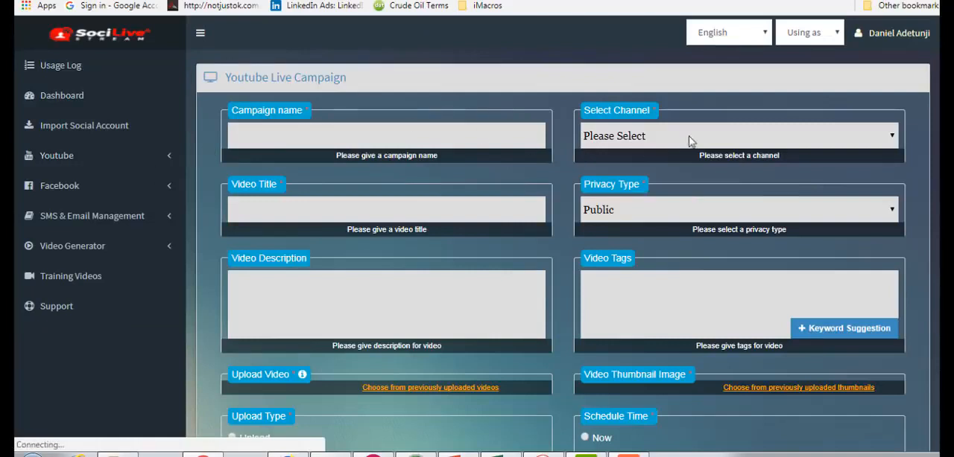
- Name the campaign "SociLive Stream Walkthrough" and select the connected YouTube channel for it
{"action": "scroll", "coordinate": [476, 234], "scroll_direction": "down", "scroll_amount": 1}
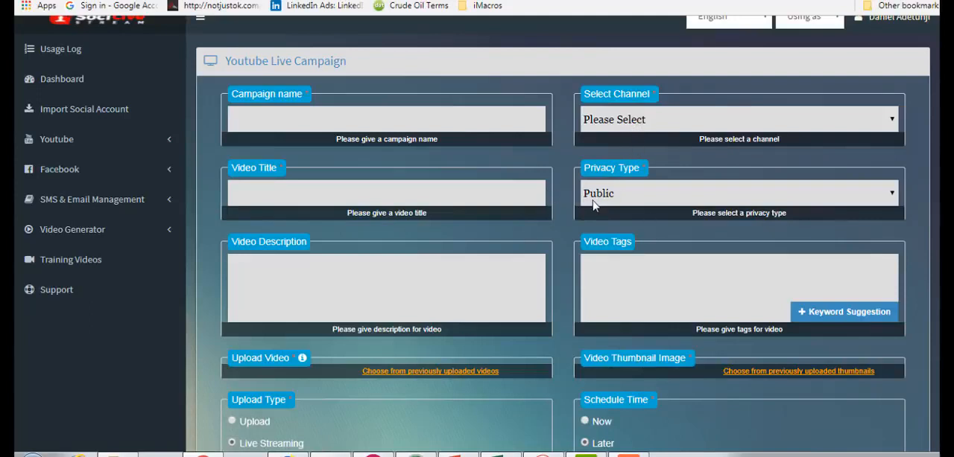
{"action": "left_click", "coordinate": [463, 122]}
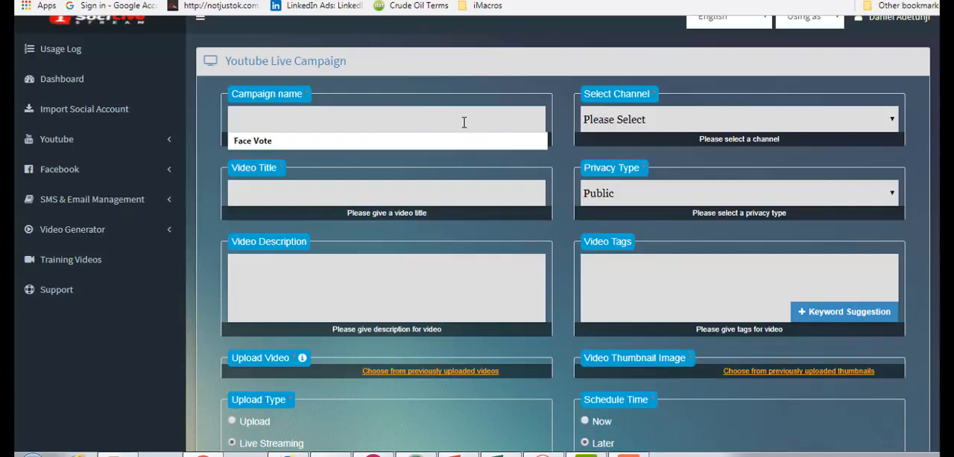
{"action": "type", "text": "SociL"}
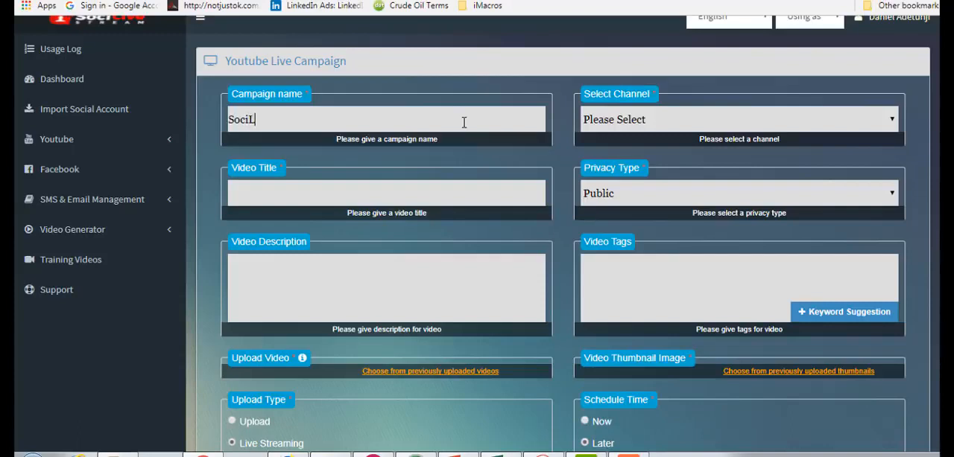
{"action": "type", "text": "ive Stream "}
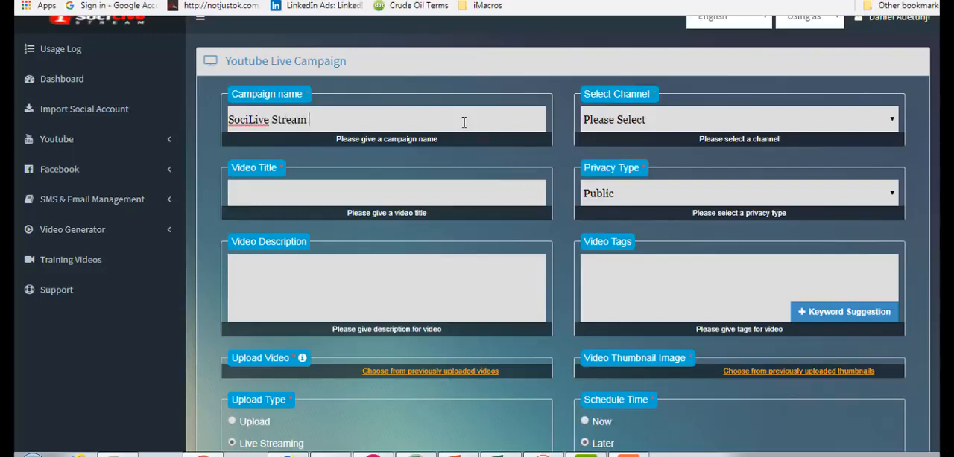
{"action": "type", "text": "Walkthrough"}
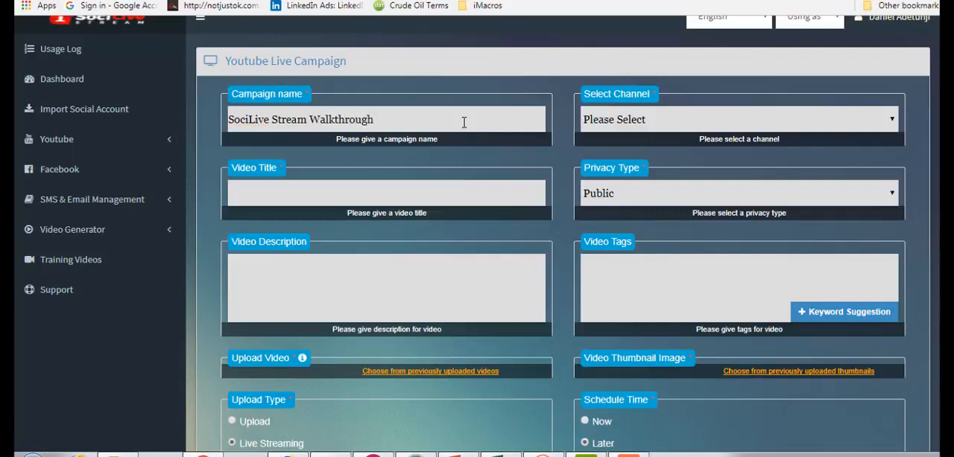
{"action": "left_click", "coordinate": [596, 128]}
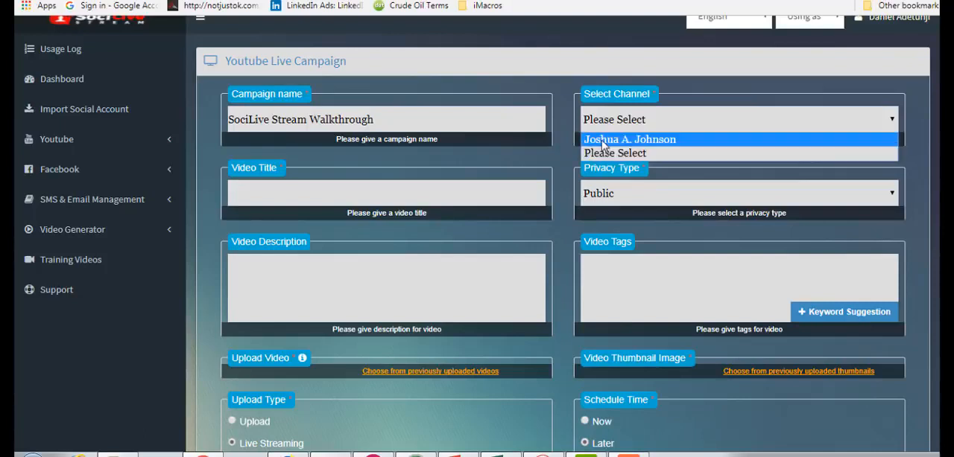
{"action": "left_click", "coordinate": [602, 140]}
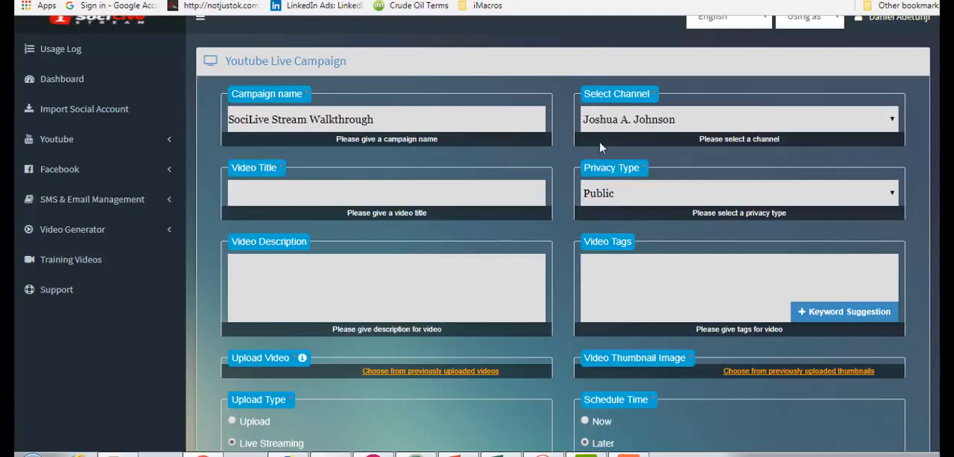
- Enter "SociLive Stream Walthrough" as the video title and set the privacy type to Public
{"action": "left_click", "coordinate": [488, 192]}
{"action": "type", "text": "SociLive Stream Walth"}
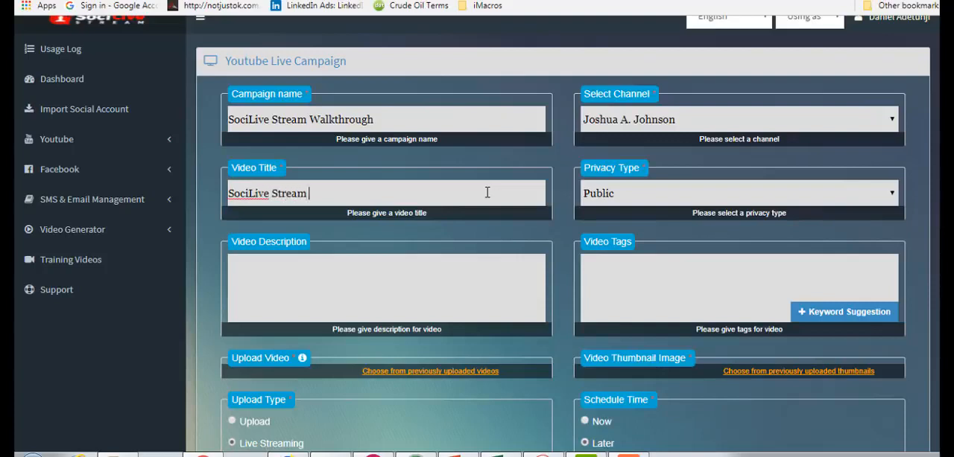
{"action": "type", "text": "rough"}
{"action": "left_click", "coordinate": [614, 195]}
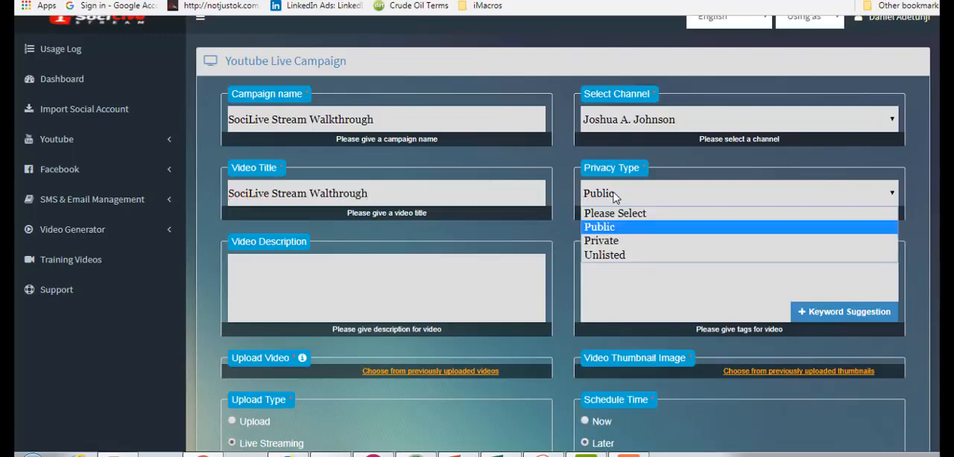
{"action": "left_click", "coordinate": [591, 228]}
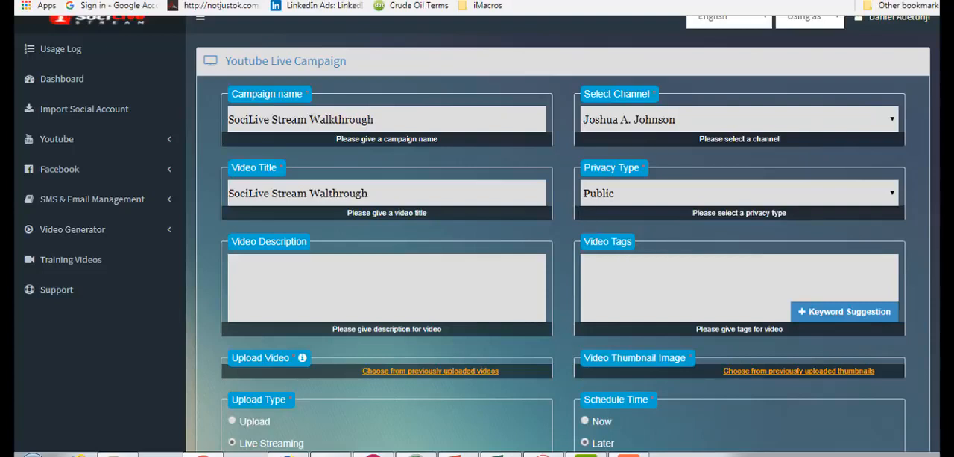
- Write "SociLive Stream Walk-through" as the video description, using the suggested hyphenated spelling
{"action": "scroll", "coordinate": [935, 116], "scroll_direction": "down", "scroll_amount": 1}
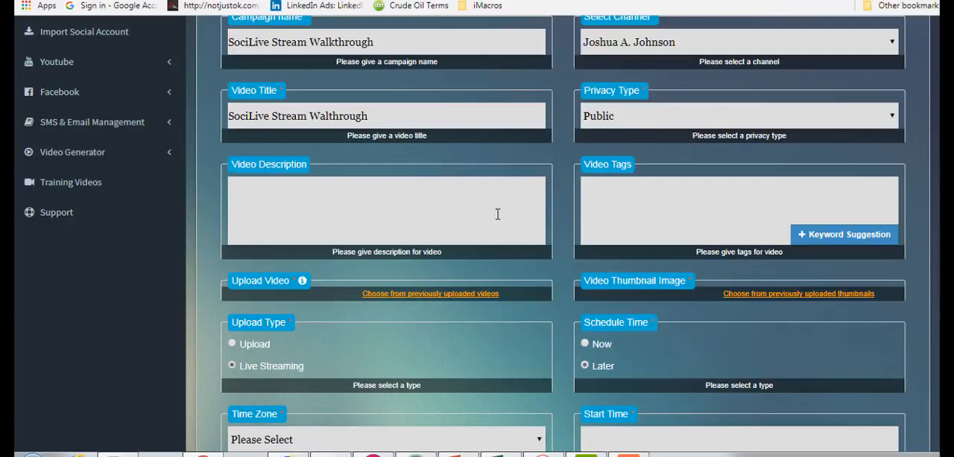
{"action": "type", "text": "SociLive Stream"}
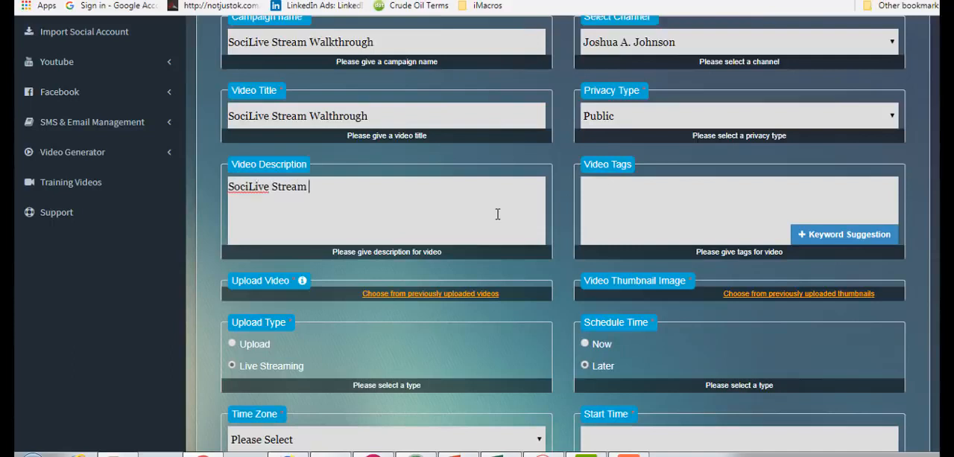
{"action": "type", "text": " Walthrough"}
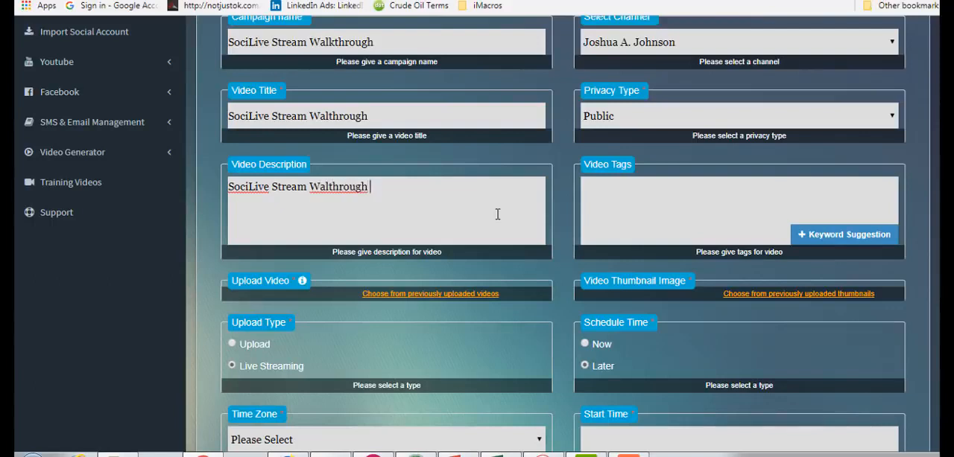
{"action": "key", "text": "Left"}
{"action": "key", "text": "Left"}
{"action": "key", "text": "Left"}
{"action": "key", "text": "Left"}
{"action": "key", "text": "Left"}
{"action": "key", "text": "Left"}
{"action": "key", "text": "Left"}
{"action": "key", "text": "Left"}
{"action": "type", "text": "k"}
{"action": "key", "text": "Menu"}
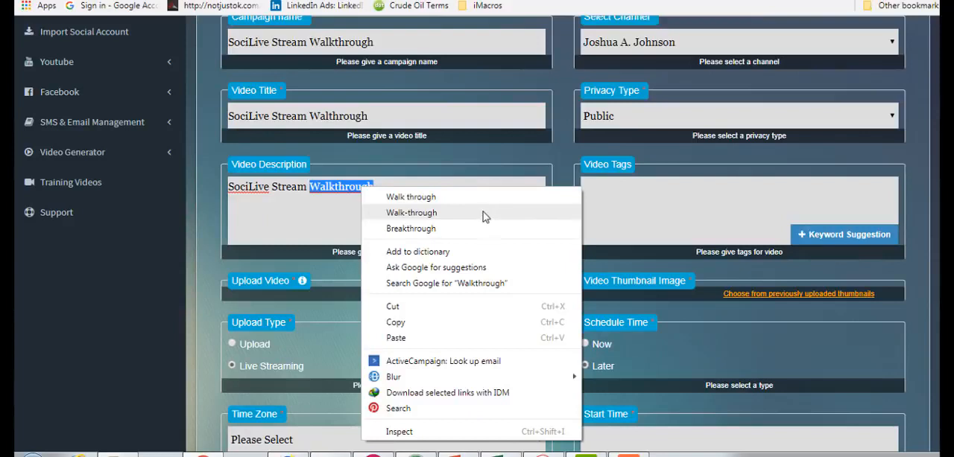
{"action": "left_click", "coordinate": [469, 219]}
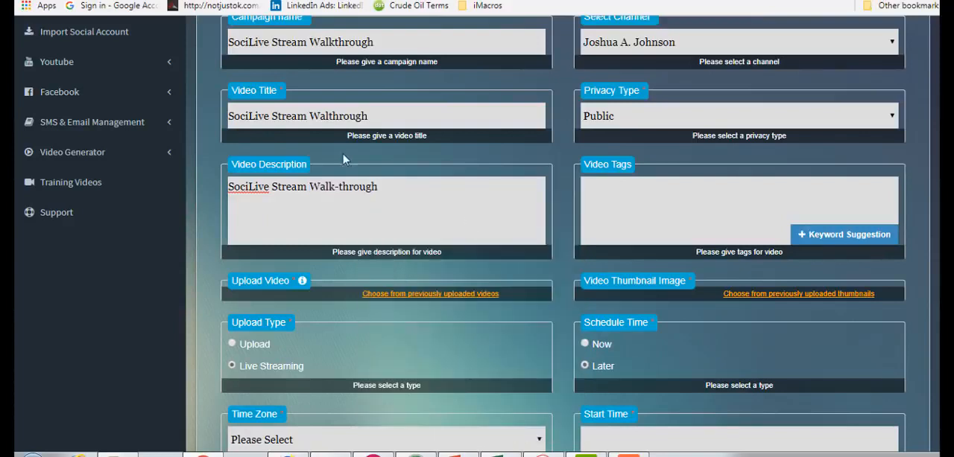
- Correct the last word of the video title to "Walk-through" and append "guide" to the video description
{"action": "left_click", "coordinate": [330, 117]}
{"action": "type", "text": "-"}
{"action": "left_click", "coordinate": [445, 199]}
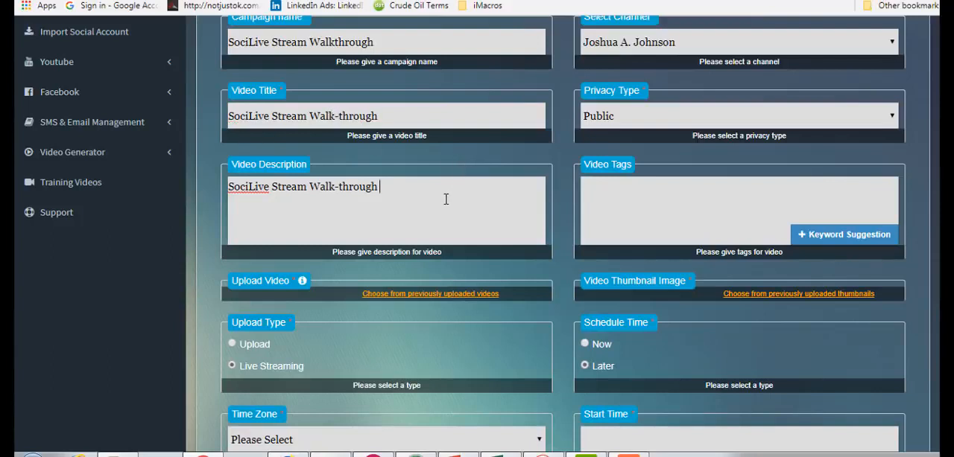
{"action": "type", "text": "guide"}
- Generate keyword suggestions for the video tags from "video marketing" and review the suggested keywords
{"action": "left_click", "coordinate": [610, 204]}
{"action": "left_click", "coordinate": [817, 242]}
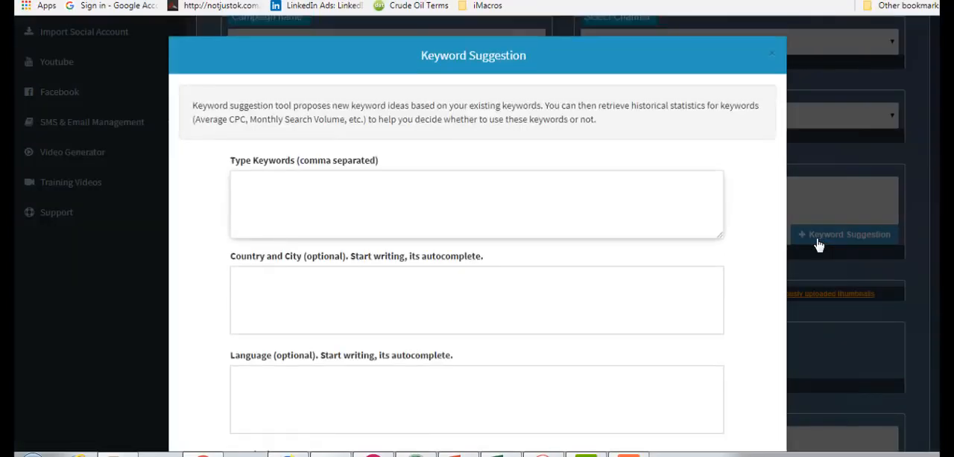
{"action": "left_click", "coordinate": [679, 216]}
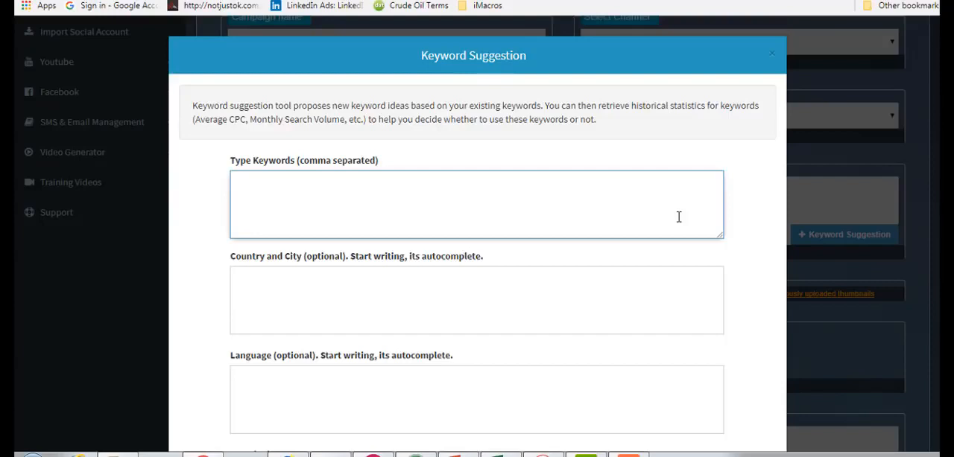
{"action": "type", "text": "video marketing"}
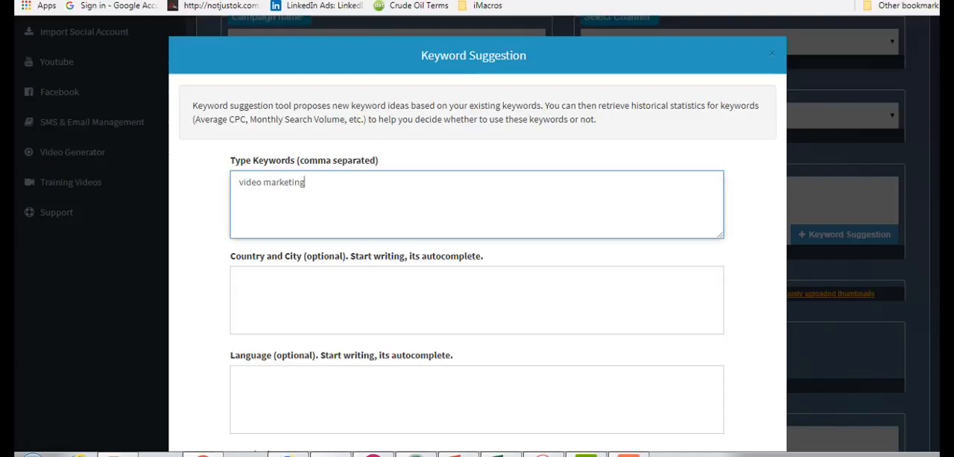
{"action": "scroll", "coordinate": [477, 239], "scroll_direction": "down", "scroll_amount": 3}
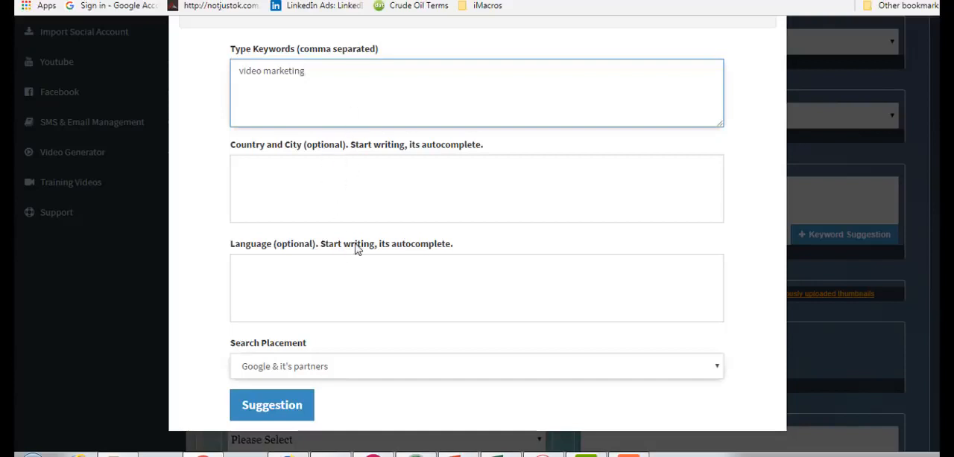
{"action": "left_click", "coordinate": [283, 406]}
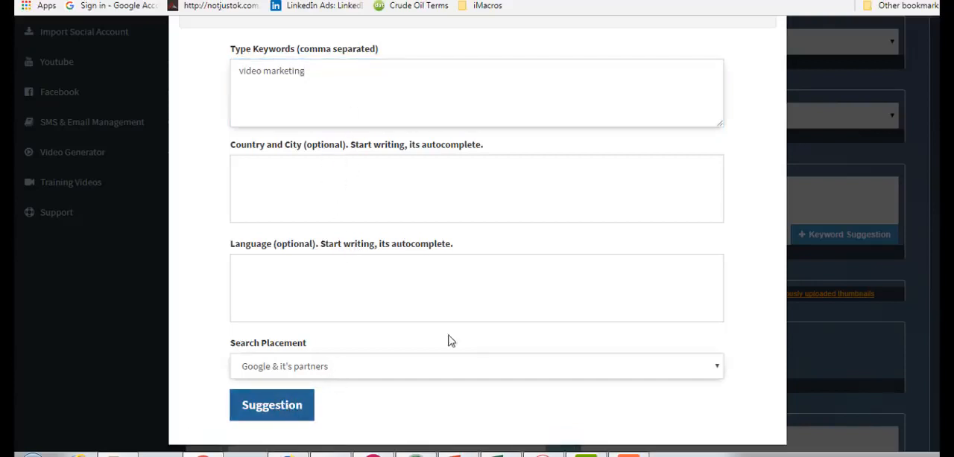
{"action": "scroll", "coordinate": [477, 231], "scroll_direction": "down", "scroll_amount": 1}
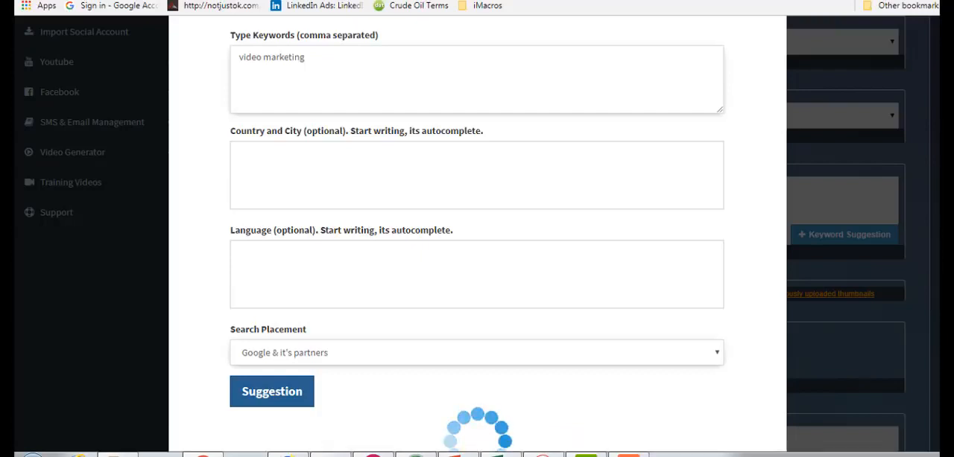
{"action": "scroll", "coordinate": [476, 231], "scroll_direction": "down", "scroll_amount": 1}
{"action": "scroll", "coordinate": [476, 231], "scroll_direction": "down", "scroll_amount": 5}
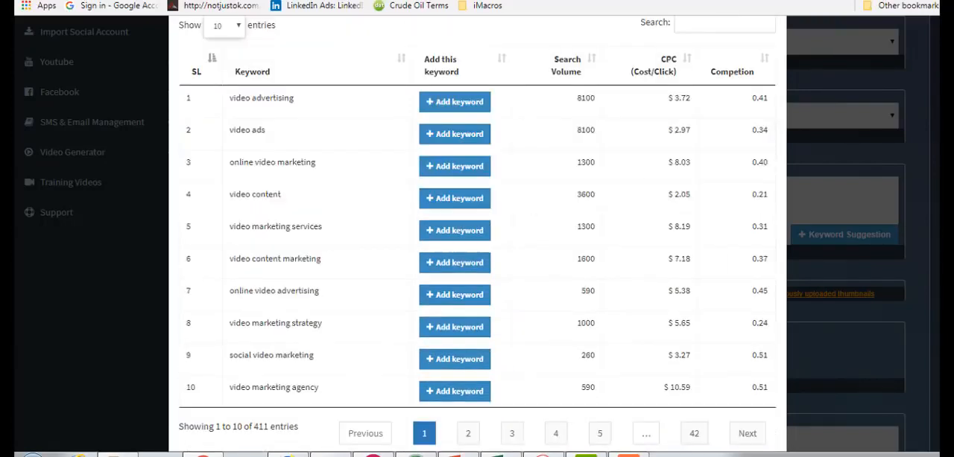
{"action": "scroll", "coordinate": [440, 302], "scroll_direction": "up", "scroll_amount": 1}
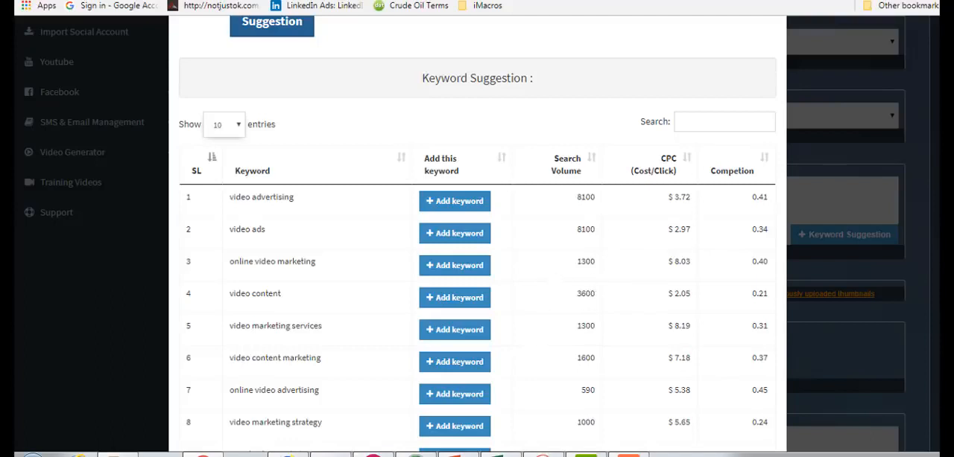
- Add the suggested keywords "video advertising", "video ads" and "online video marketing" to the video tags
{"action": "scroll", "coordinate": [477, 233], "scroll_direction": "down", "scroll_amount": 1}
{"action": "scroll", "coordinate": [477, 234], "scroll_direction": "down", "scroll_amount": 1}
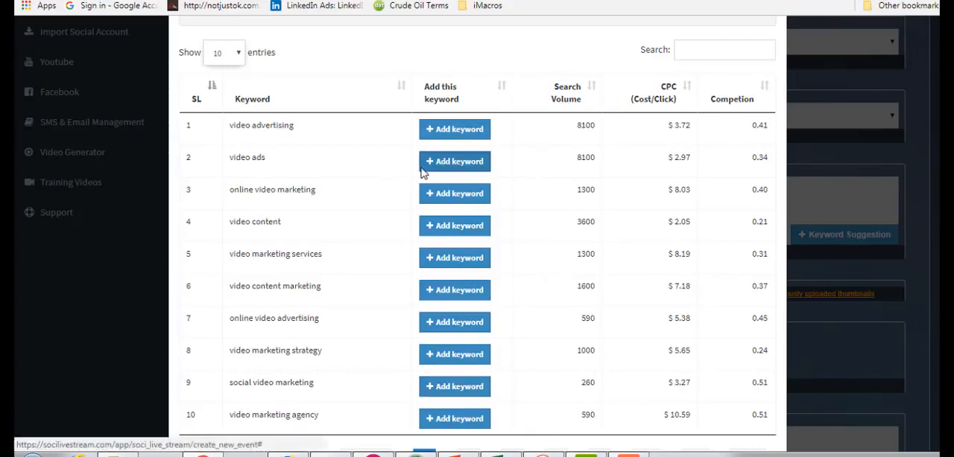
{"action": "left_click", "coordinate": [458, 132]}
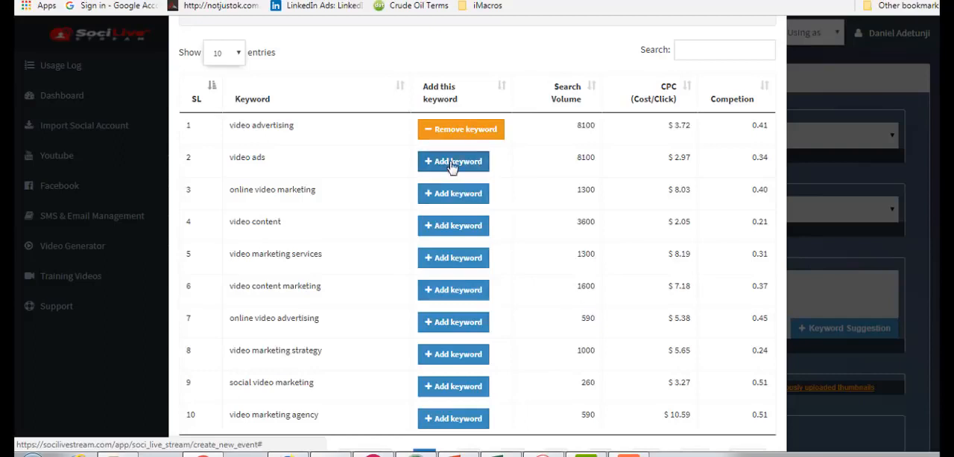
{"action": "left_click", "coordinate": [452, 167]}
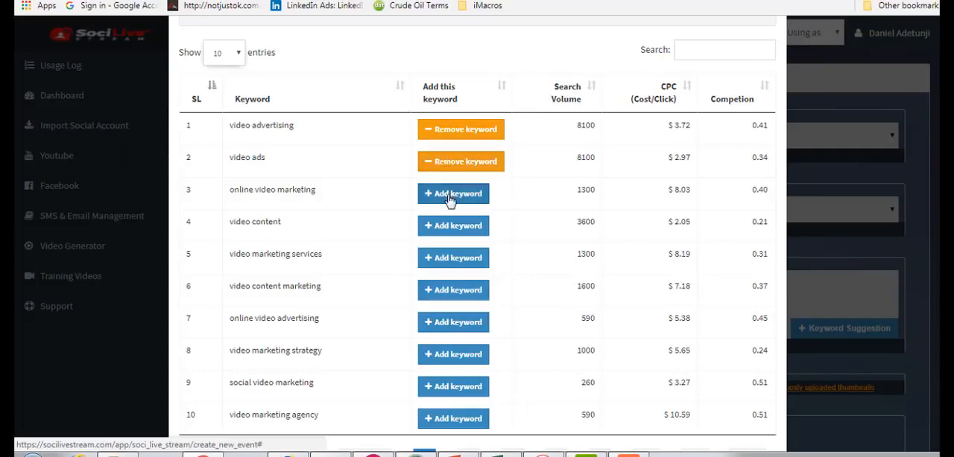
{"action": "left_click", "coordinate": [447, 195]}
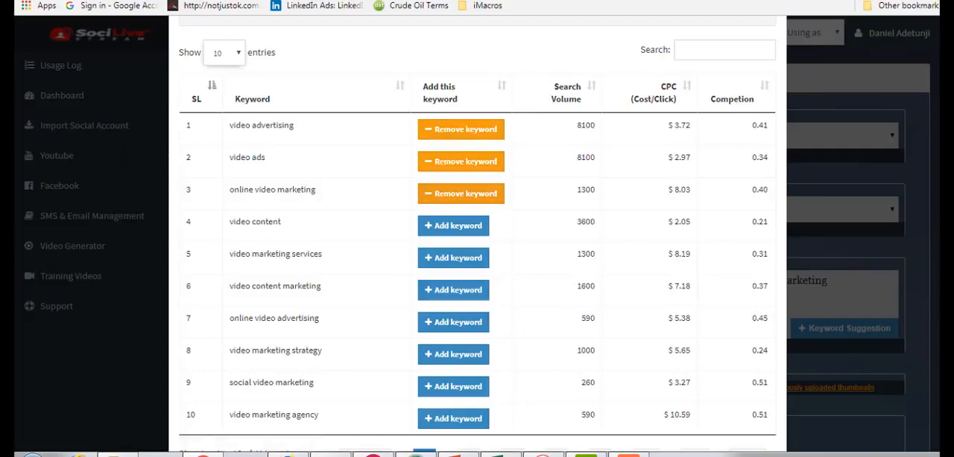
- Add "viral video marketing" from the second page of suggestions to the video tags and close the keyword suggestion tool
{"action": "scroll", "coordinate": [477, 239], "scroll_direction": "down", "scroll_amount": 1}
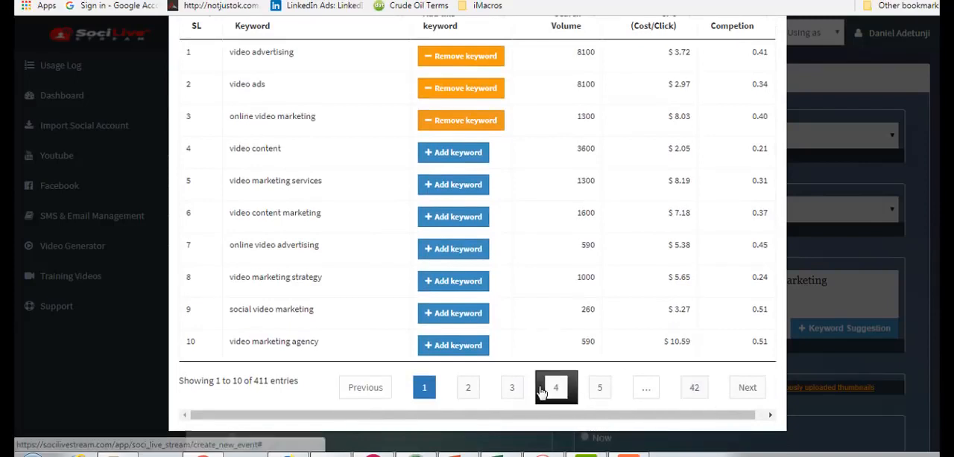
{"action": "left_click", "coordinate": [468, 387]}
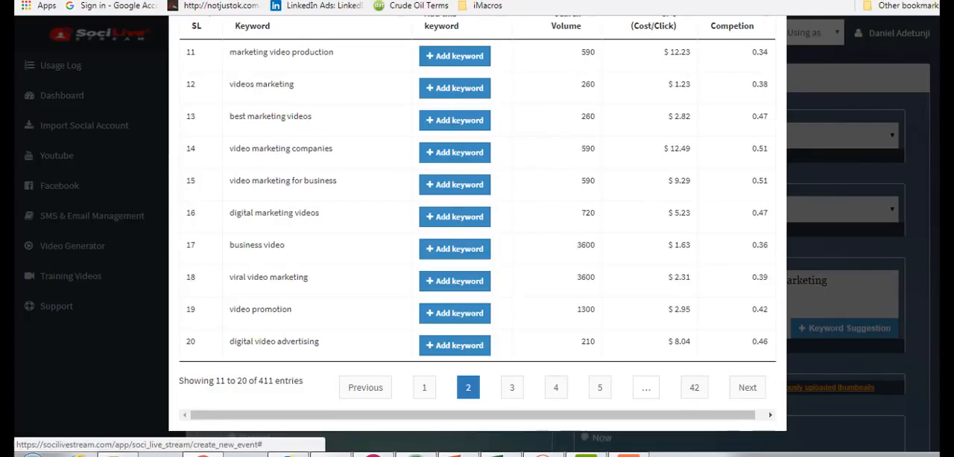
{"action": "scroll", "coordinate": [910, 383], "scroll_direction": "up", "scroll_amount": 1}
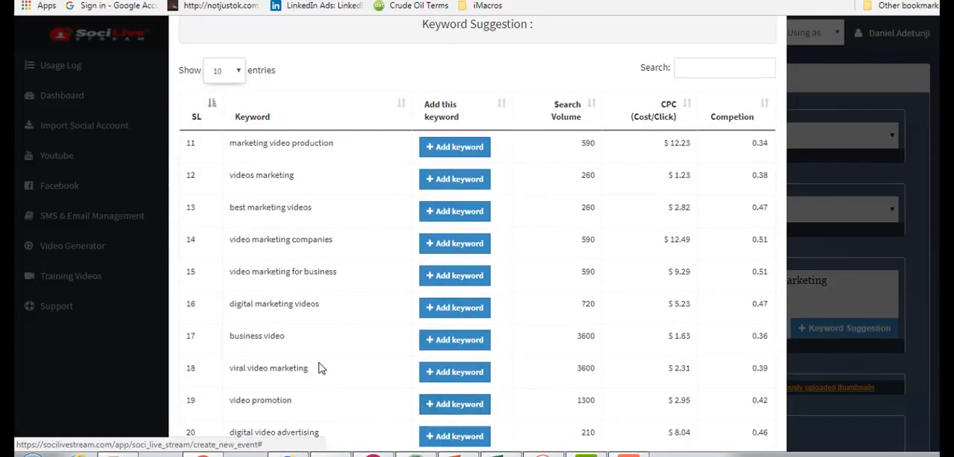
{"action": "left_click", "coordinate": [436, 379]}
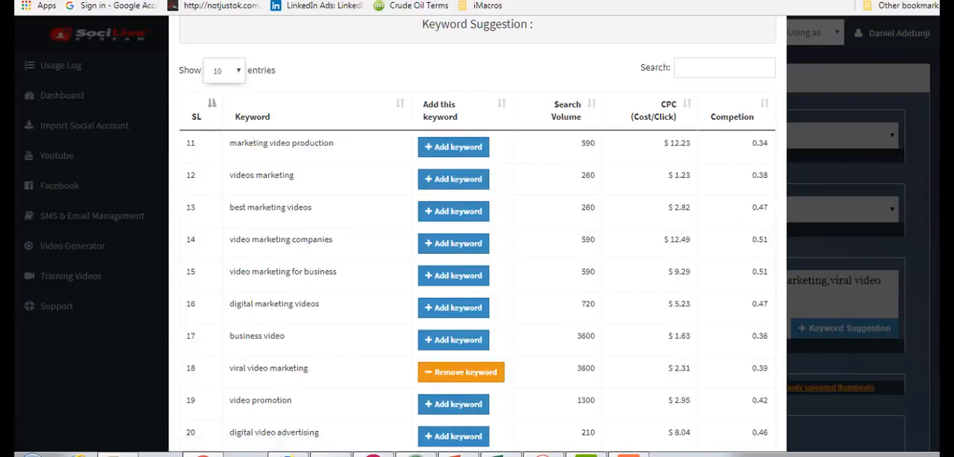
{"action": "scroll", "coordinate": [477, 234], "scroll_direction": "up", "scroll_amount": 5}
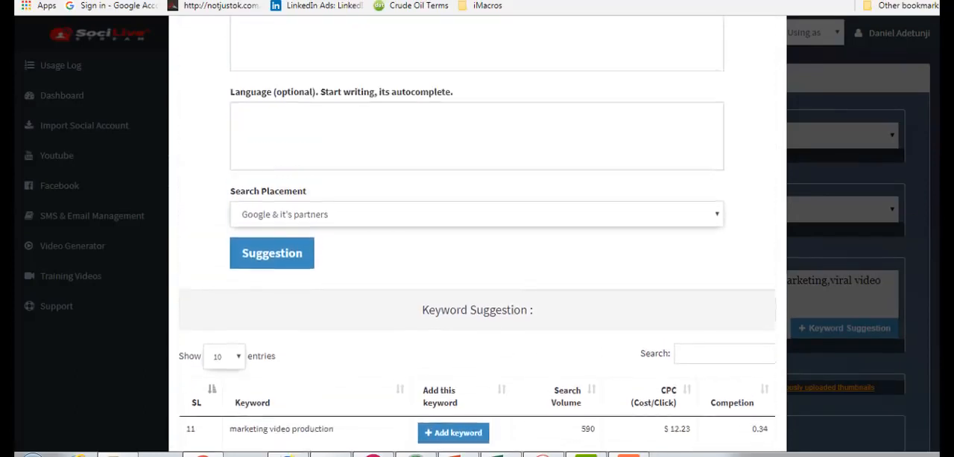
{"action": "scroll", "coordinate": [476, 234], "scroll_direction": "up", "scroll_amount": 2}
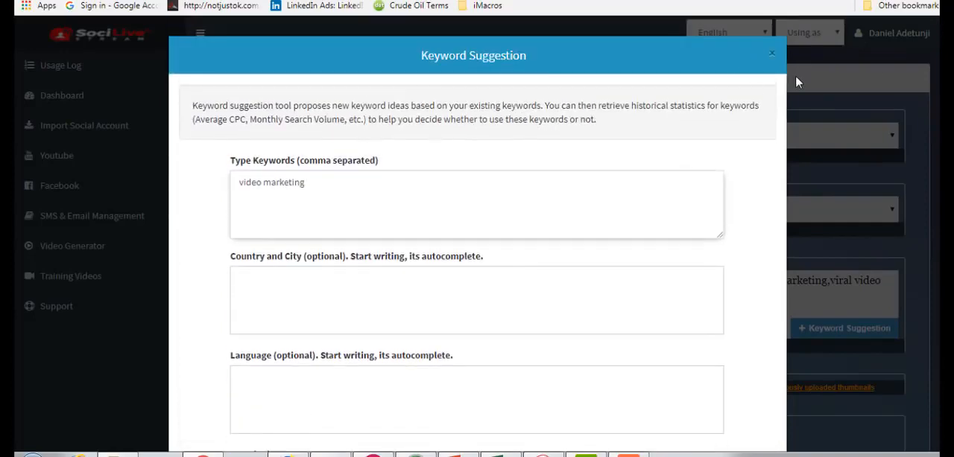
{"action": "left_click", "coordinate": [773, 54]}
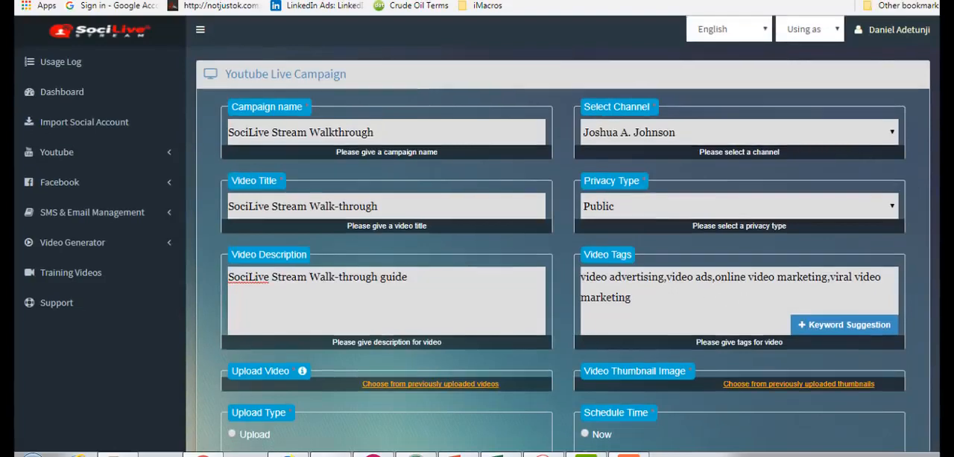
- Choose the previously uploaded video video_7_1511868171101323.MP4 from the file library as the campaign video
{"action": "scroll", "coordinate": [477, 239], "scroll_direction": "down", "scroll_amount": 3}
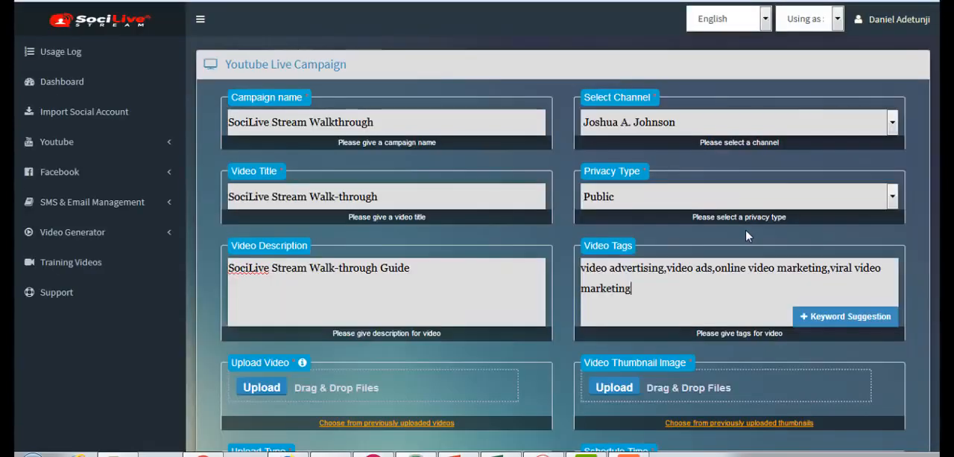
{"action": "scroll", "coordinate": [477, 239], "scroll_direction": "down", "scroll_amount": 1}
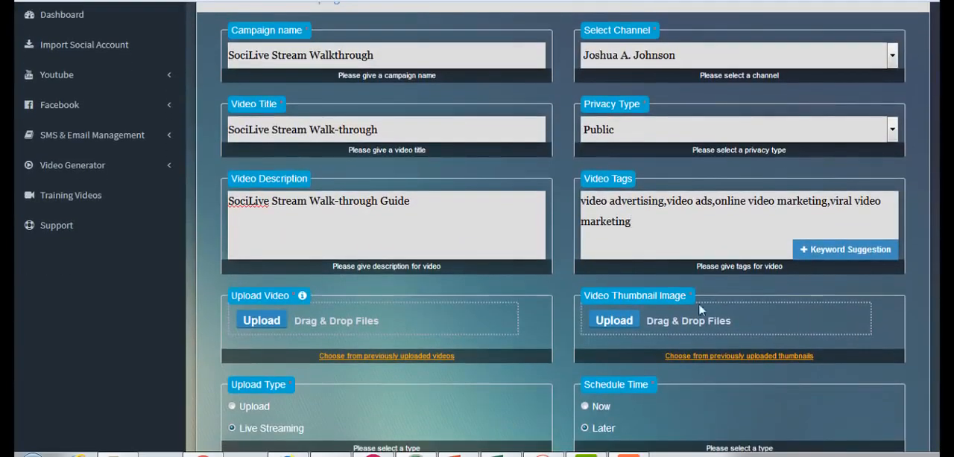
{"action": "left_click", "coordinate": [261, 322]}
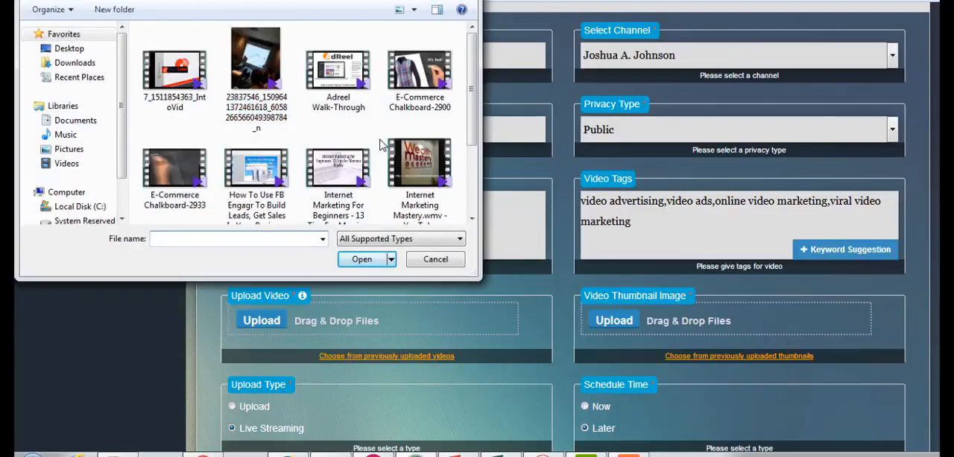
{"action": "left_click", "coordinate": [463, 1]}
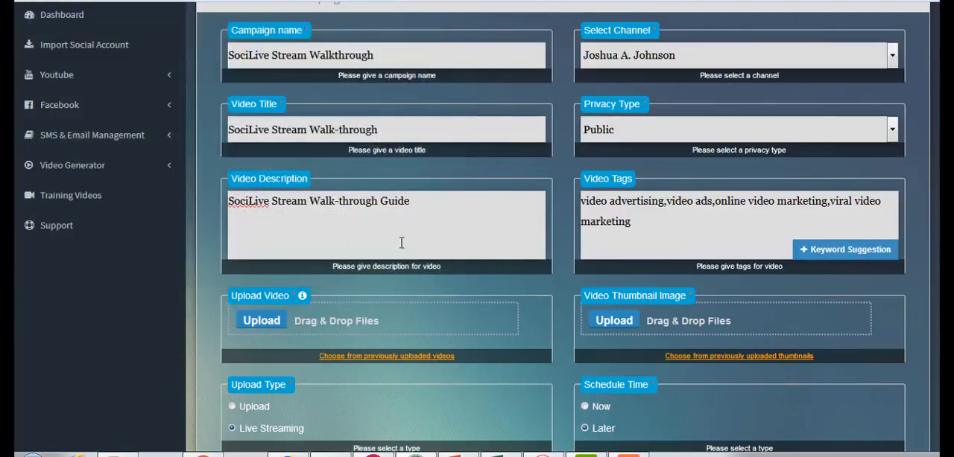
{"action": "left_click", "coordinate": [377, 357]}
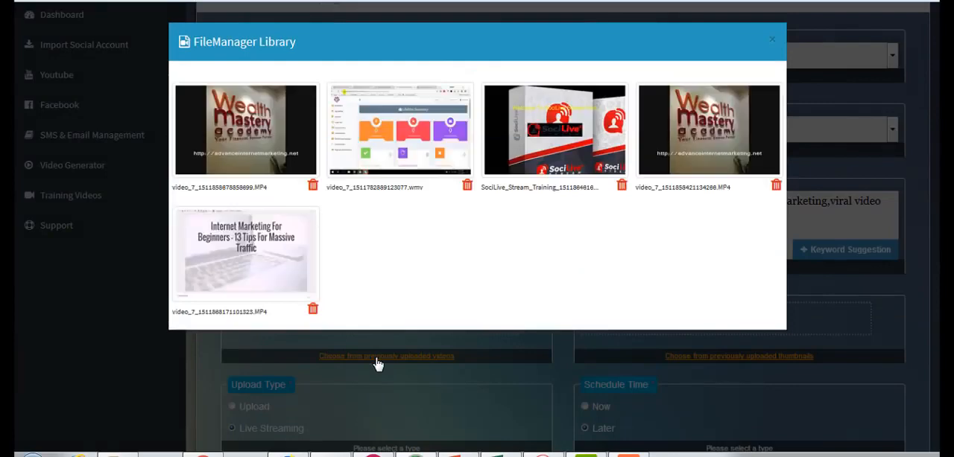
{"action": "left_click", "coordinate": [281, 272]}
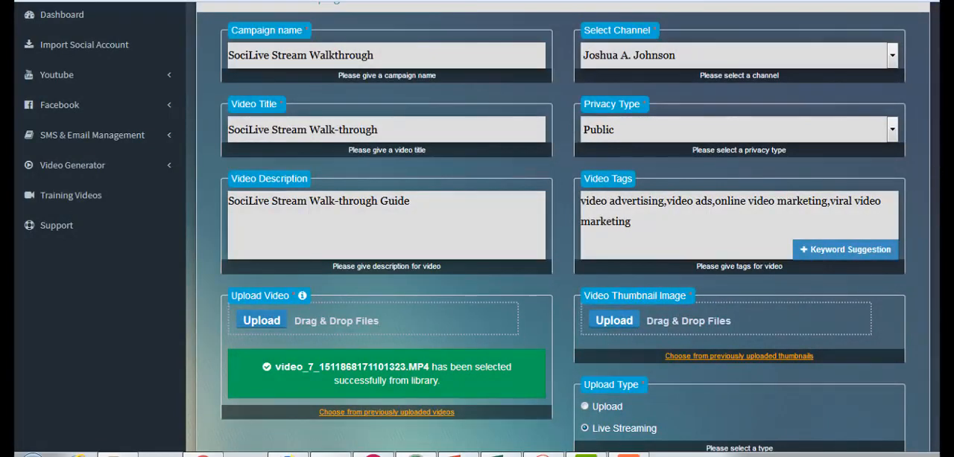
- Set the live streaming campaign's schedule time to Now
{"action": "scroll", "coordinate": [936, 171], "scroll_direction": "down", "scroll_amount": 1}
{"action": "scroll", "coordinate": [936, 175], "scroll_direction": "down", "scroll_amount": 1}
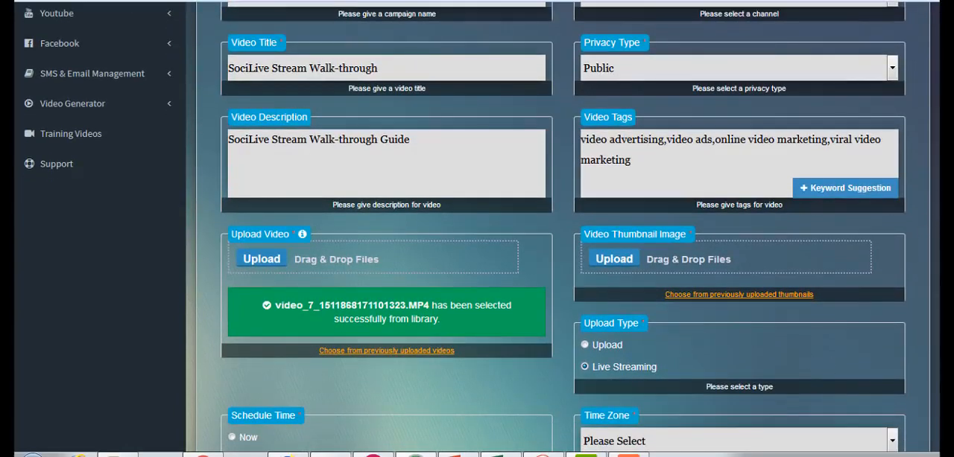
{"action": "scroll", "coordinate": [929, 213], "scroll_direction": "down", "scroll_amount": 2}
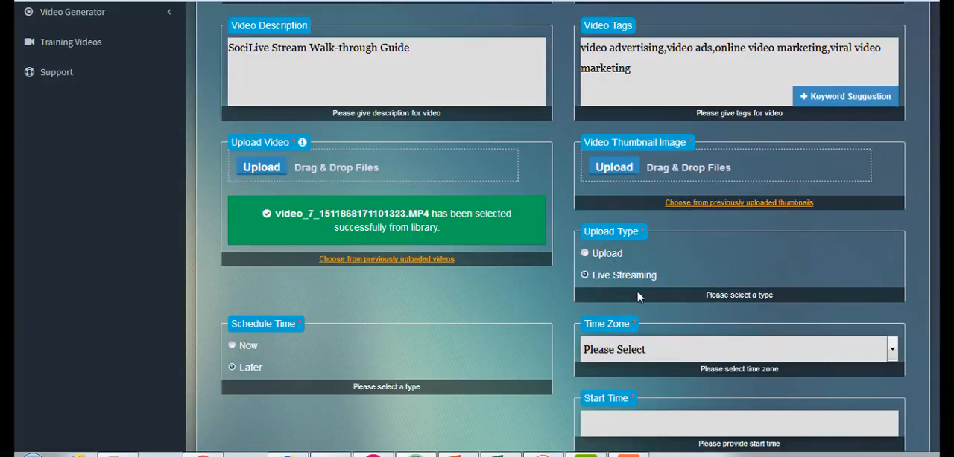
{"action": "scroll", "coordinate": [934, 159], "scroll_direction": "down", "scroll_amount": 2}
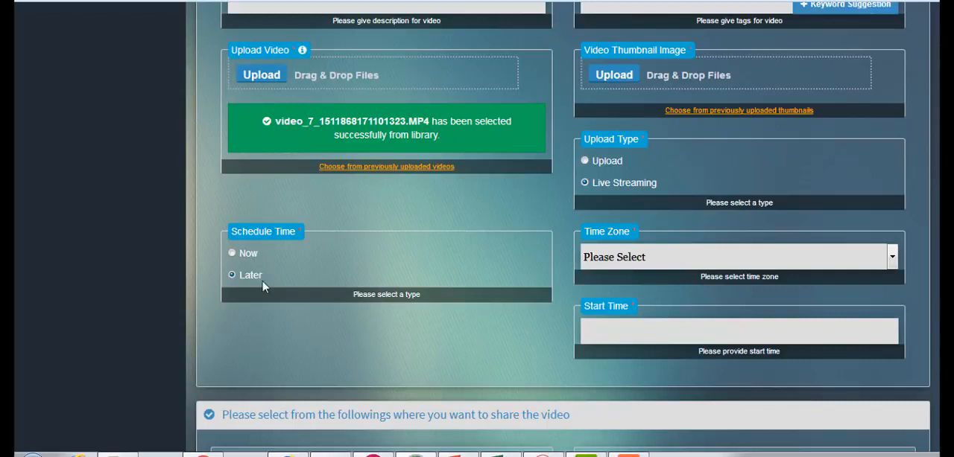
{"action": "left_click", "coordinate": [231, 254]}
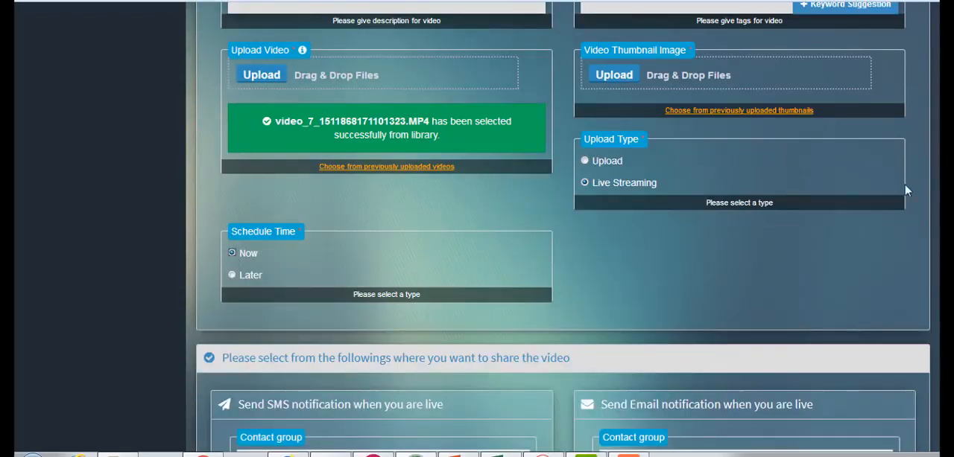
- Set the SMS notification to the Internet Marketing Newbies contact group with the twilio API, and enter "h" as its content
{"action": "scroll", "coordinate": [557, 227], "scroll_direction": "down", "scroll_amount": 5}
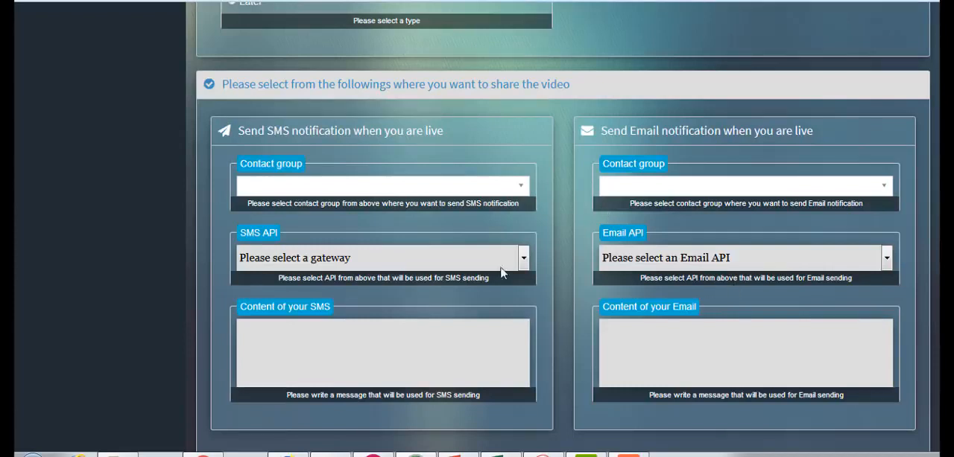
{"action": "left_click", "coordinate": [478, 186]}
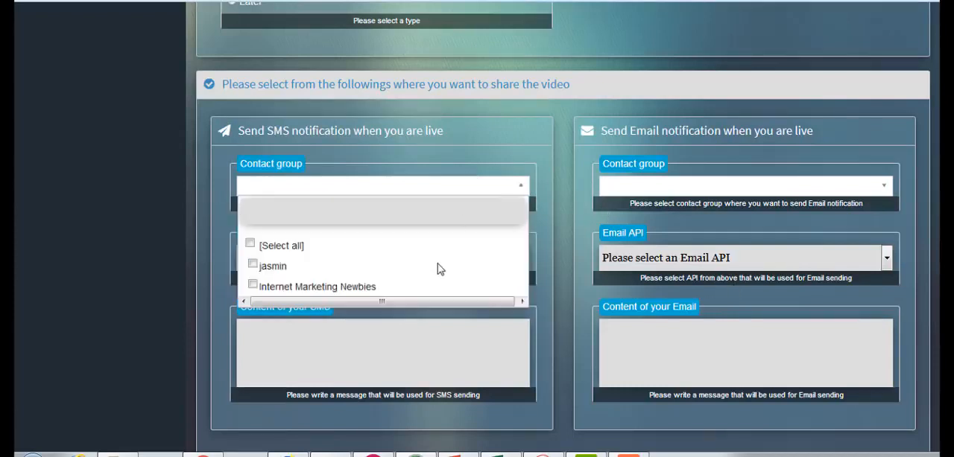
{"action": "left_click", "coordinate": [254, 288]}
{"action": "left_click", "coordinate": [520, 145]}
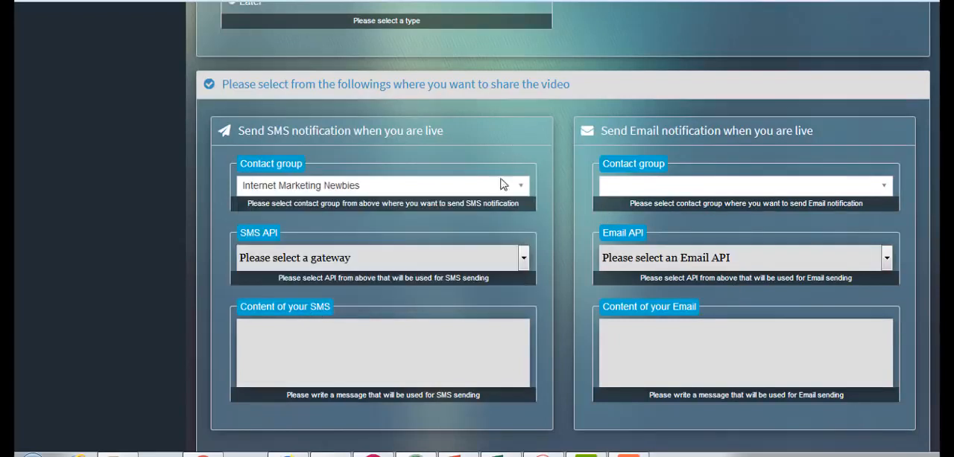
{"action": "left_click", "coordinate": [481, 260]}
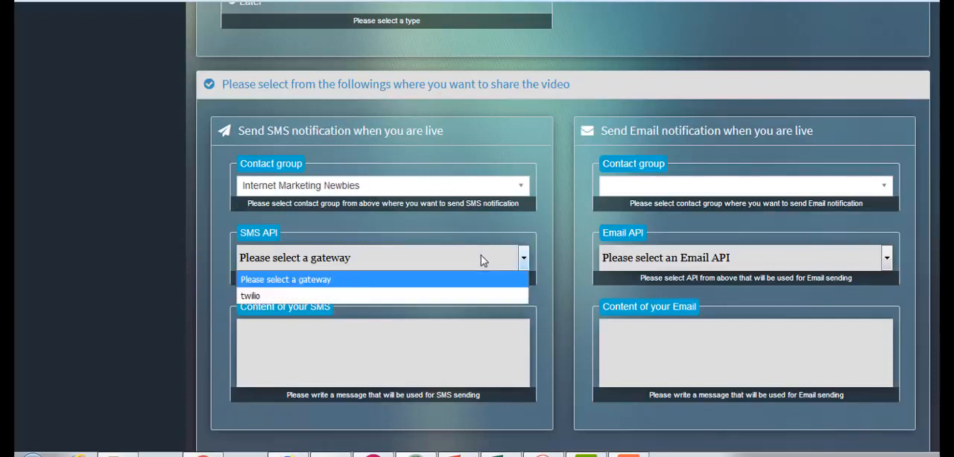
{"action": "left_click", "coordinate": [447, 296]}
{"action": "left_click", "coordinate": [435, 356]}
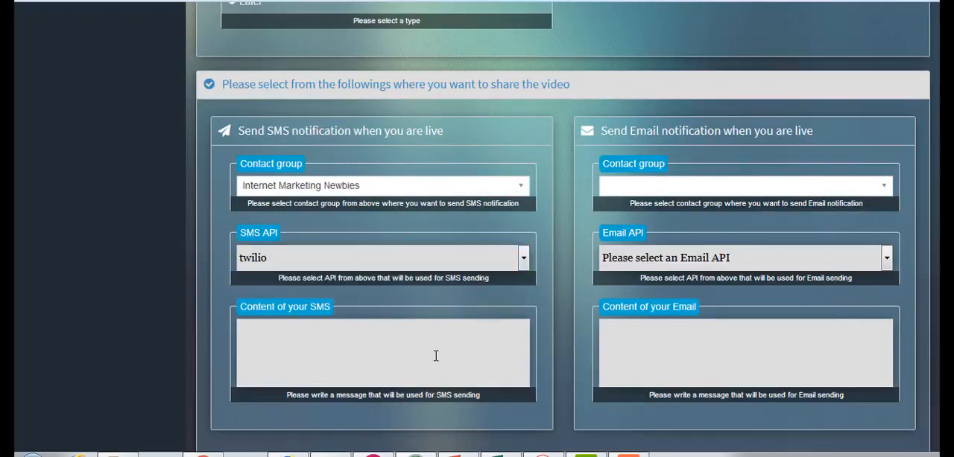
{"action": "type", "text": "h"}
- Set the email notification to the Internet Marketing Newbies contact group, using the listed SMTP email account as its API
{"action": "left_click", "coordinate": [672, 187]}
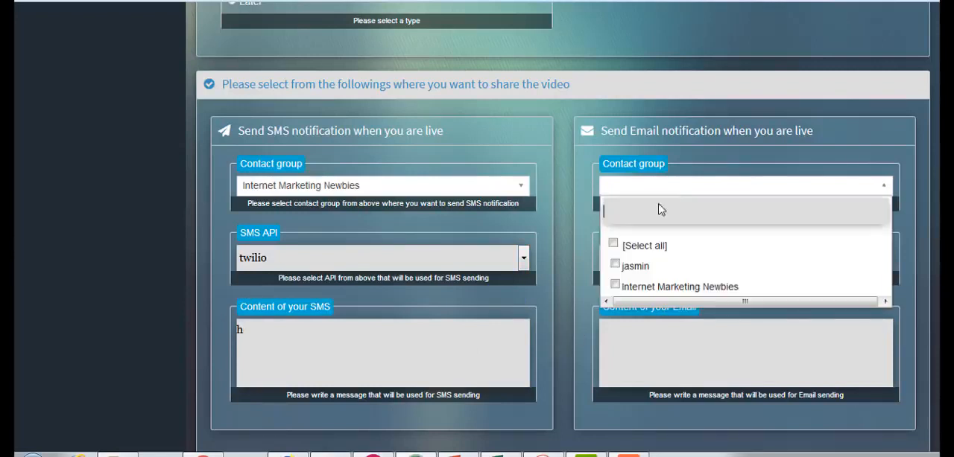
{"action": "left_click", "coordinate": [649, 290]}
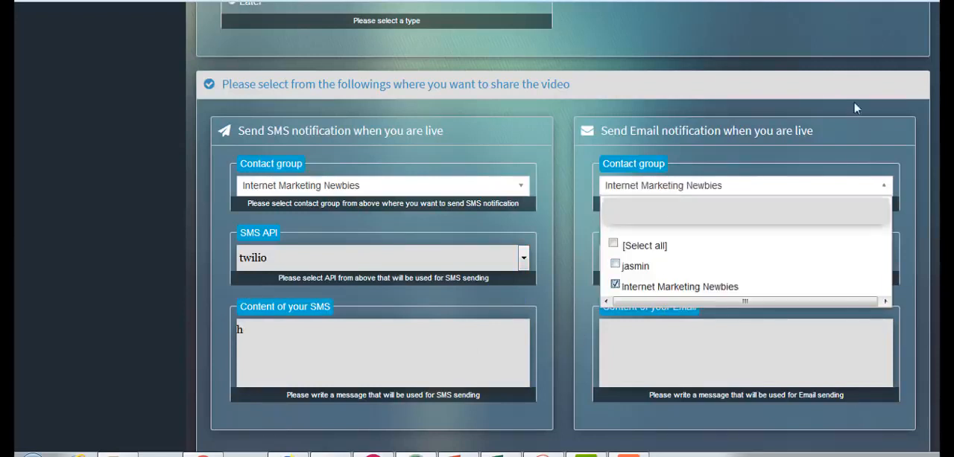
{"action": "left_click", "coordinate": [848, 133]}
{"action": "left_click", "coordinate": [808, 258]}
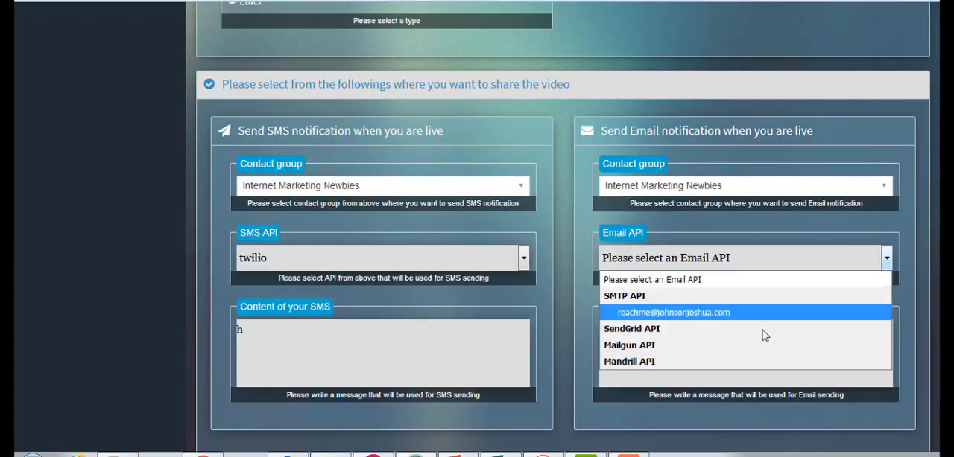
{"action": "left_click", "coordinate": [747, 312]}
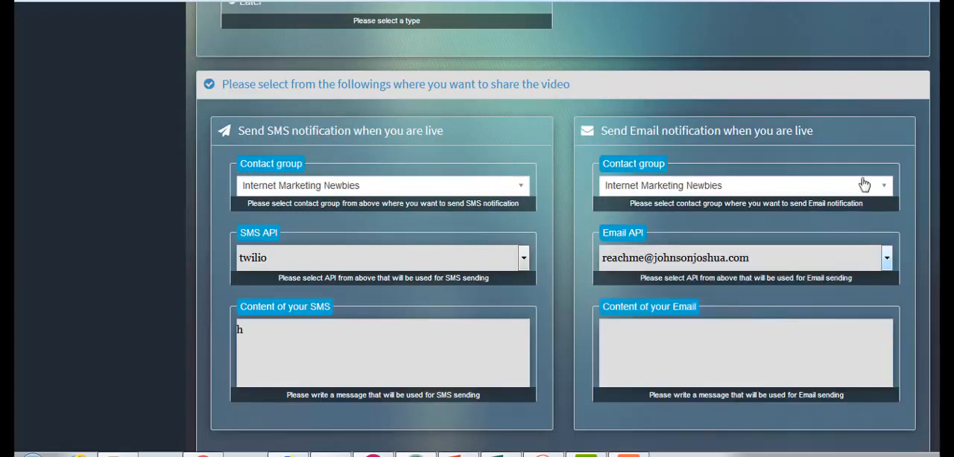
{"action": "left_click", "coordinate": [856, 350]}
- Review the completed campaign form, from the campaign details down to the notification settings
{"action": "scroll", "coordinate": [562, 227], "scroll_direction": "up", "scroll_amount": 2}
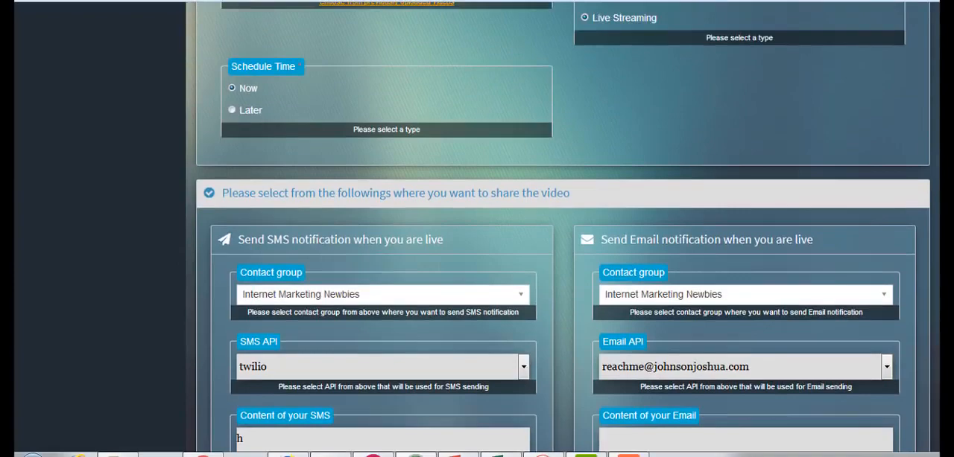
{"action": "scroll", "coordinate": [557, 227], "scroll_direction": "up", "scroll_amount": 2}
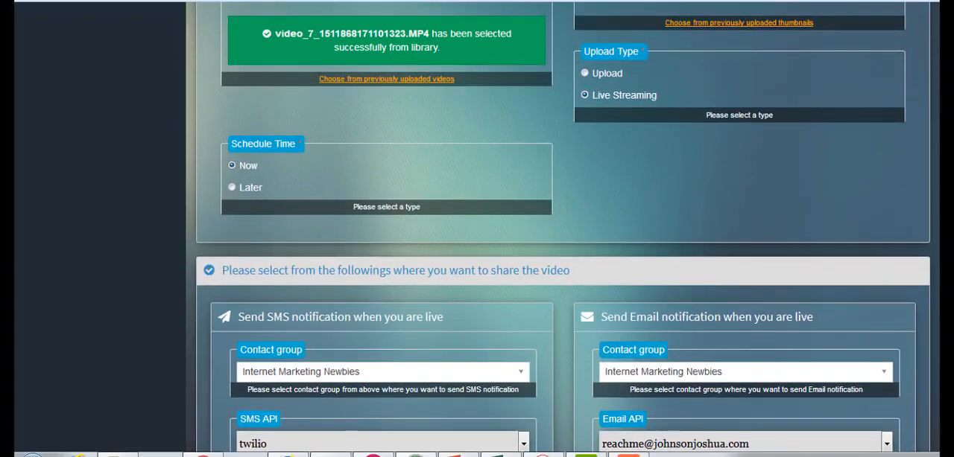
{"action": "scroll", "coordinate": [557, 227], "scroll_direction": "up", "scroll_amount": 5}
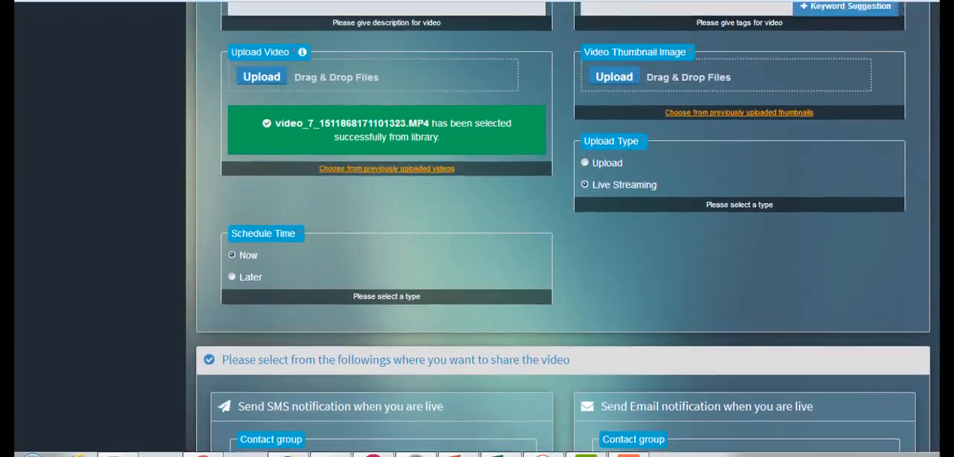
{"action": "scroll", "coordinate": [557, 228], "scroll_direction": "up", "scroll_amount": 2}
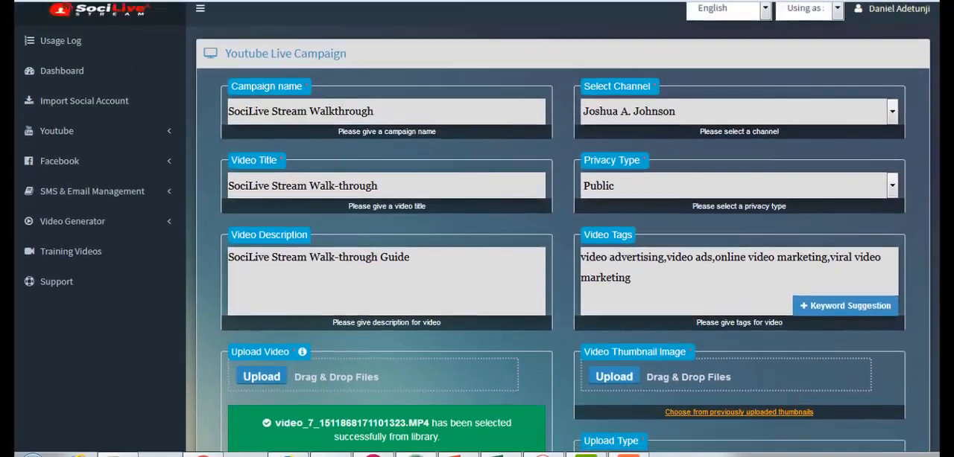
{"action": "scroll", "coordinate": [557, 227], "scroll_direction": "down", "scroll_amount": 10}
{"action": "scroll", "coordinate": [558, 223], "scroll_direction": "down", "scroll_amount": 3}
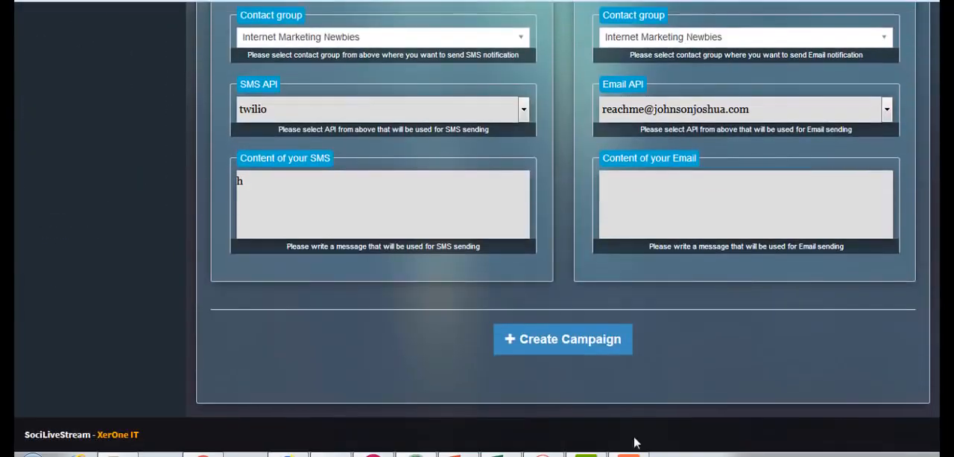
- Create the YouTube live streaming campaign from the completed form and open its campaign report
{"action": "left_click", "coordinate": [600, 343]}
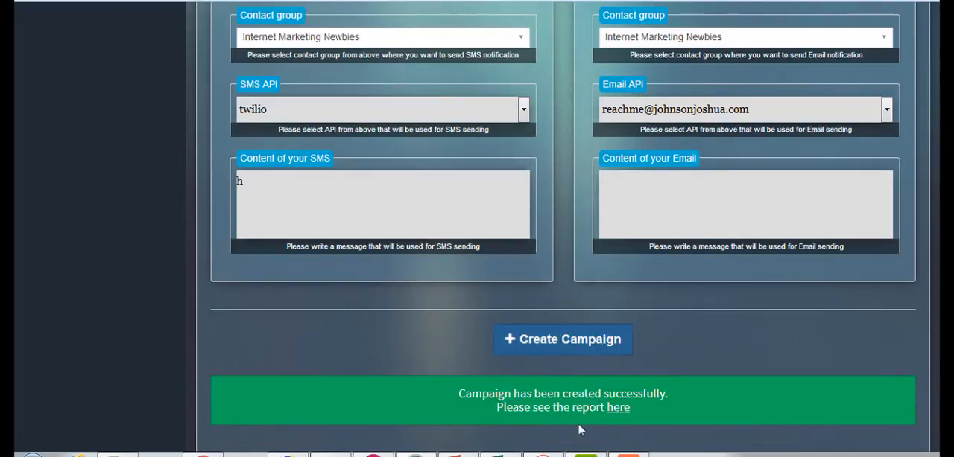
{"action": "left_click", "coordinate": [619, 409]}
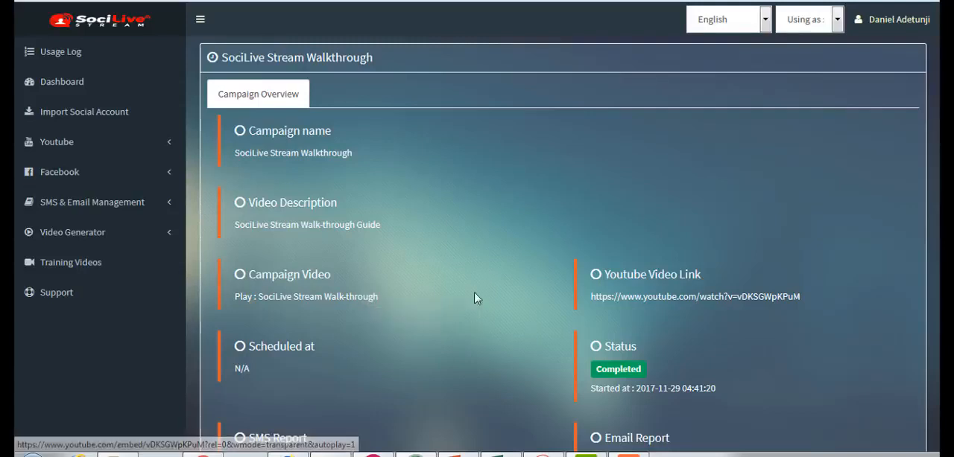
{"action": "scroll", "coordinate": [477, 224], "scroll_direction": "down", "scroll_amount": 3}
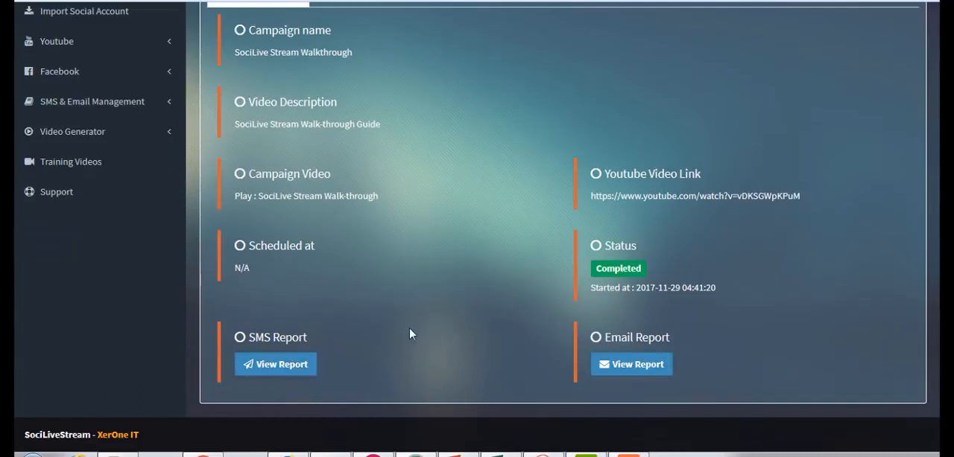
- Open the campaign's video link on YouTube and examine the live stream, its title, description and live chat
{"action": "left_click", "coordinate": [665, 197]}
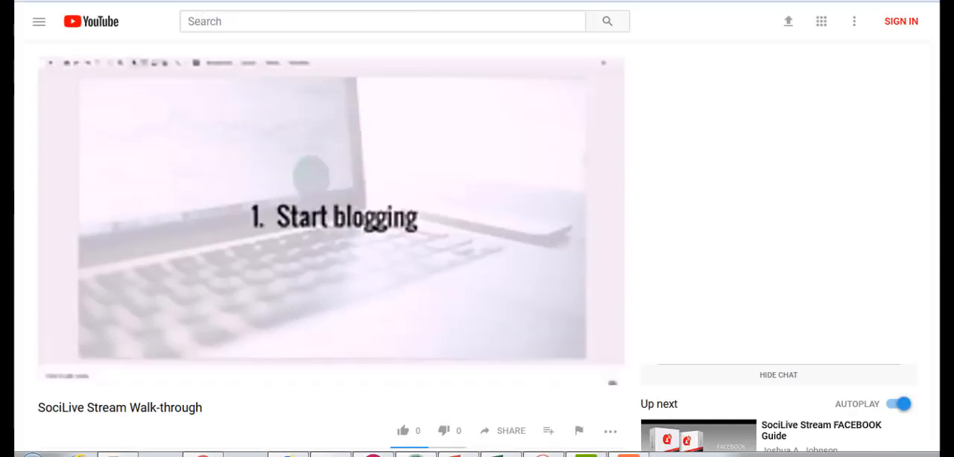
{"action": "scroll", "coordinate": [477, 246], "scroll_direction": "down", "scroll_amount": 2}
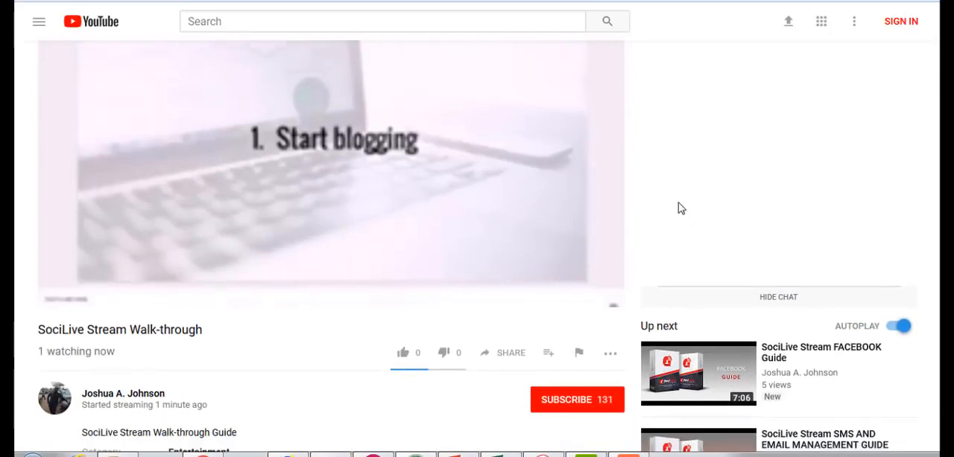
{"action": "scroll", "coordinate": [584, 257], "scroll_direction": "up", "scroll_amount": 2}
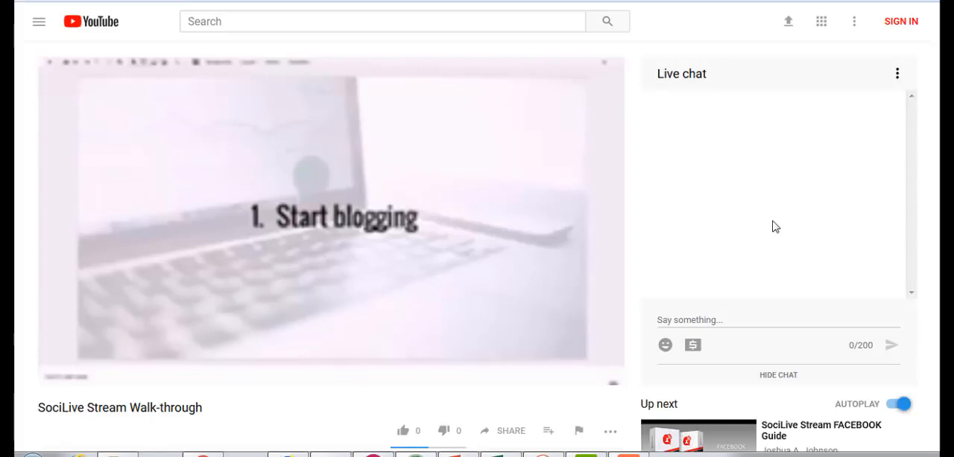
{"action": "scroll", "coordinate": [477, 246], "scroll_direction": "down", "scroll_amount": 3}
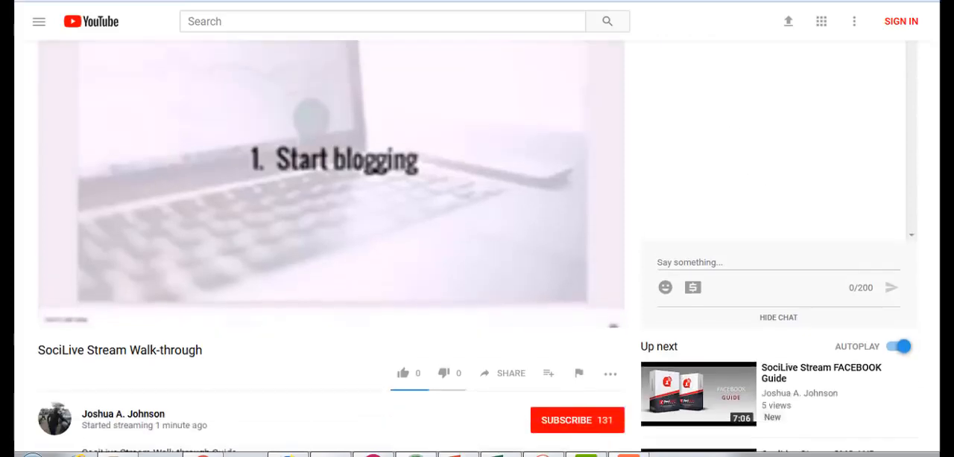
{"action": "scroll", "coordinate": [477, 246], "scroll_direction": "down", "scroll_amount": 1}
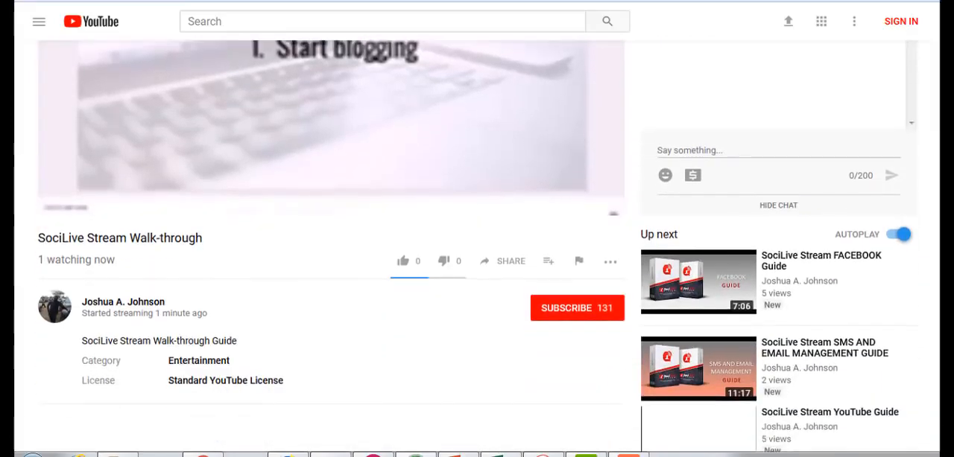
{"action": "scroll", "coordinate": [477, 246], "scroll_direction": "down", "scroll_amount": 1}
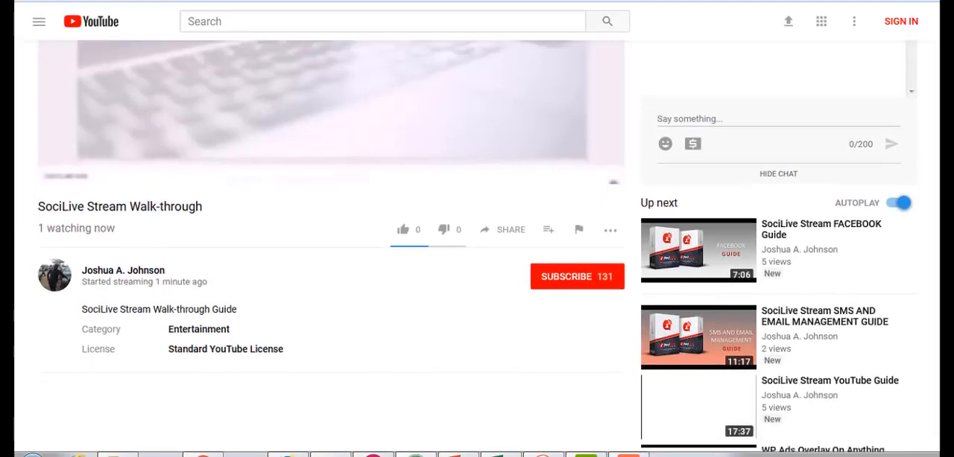
{"action": "scroll", "coordinate": [477, 245], "scroll_direction": "down", "scroll_amount": 1}
{"action": "scroll", "coordinate": [477, 246], "scroll_direction": "up", "scroll_amount": 1}
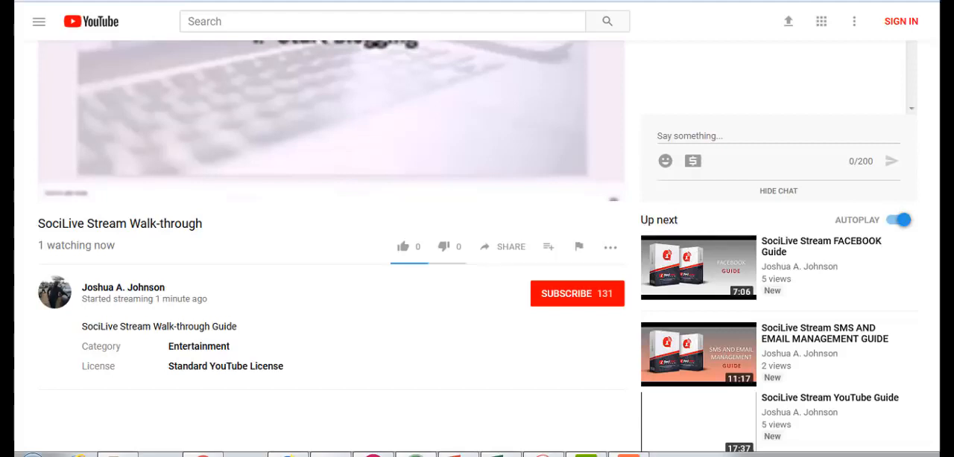
{"action": "scroll", "coordinate": [477, 246], "scroll_direction": "up", "scroll_amount": 1}
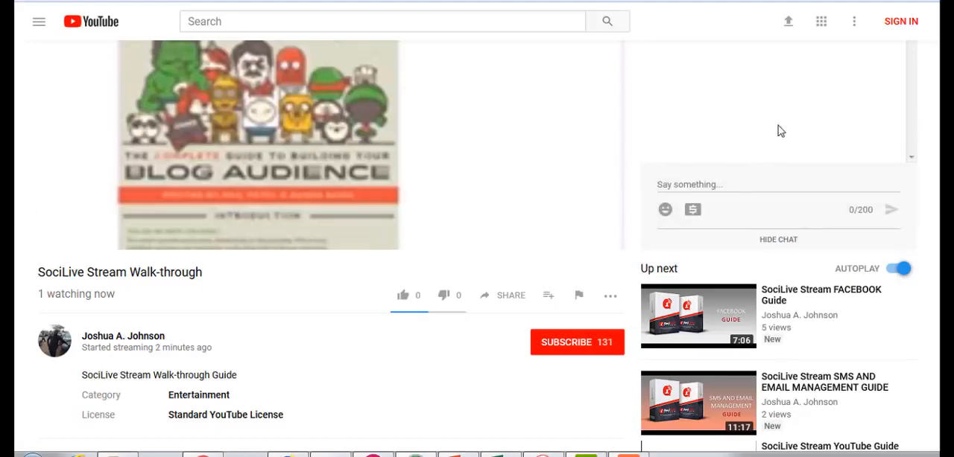
{"action": "scroll", "coordinate": [929, 75], "scroll_direction": "up", "scroll_amount": 3}
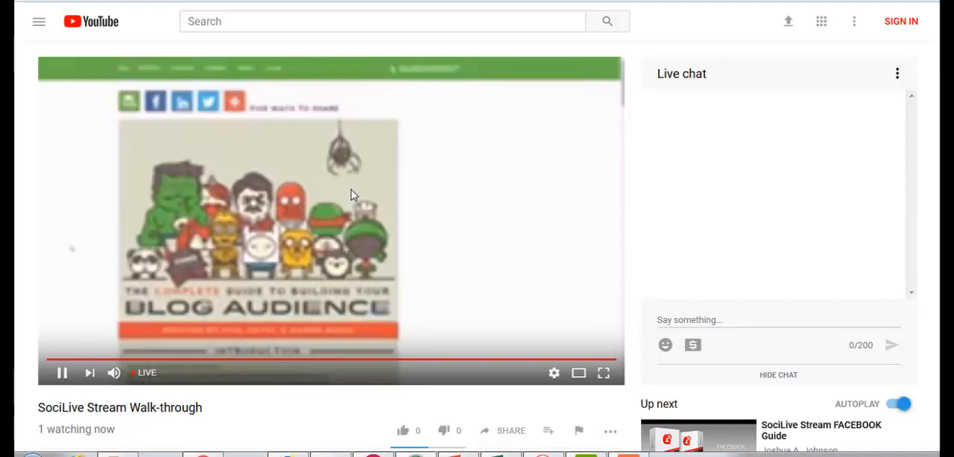
- Return to SociLive Stream and start creating a new Facebook live campaign
{"action": "left_click", "coordinate": [309, 152]}
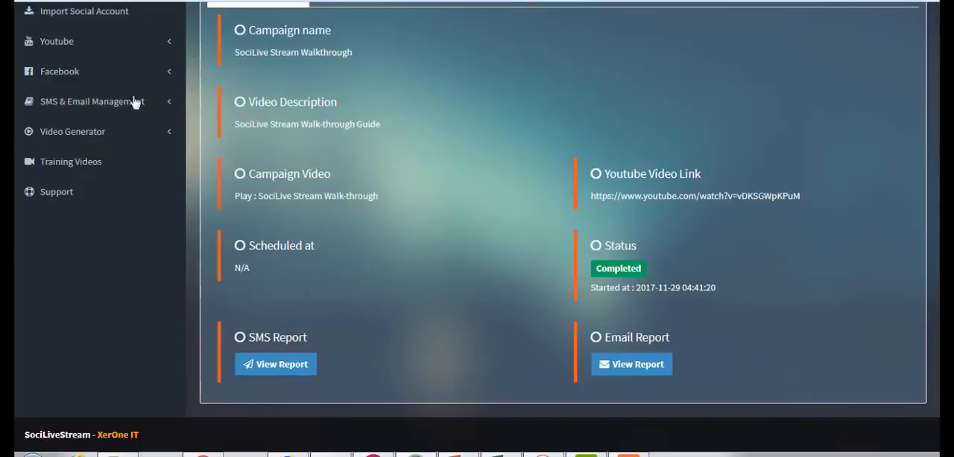
{"action": "left_click", "coordinate": [111, 78]}
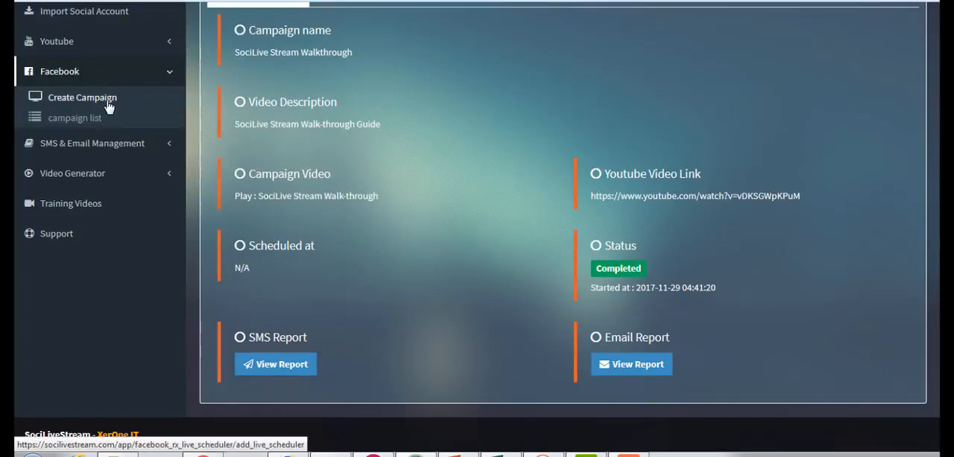
{"action": "left_click", "coordinate": [109, 107]}
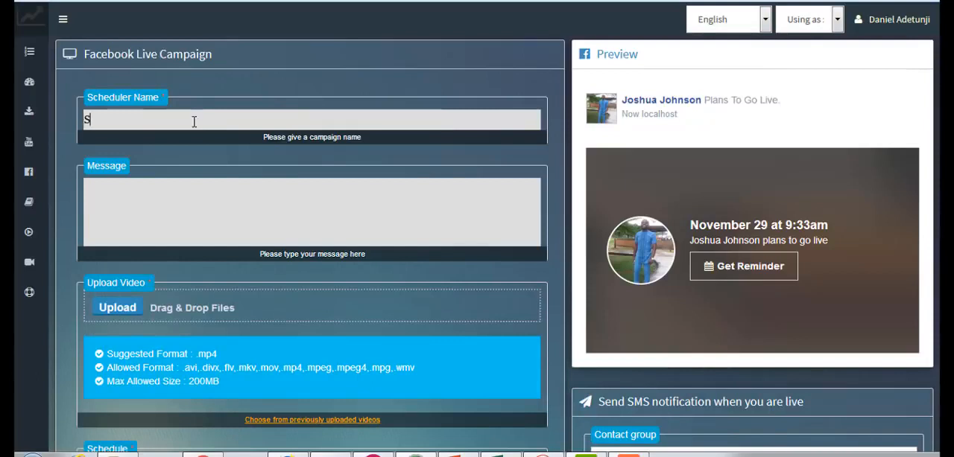
- Name the Facebook live campaign's scheduler "SociLive Stream Walk-through Guide"
{"action": "type", "text": "o"}
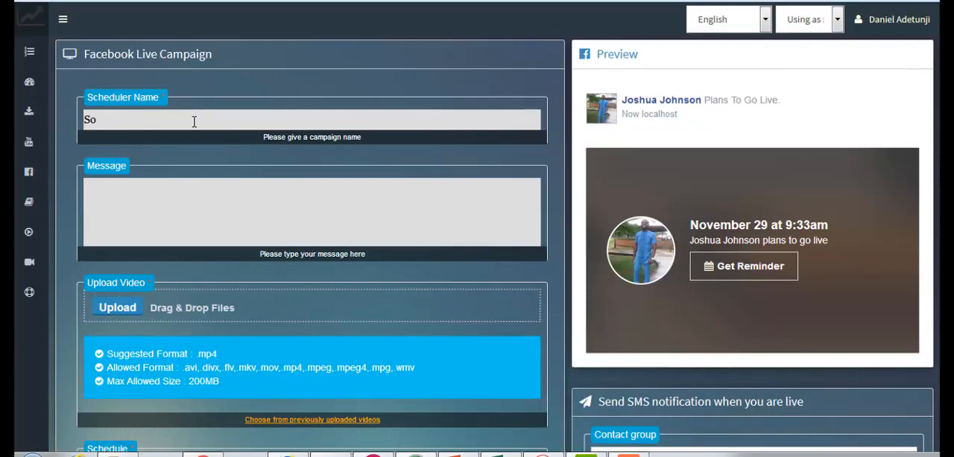
{"action": "type", "text": "iciLive W"}
{"action": "key", "text": "BackSpace"}
{"action": "type", "text": "ST"}
{"action": "key", "text": "BackSpace"}
{"action": "type", "text": "tream "}
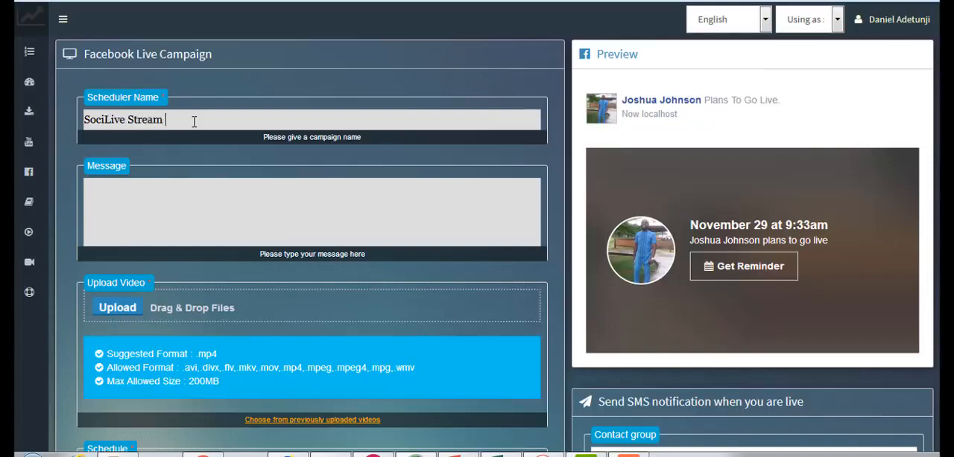
{"action": "type", "text": "Walk"}
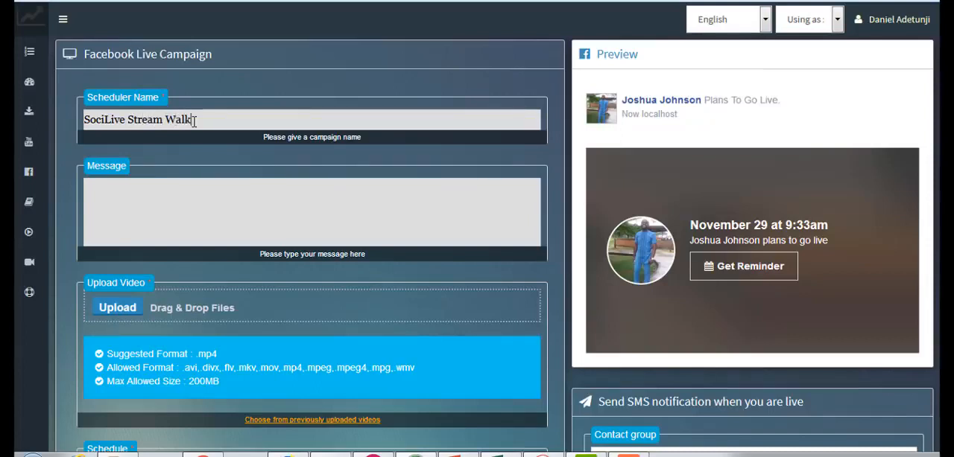
{"action": "type", "text": "-through"}
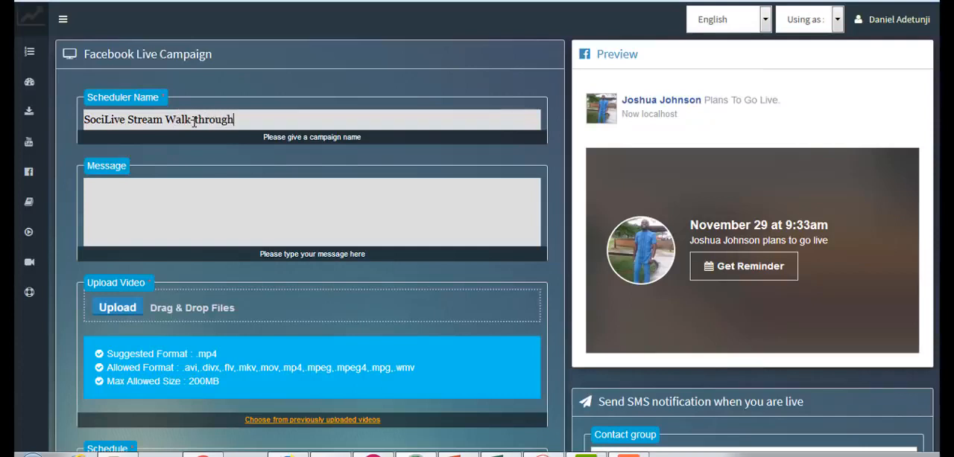
{"action": "type", "text": " Guide"}
{"action": "type", "text": "Hey"}
{"action": "type", "text": " do"}
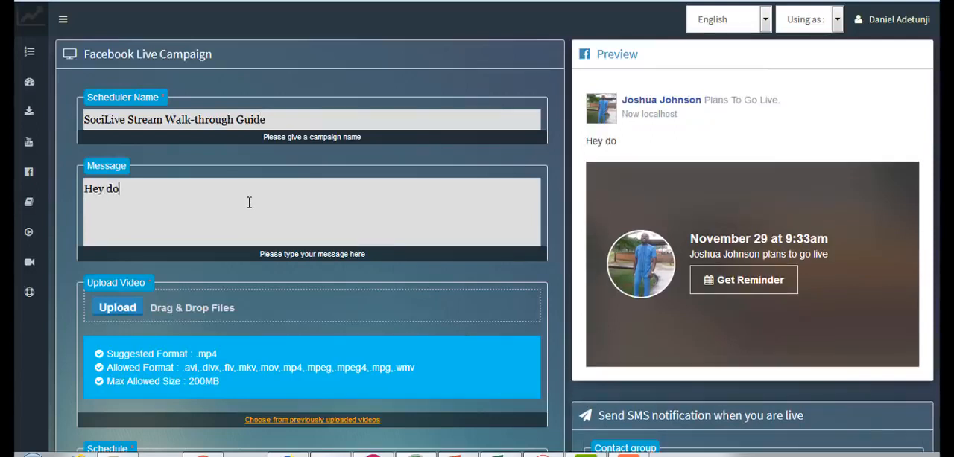
{"action": "type", "text": "n't miss the"}
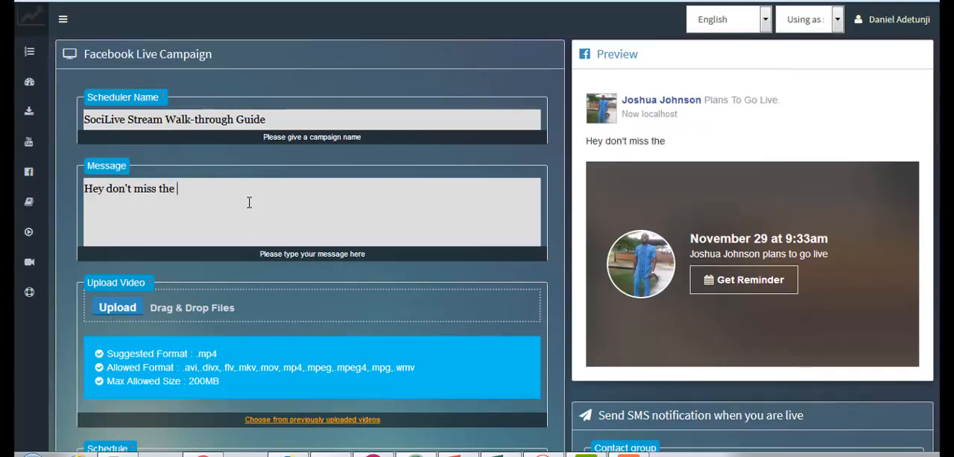
{"action": "type", "text": " SociLive"}
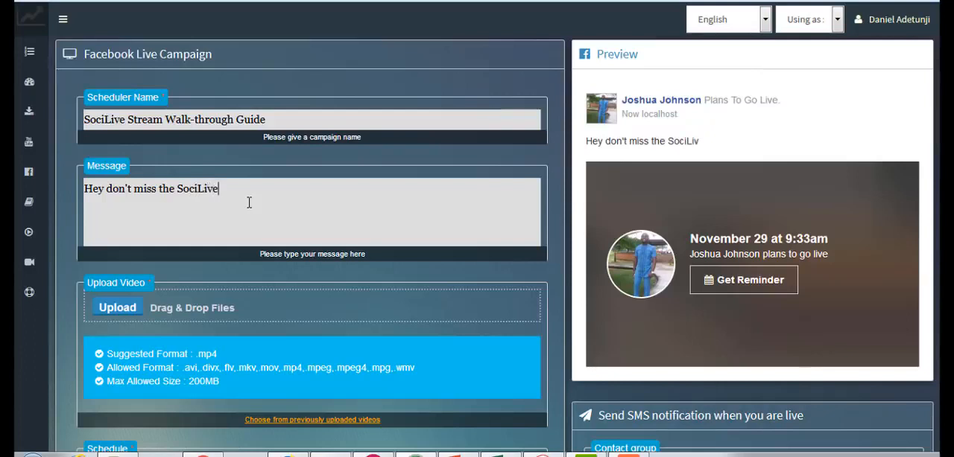
{"action": "type", "text": " Strea"}
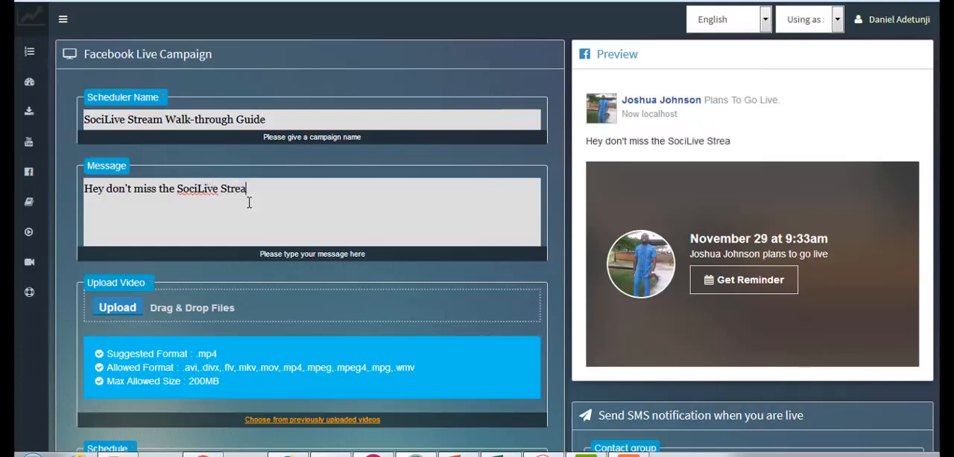
{"action": "type", "text": "m Wallk-through"}
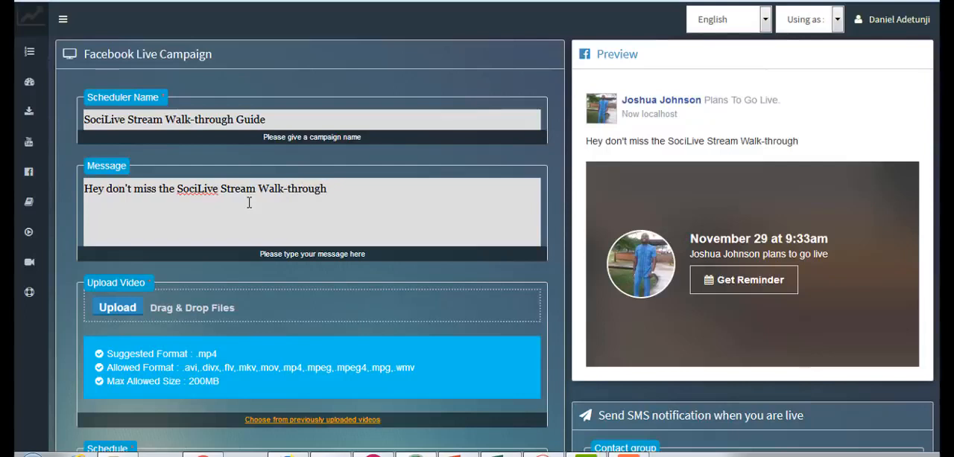
{"action": "type", "text": " Guide"}
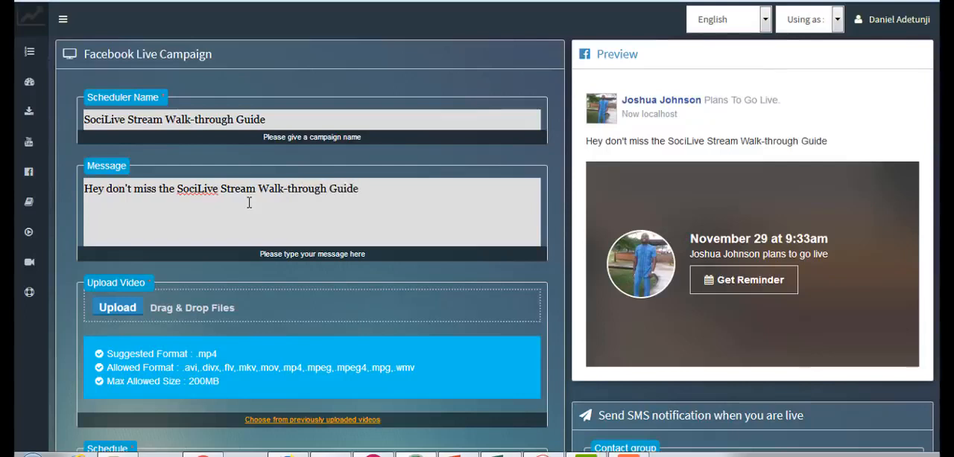
{"action": "type", "text": ", is t"}
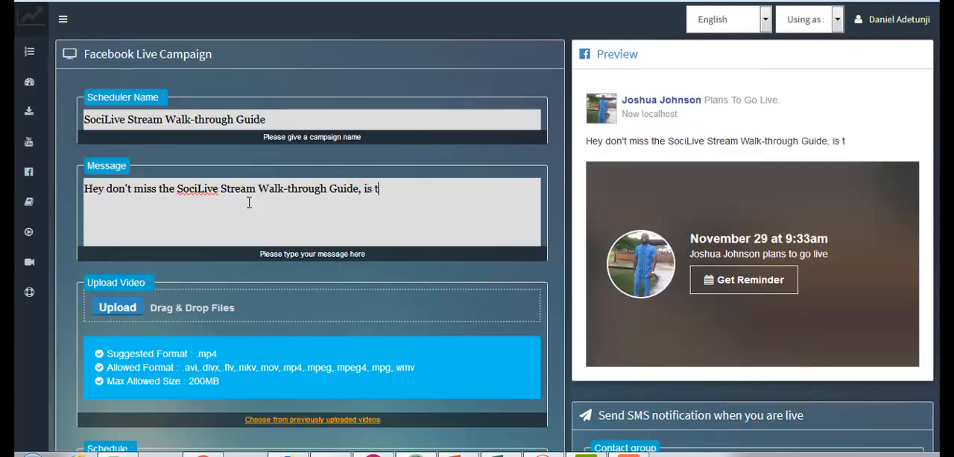
{"action": "type", "text": "ruly a "}
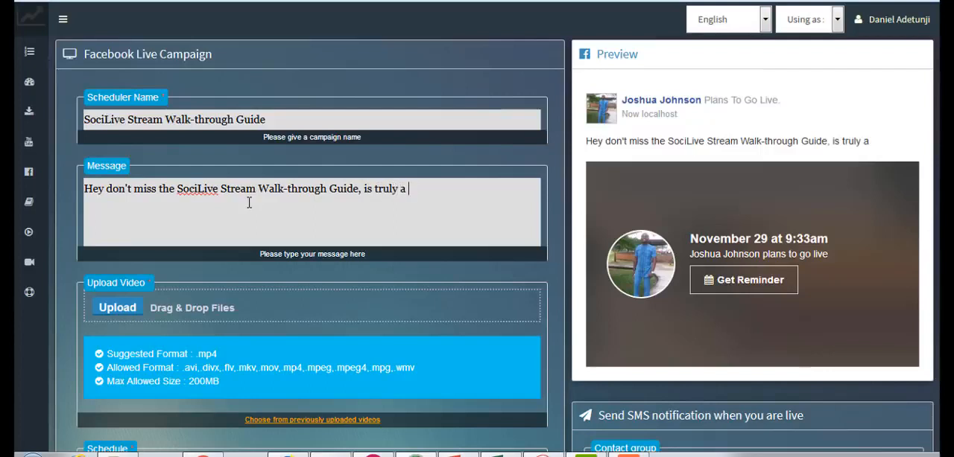
{"action": "type", "text": "grounding breaking"}
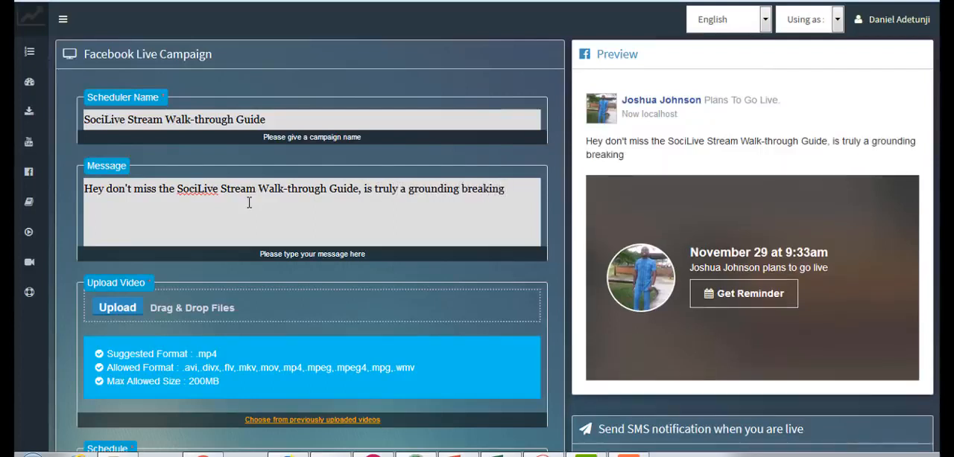
{"action": "type", "text": " solution...."}
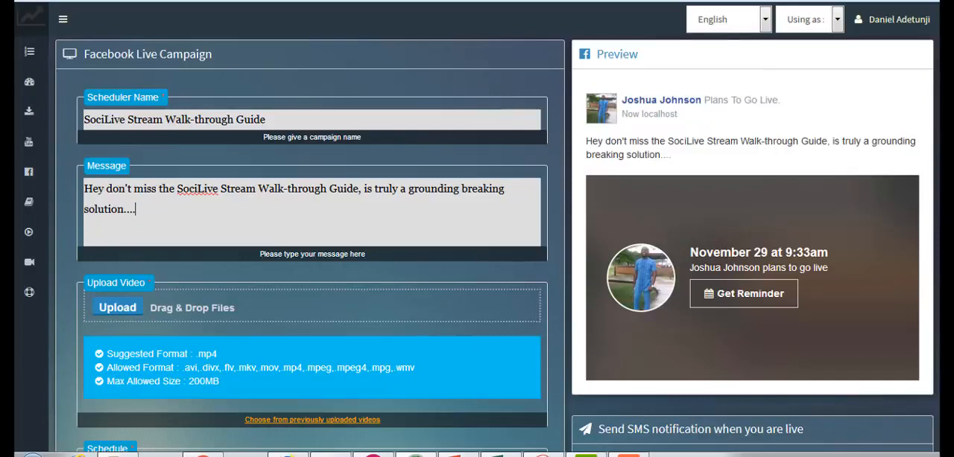
- Select the previously uploaded video video_7_1511868171101323.MP4 from the video library for the Facebook campaign
{"action": "scroll", "coordinate": [551, 180], "scroll_direction": "down", "scroll_amount": 5}
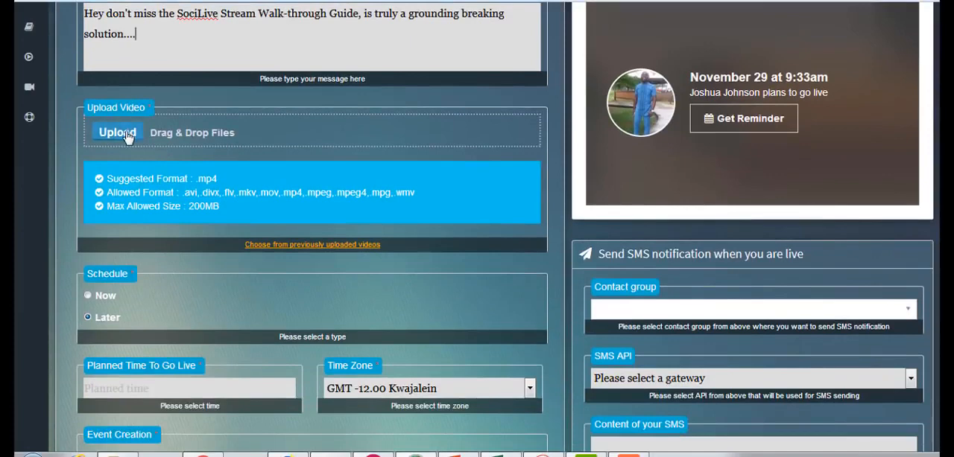
{"action": "left_click", "coordinate": [280, 245]}
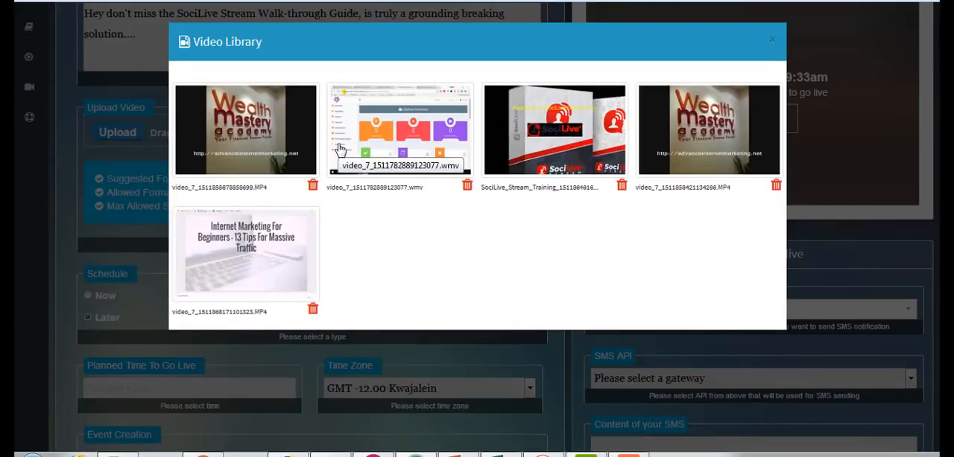
{"action": "left_click", "coordinate": [274, 263]}
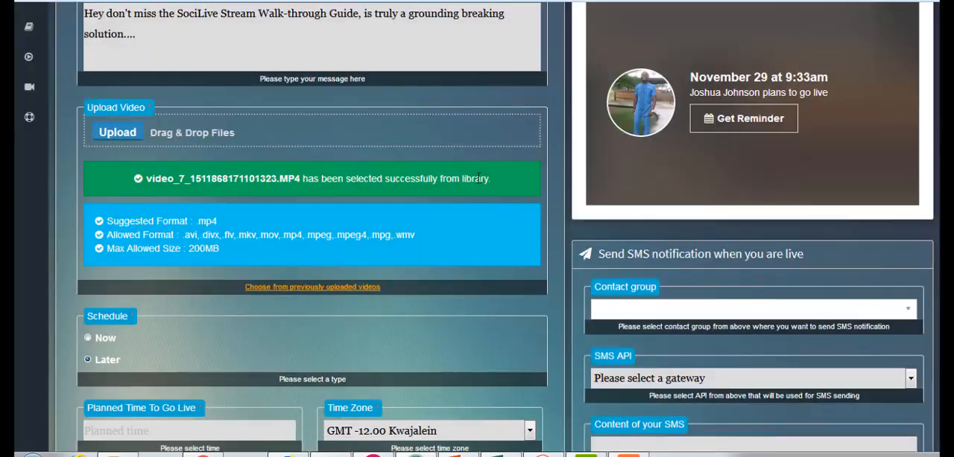
- Examine the planned go-live date and time choices and the time zone setting for a later schedule
{"action": "scroll", "coordinate": [477, 224], "scroll_direction": "down", "scroll_amount": 3}
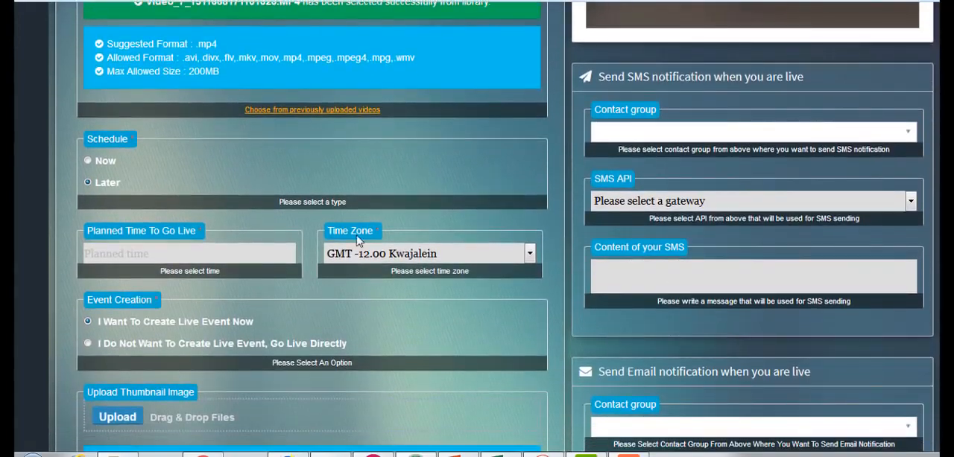
{"action": "left_click", "coordinate": [222, 254]}
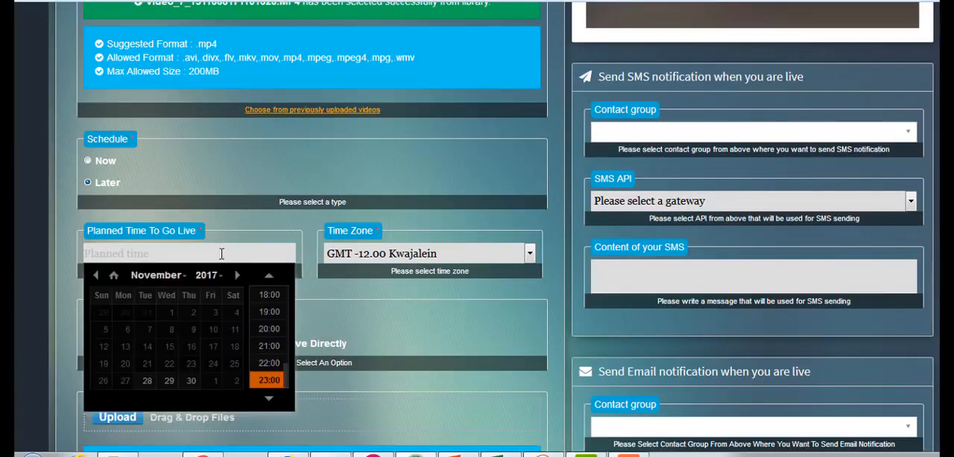
{"action": "left_click", "coordinate": [364, 256]}
{"action": "left_click", "coordinate": [361, 286]}
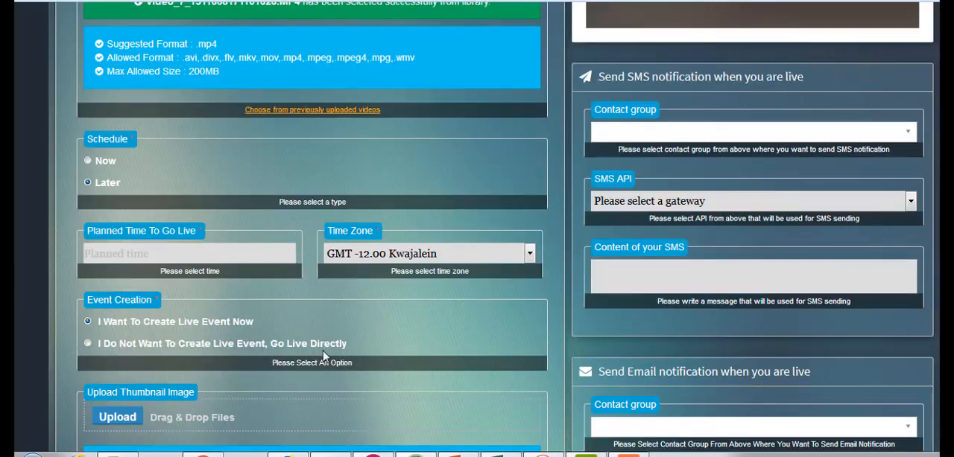
- Try the Event Creation option for going live directly, and return to creating the live event now
{"action": "left_click", "coordinate": [88, 345]}
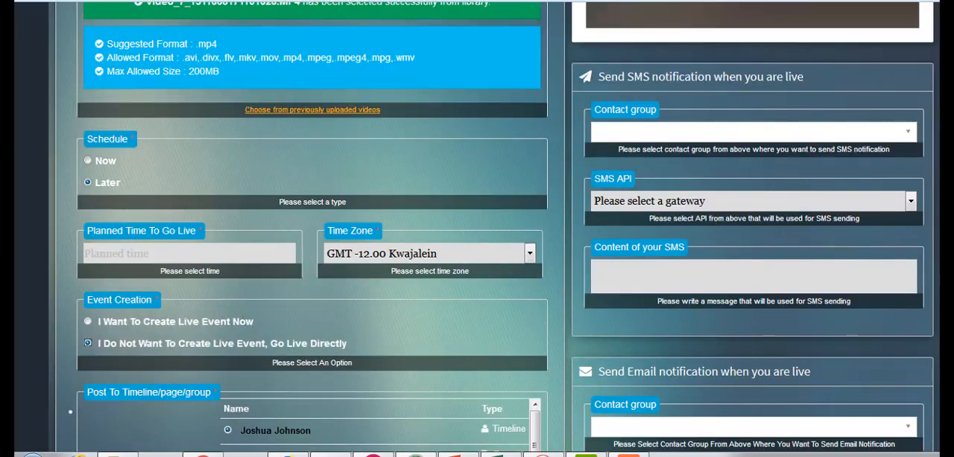
{"action": "scroll", "coordinate": [492, 228], "scroll_direction": "down", "scroll_amount": 3}
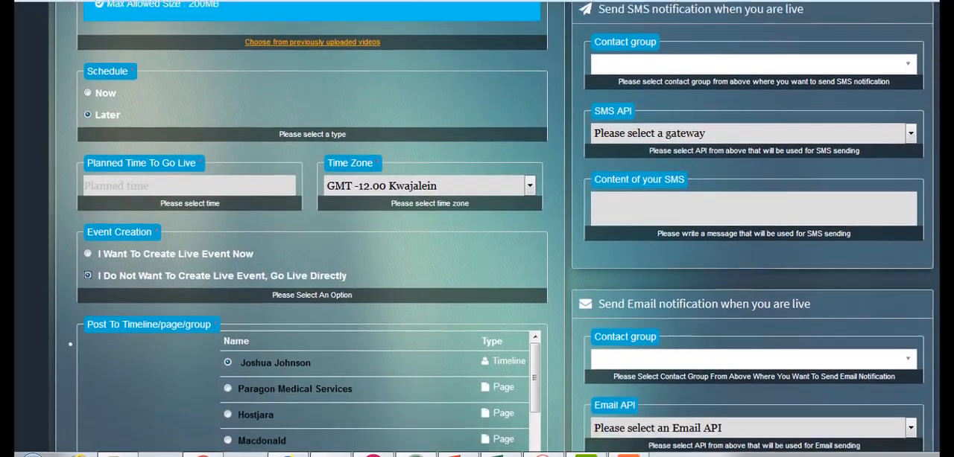
{"action": "scroll", "coordinate": [477, 224], "scroll_direction": "up", "scroll_amount": 5}
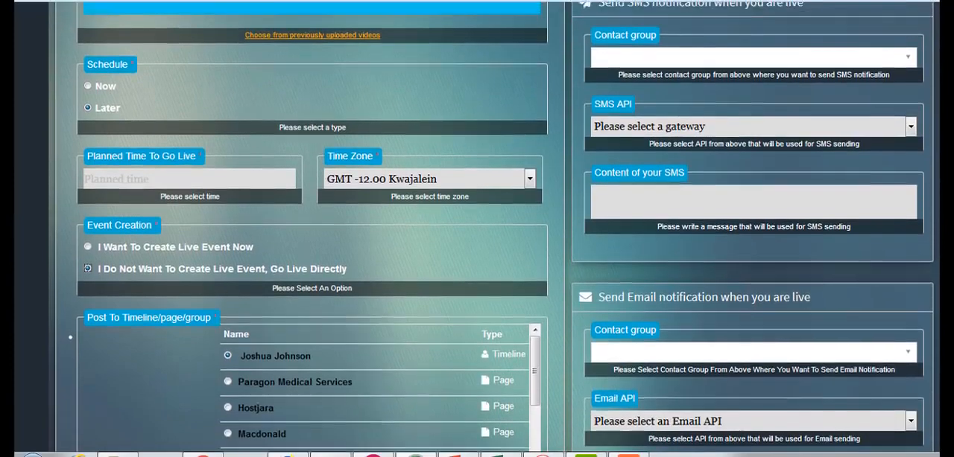
{"action": "scroll", "coordinate": [775, 316], "scroll_direction": "down", "scroll_amount": 2}
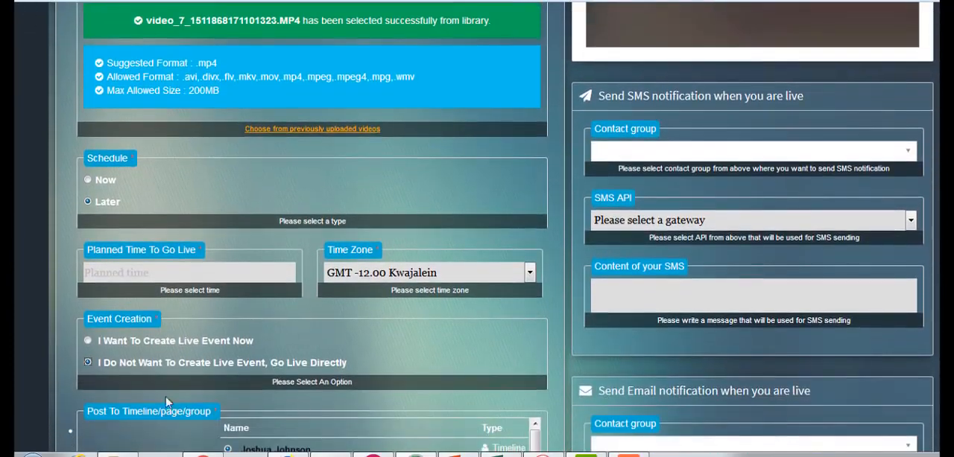
{"action": "left_click", "coordinate": [88, 340]}
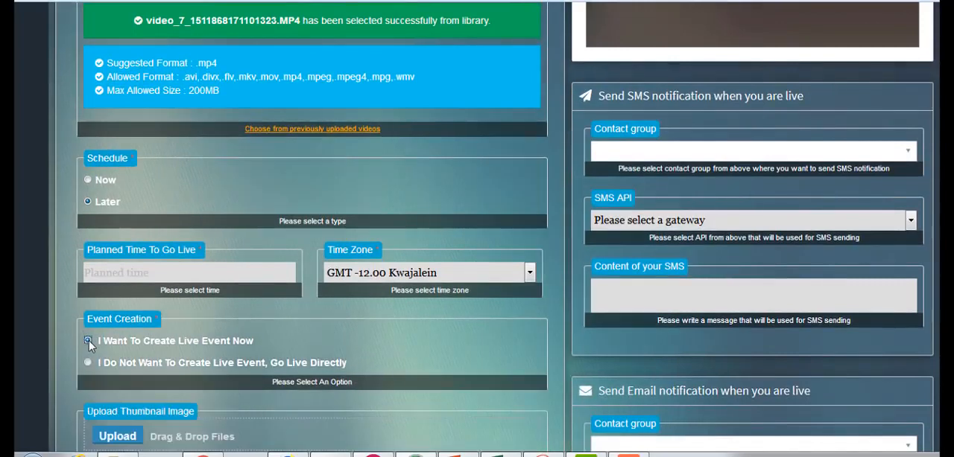
- Set the Facebook campaign's schedule to Now and enable auto sharing of the post to the account owner's timeline
{"action": "left_click", "coordinate": [87, 180]}
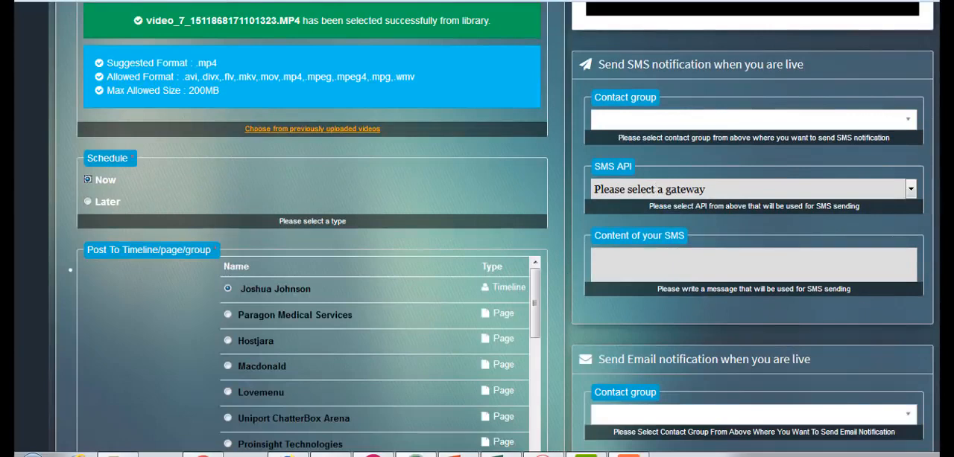
{"action": "scroll", "coordinate": [647, 324], "scroll_direction": "down", "scroll_amount": 1}
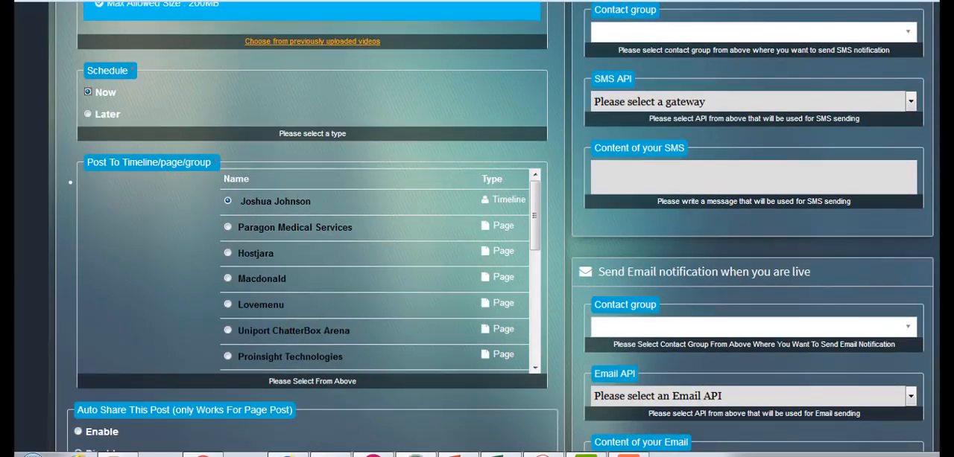
{"action": "scroll", "coordinate": [476, 224], "scroll_direction": "down", "scroll_amount": 5}
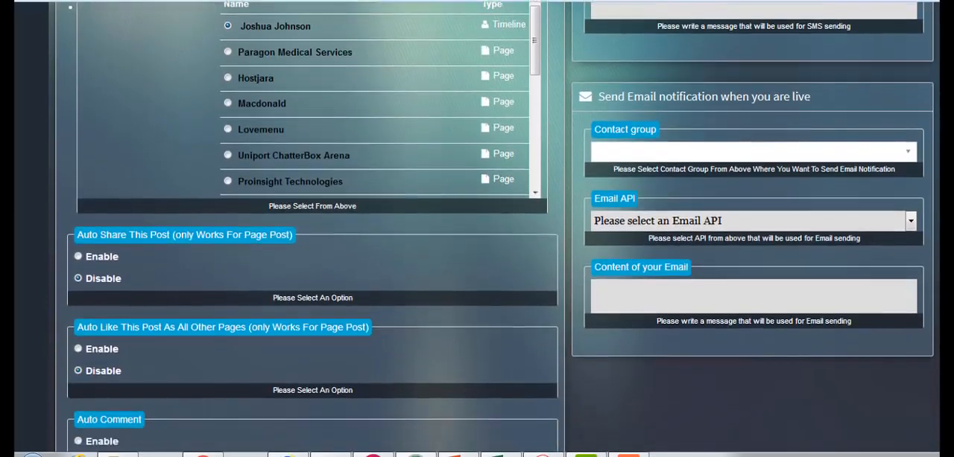
{"action": "scroll", "coordinate": [477, 224], "scroll_direction": "down", "scroll_amount": 2}
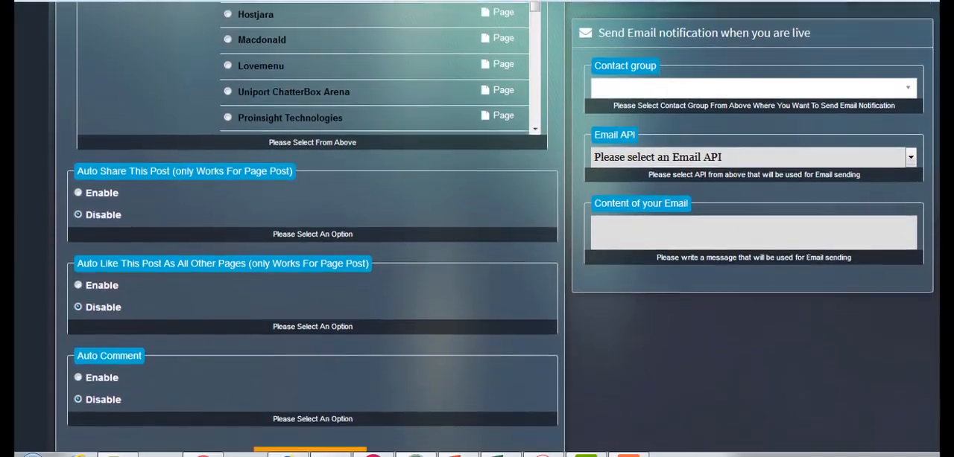
{"action": "scroll", "coordinate": [824, 385], "scroll_direction": "down", "scroll_amount": 1}
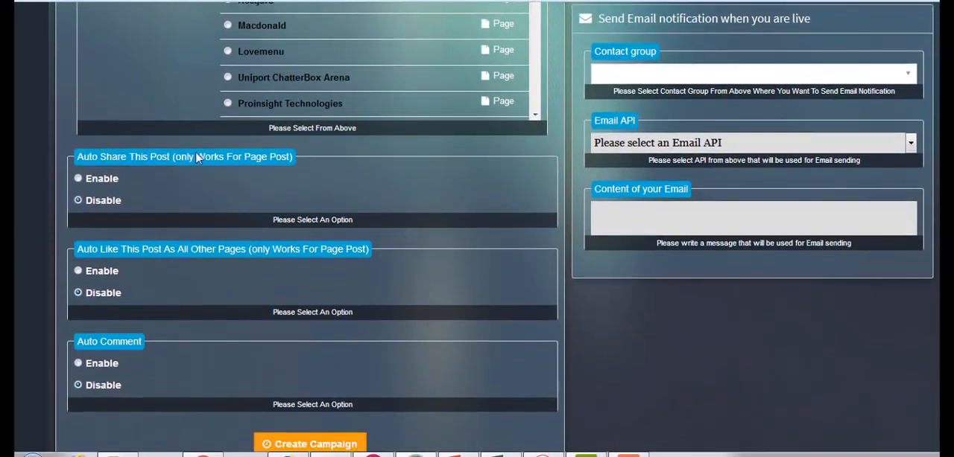
{"action": "left_click", "coordinate": [78, 179]}
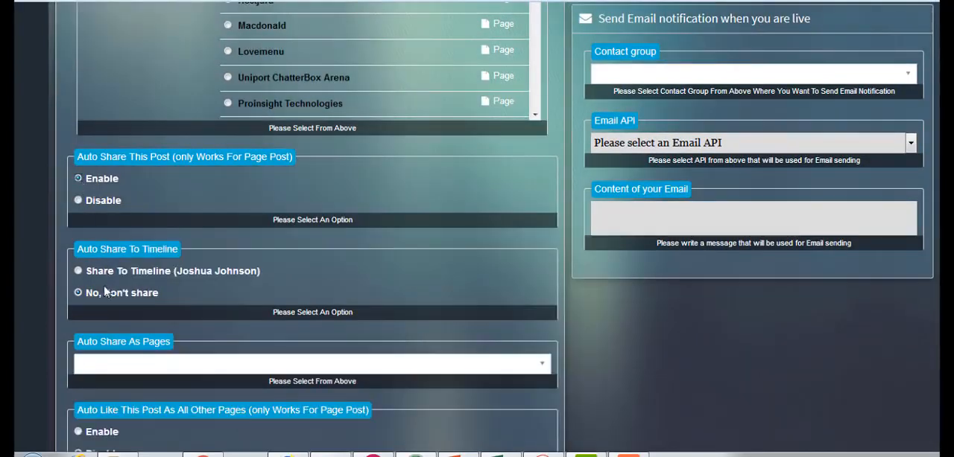
{"action": "left_click", "coordinate": [78, 271]}
- Select all pages for auto sharing the post and enable auto liking as all other pages
{"action": "scroll", "coordinate": [628, 215], "scroll_direction": "down", "scroll_amount": 3}
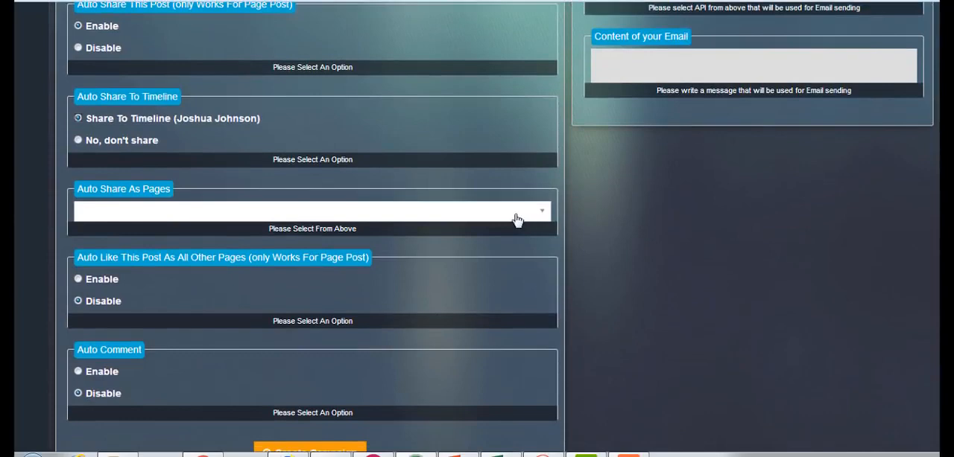
{"action": "left_click", "coordinate": [516, 219]}
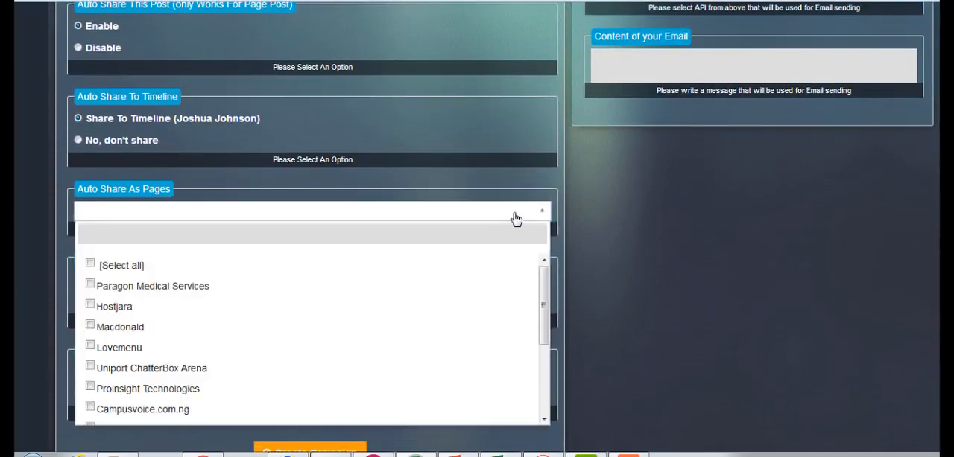
{"action": "left_click", "coordinate": [90, 263]}
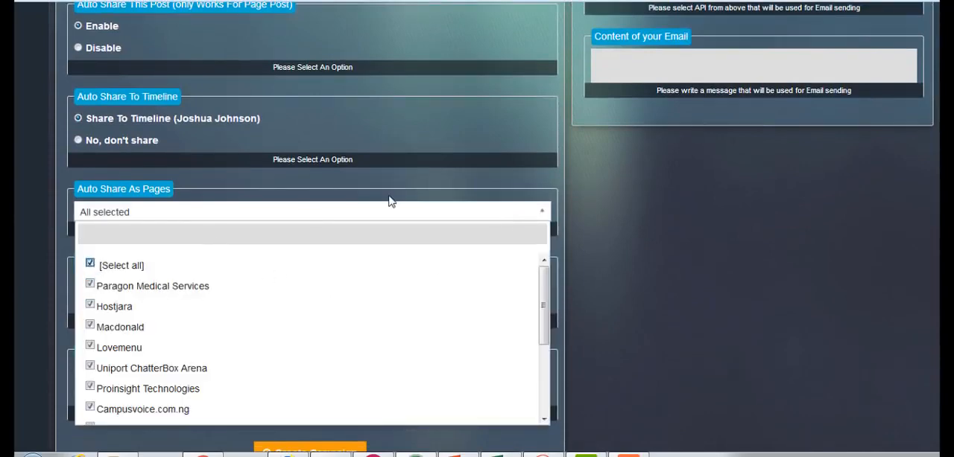
{"action": "left_click", "coordinate": [419, 189]}
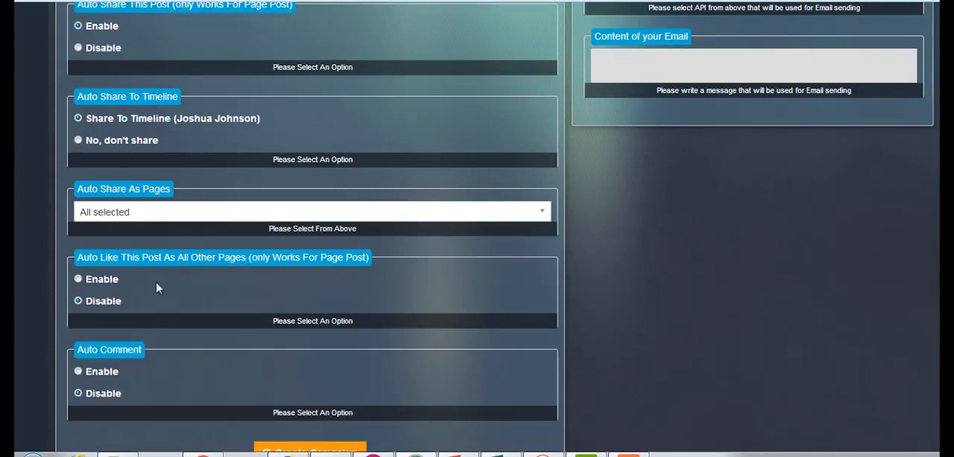
{"action": "left_click", "coordinate": [79, 280]}
- Enable auto comment with the text "Great to have in here, trust you are already feeling the result SociLive Stream could get for you..."
{"action": "left_click", "coordinate": [78, 371]}
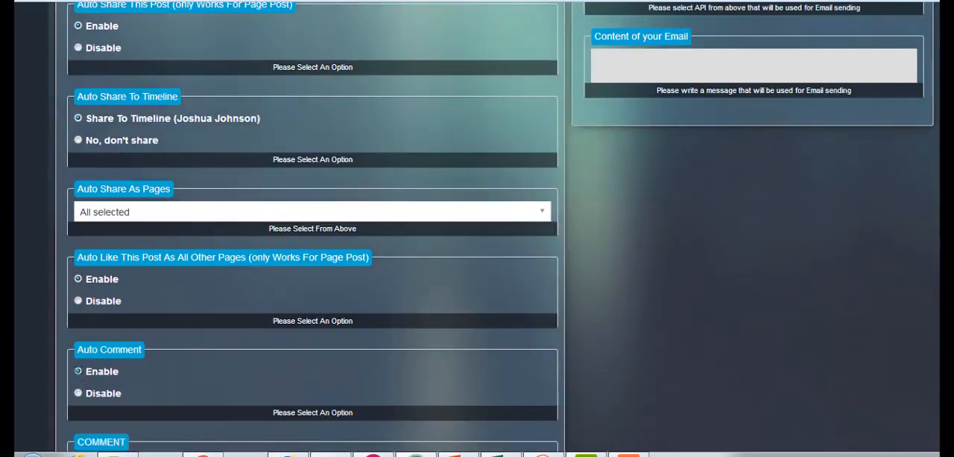
{"action": "scroll", "coordinate": [515, 334], "scroll_direction": "down", "scroll_amount": 3}
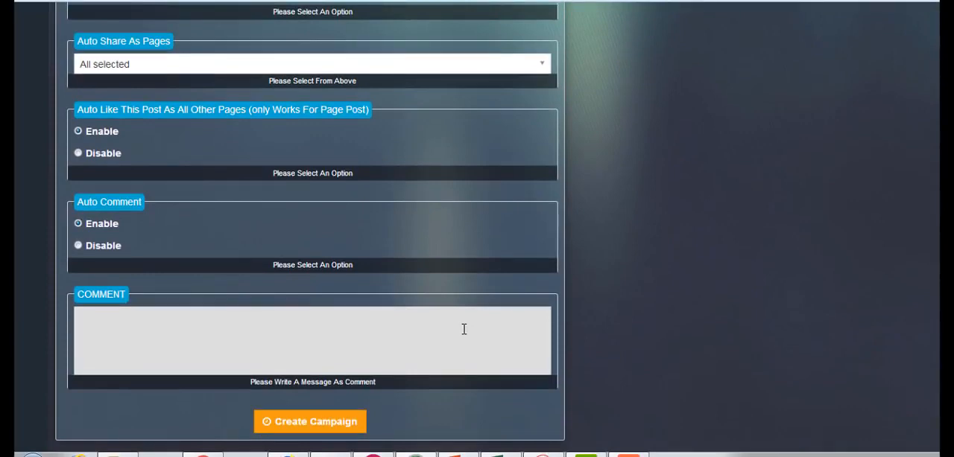
{"action": "type", "text": "eat to have in here"}
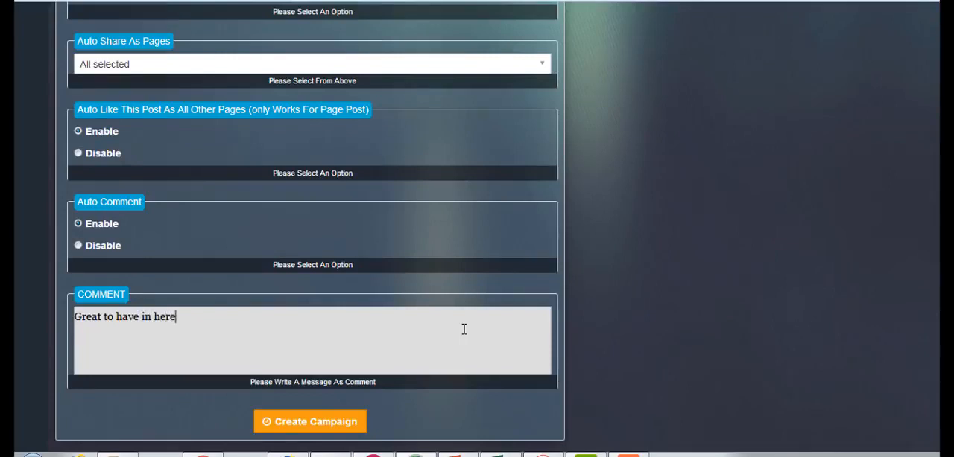
{"action": "type", "text": ", trust you are already"}
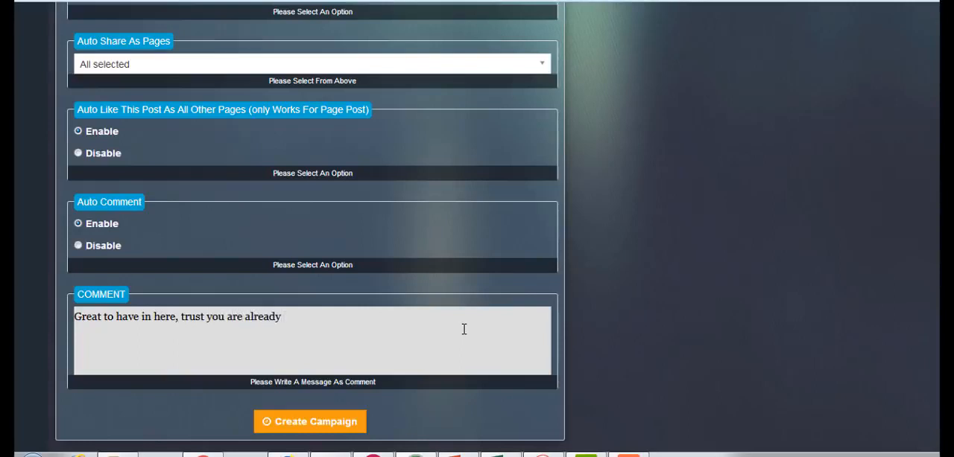
{"action": "type", "text": " feeling the result"}
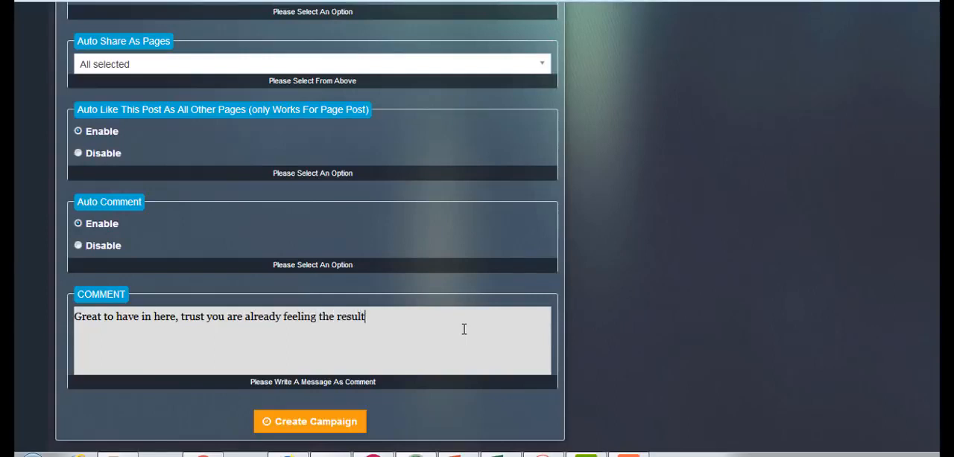
{"action": "type", "text": " SociLive Stream"}
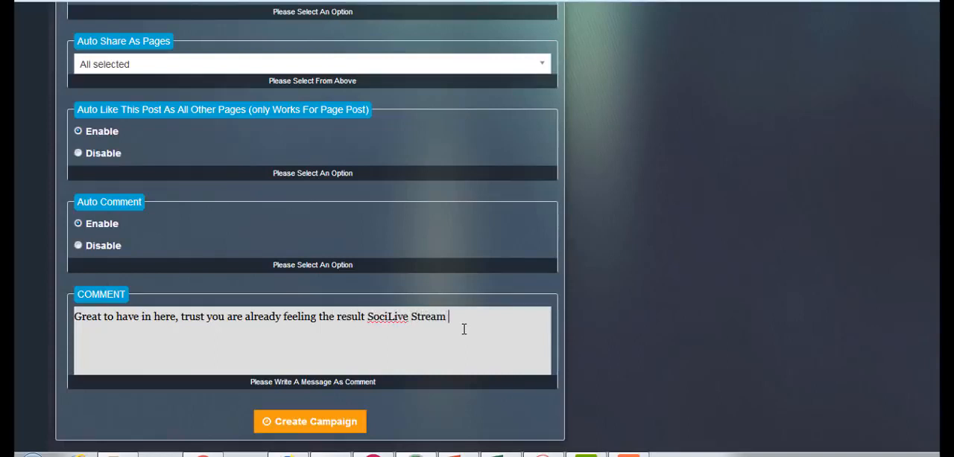
{"action": "type", "text": " could get for you..."}
- Choose the page bearing the account owner's name, listed between Brainaccess and MobileJara, as the campaign's posting destination
{"action": "scroll", "coordinate": [477, 229], "scroll_direction": "up", "scroll_amount": 5}
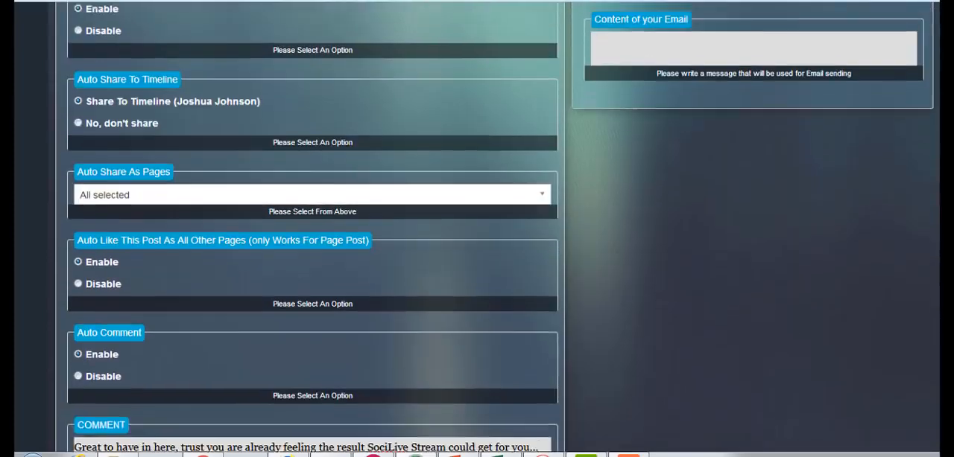
{"action": "scroll", "coordinate": [477, 229], "scroll_direction": "up", "scroll_amount": 3}
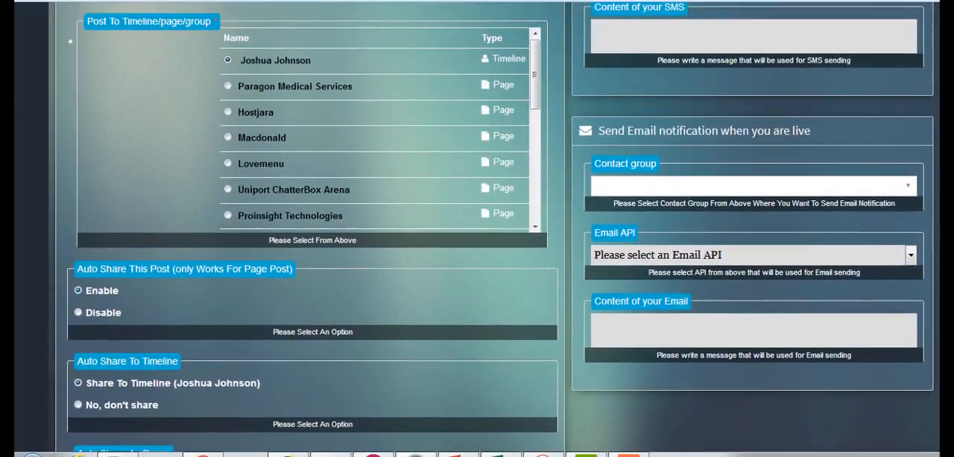
{"action": "scroll", "coordinate": [477, 228], "scroll_direction": "up", "scroll_amount": 1}
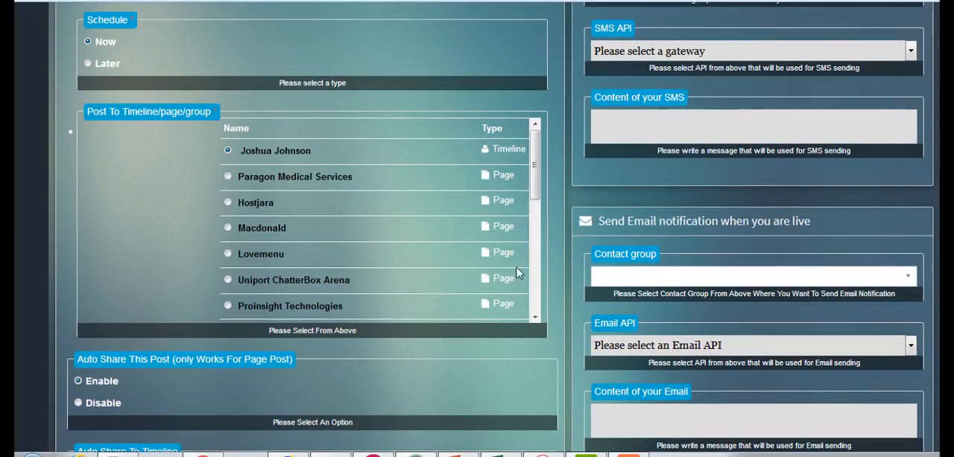
{"action": "left_click_drag", "start_coordinate": [538, 193], "coordinate": [534, 257]}
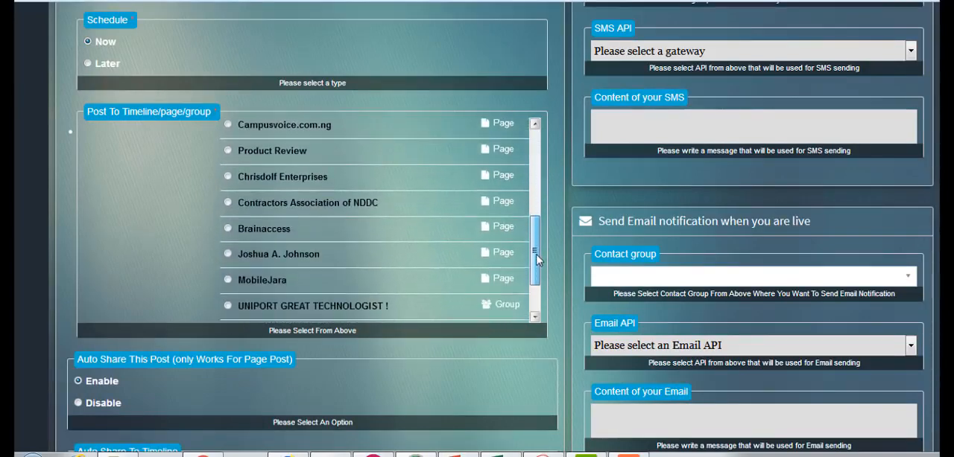
{"action": "left_click", "coordinate": [228, 254]}
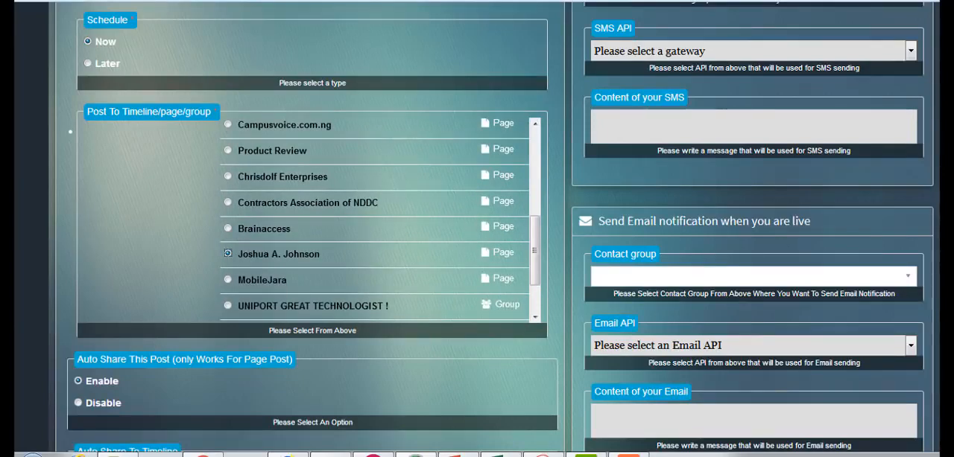
- Set the live SMS notification to the Internet Marketing Newbies contact group with twilio as the SMS API
{"action": "scroll", "coordinate": [477, 223], "scroll_direction": "up", "scroll_amount": 4}
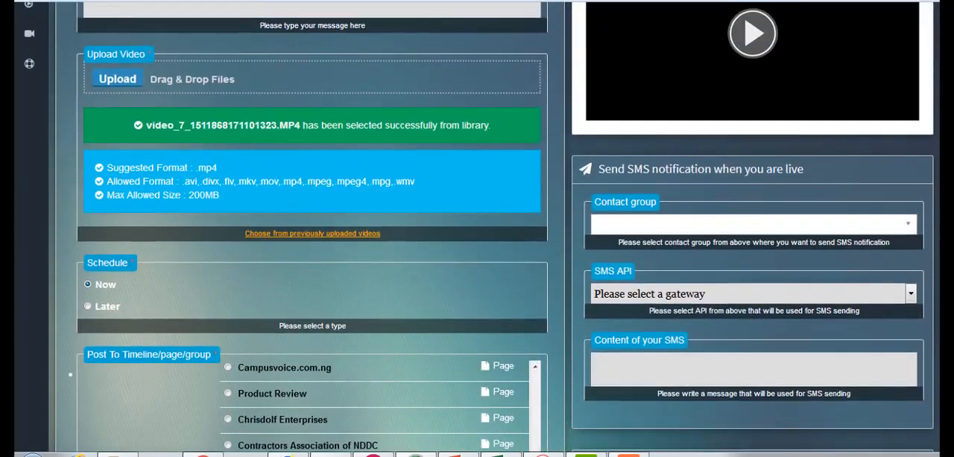
{"action": "left_click", "coordinate": [794, 229]}
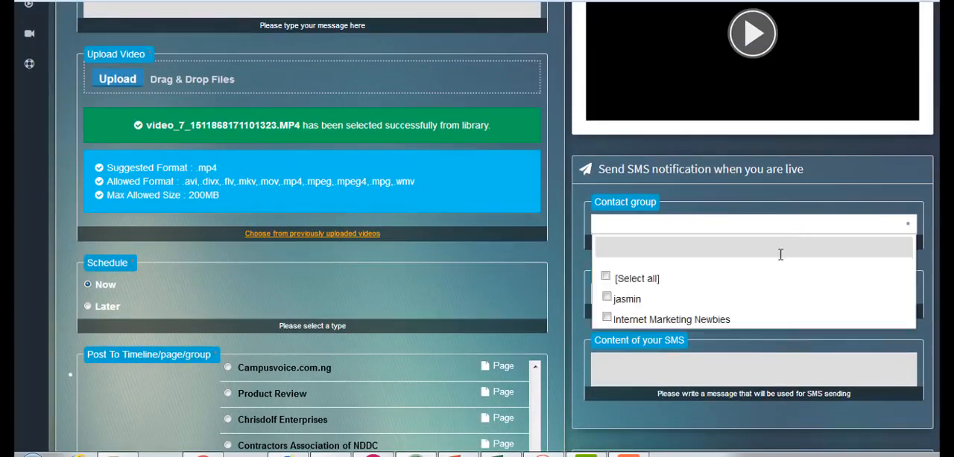
{"action": "left_click", "coordinate": [720, 325]}
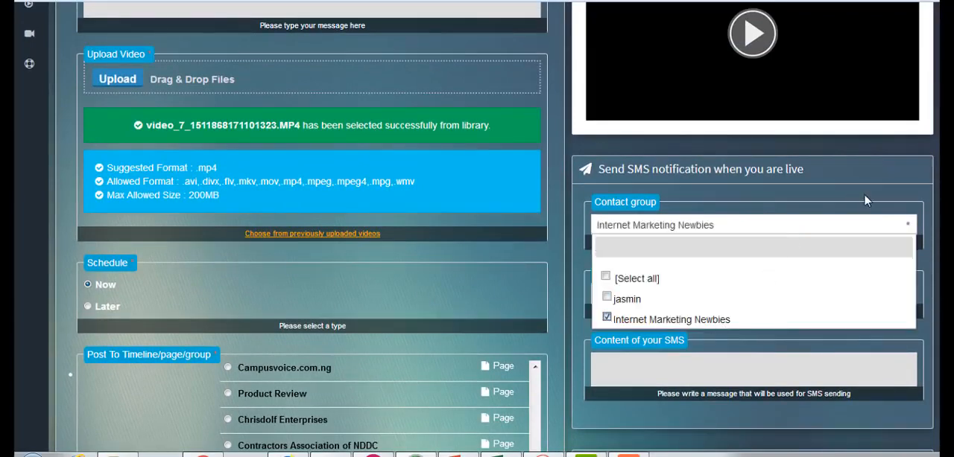
{"action": "left_click", "coordinate": [898, 176]}
{"action": "scroll", "coordinate": [864, 235], "scroll_direction": "down", "scroll_amount": 1}
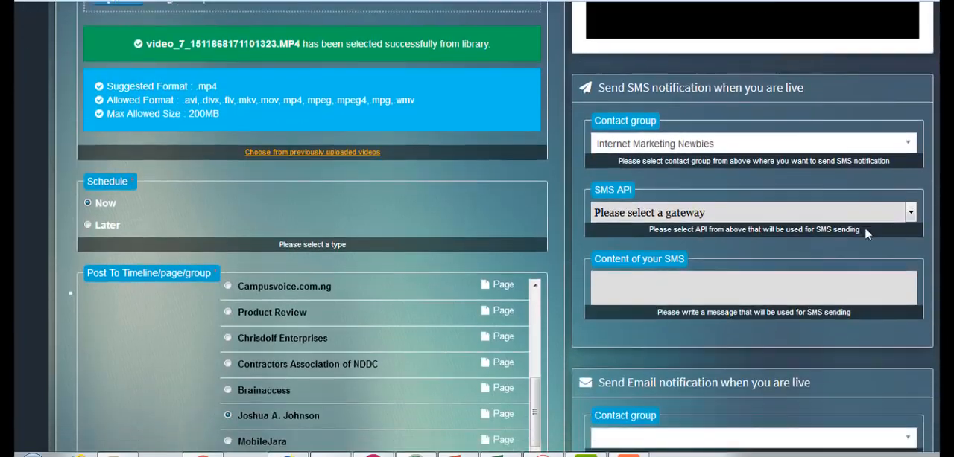
{"action": "left_click", "coordinate": [858, 216]}
{"action": "left_click", "coordinate": [861, 249]}
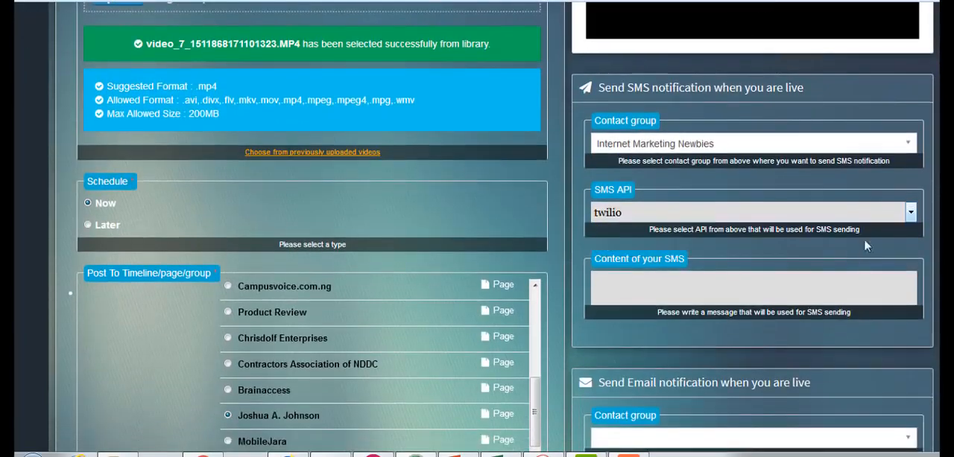
- Select Internet Marketing Newbies as the contact group for the live email notification
{"action": "scroll", "coordinate": [832, 174], "scroll_direction": "down", "scroll_amount": 1}
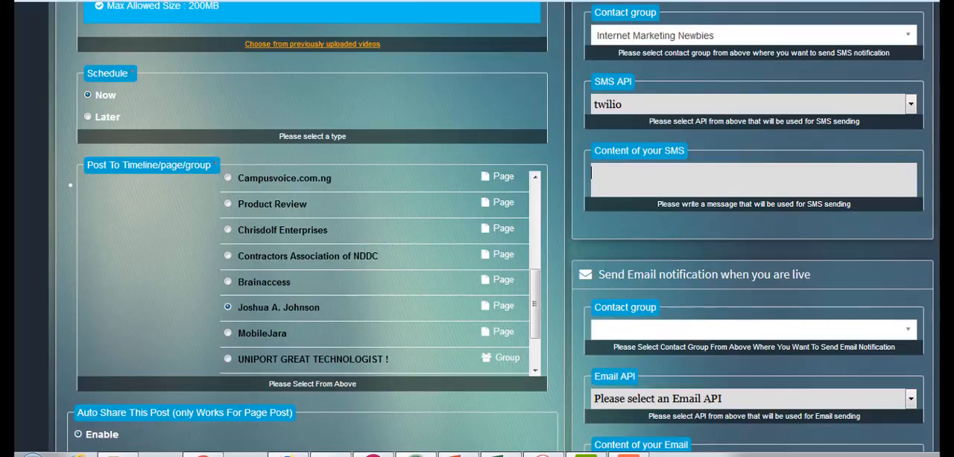
{"action": "scroll", "coordinate": [501, 227], "scroll_direction": "down", "scroll_amount": 2}
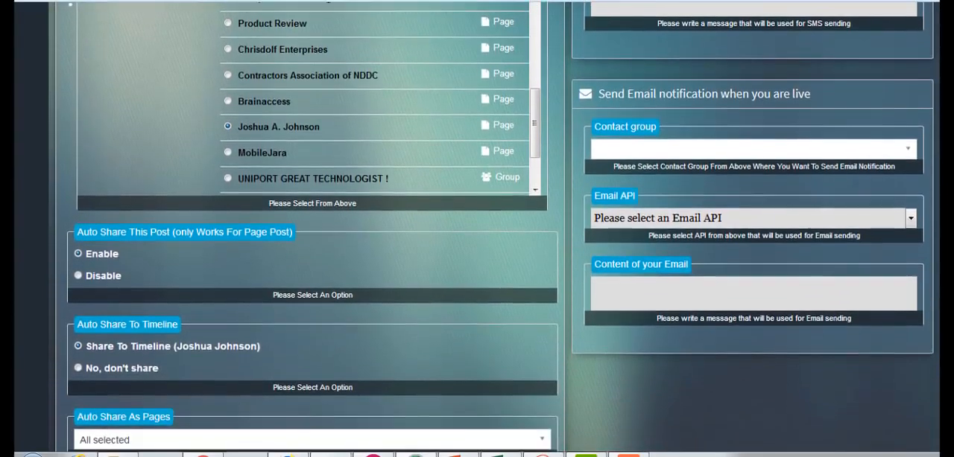
{"action": "left_click", "coordinate": [829, 152]}
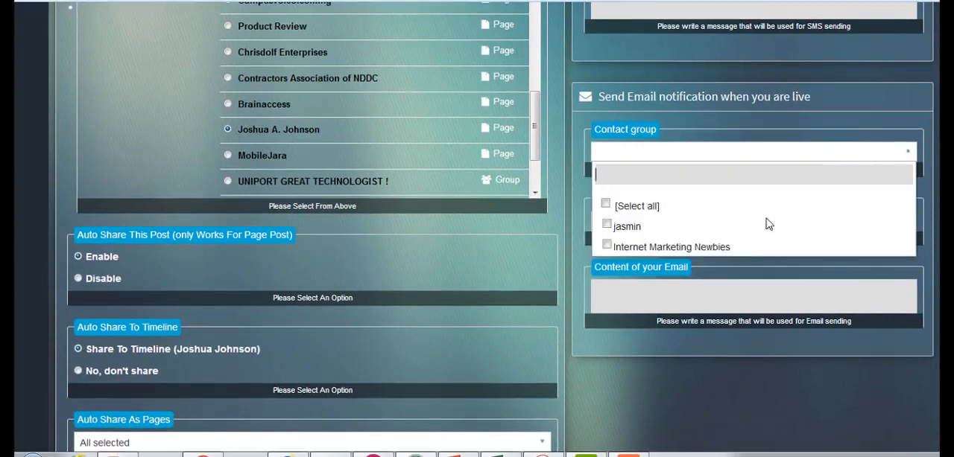
{"action": "left_click", "coordinate": [669, 246]}
{"action": "left_click", "coordinate": [863, 70]}
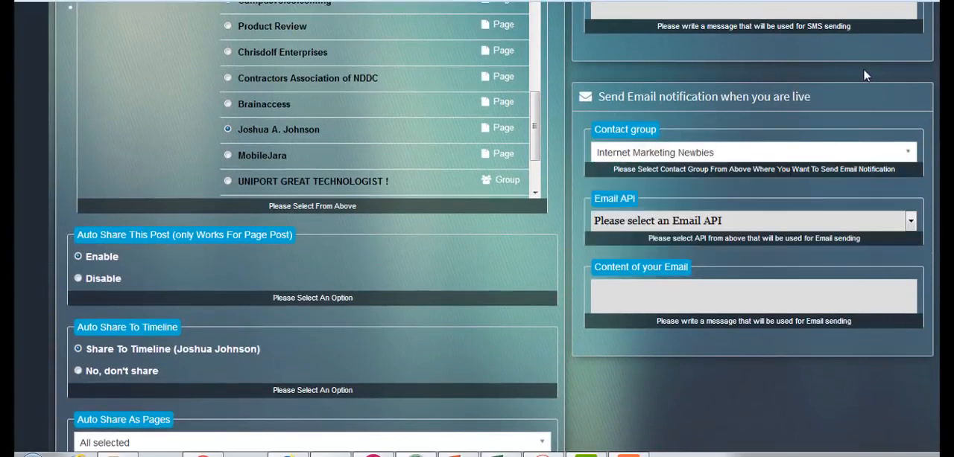
- Choose the listed SMTP sender address as the email API for the live email notification
{"action": "left_click", "coordinate": [812, 220]}
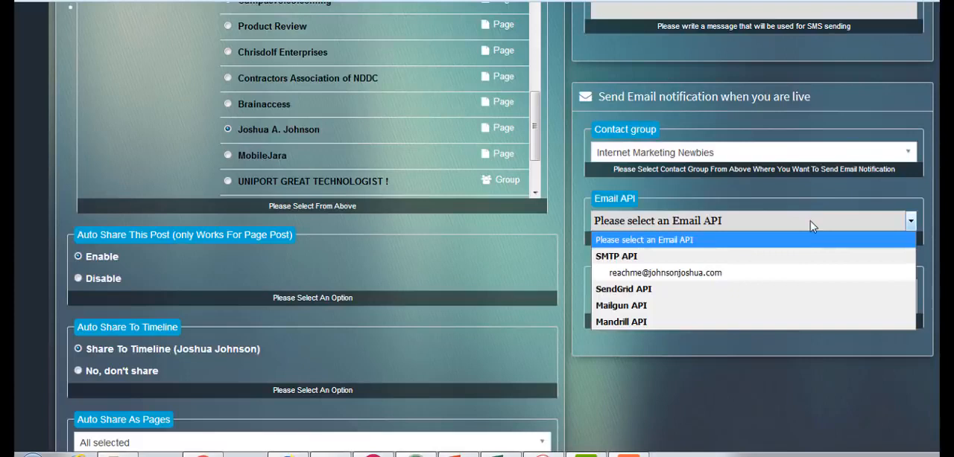
{"action": "left_click", "coordinate": [741, 275]}
{"action": "left_click", "coordinate": [736, 291]}
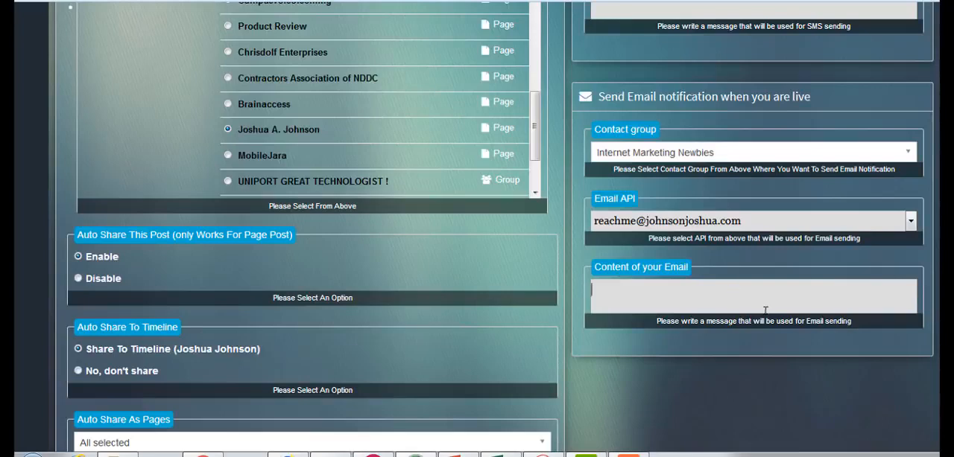
- Review the Facebook live campaign settings and create the campaign
{"action": "scroll", "coordinate": [477, 224], "scroll_direction": "up", "scroll_amount": 3}
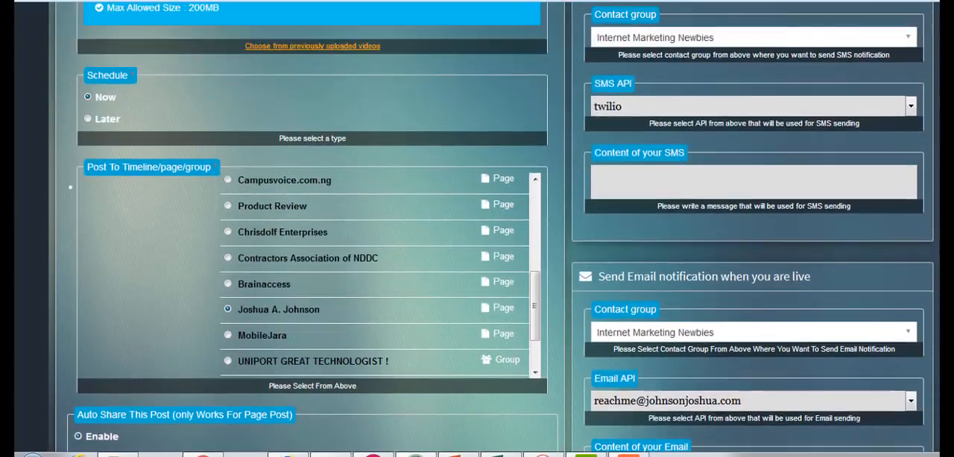
{"action": "scroll", "coordinate": [477, 223], "scroll_direction": "up", "scroll_amount": 6}
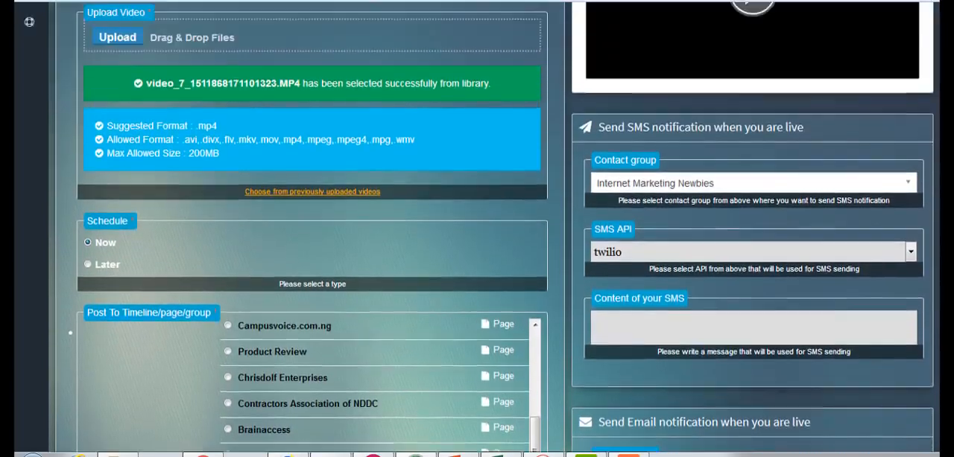
{"action": "scroll", "coordinate": [476, 224], "scroll_direction": "up", "scroll_amount": 1}
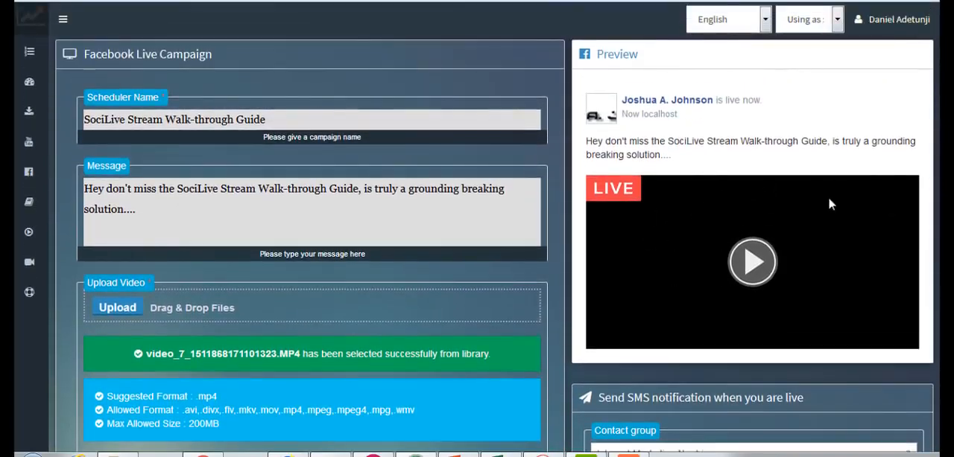
{"action": "scroll", "coordinate": [477, 224], "scroll_direction": "down", "scroll_amount": 15}
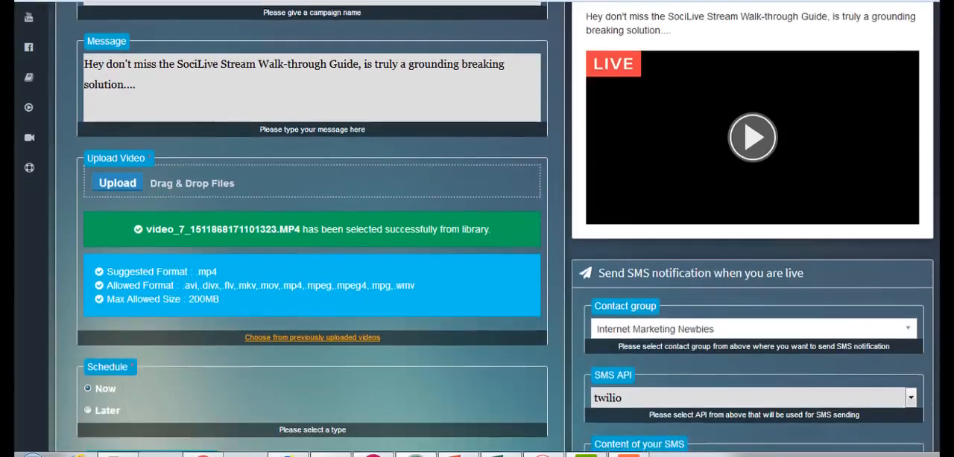
{"action": "scroll", "coordinate": [477, 223], "scroll_direction": "down", "scroll_amount": 2}
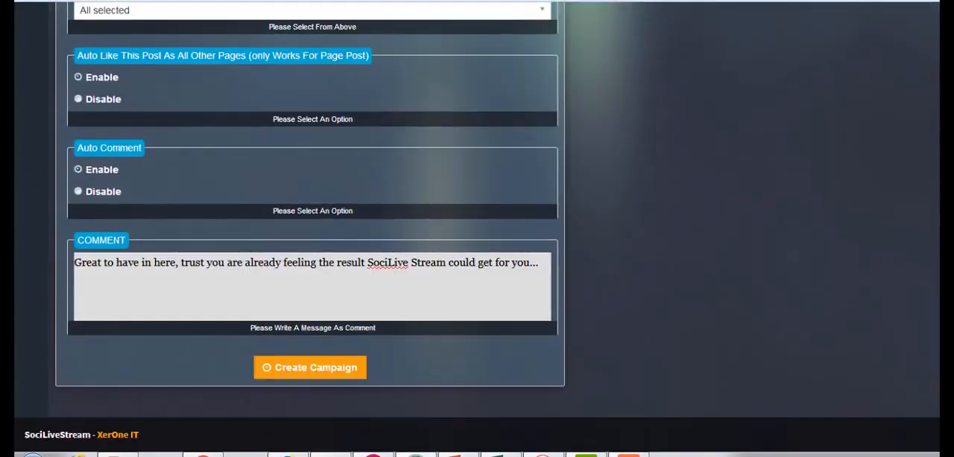
{"action": "left_click", "coordinate": [347, 368]}
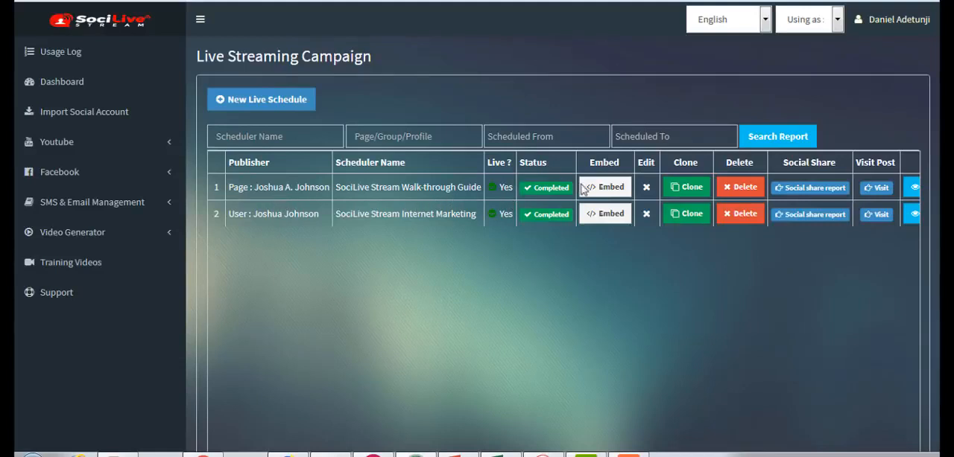
- View the embed code of the SociLive Stream Walk-through Guide campaign and close it
{"action": "left_click", "coordinate": [611, 188]}
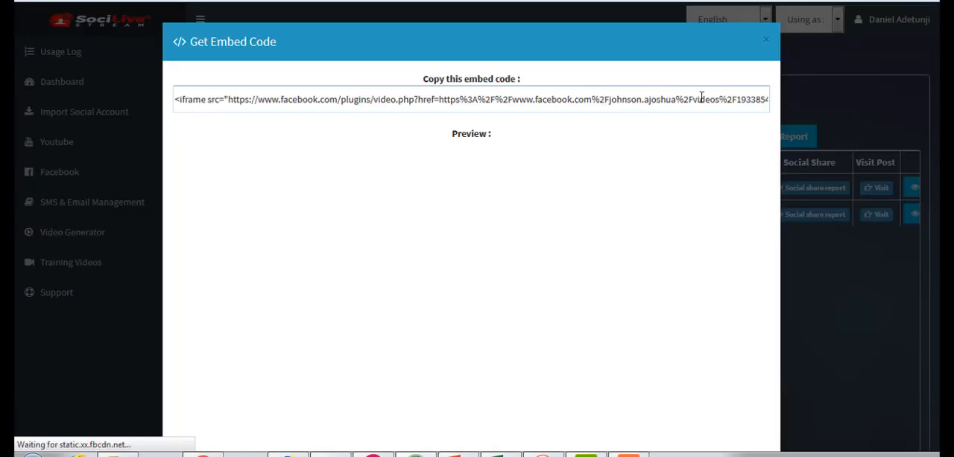
{"action": "left_click", "coordinate": [767, 41]}
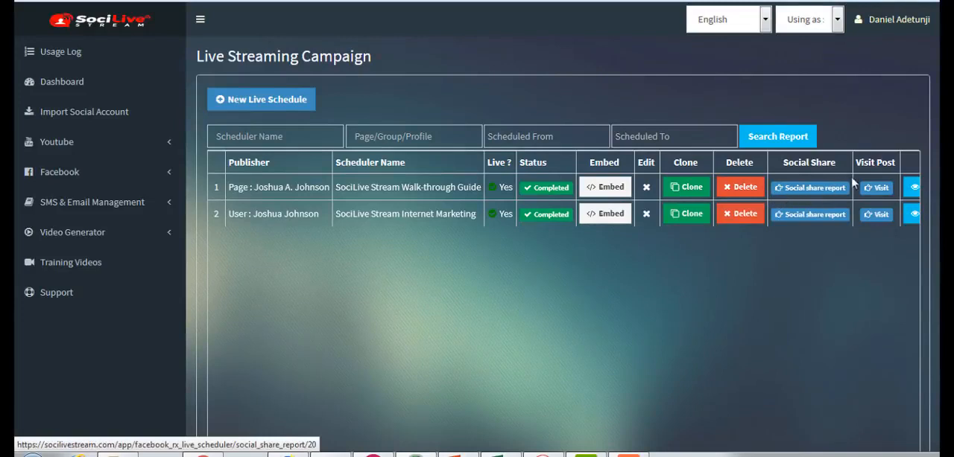
- Visit the Walk-through Guide campaign's live post on Facebook and examine its likes, shares and automatic comment
{"action": "left_click", "coordinate": [878, 191]}
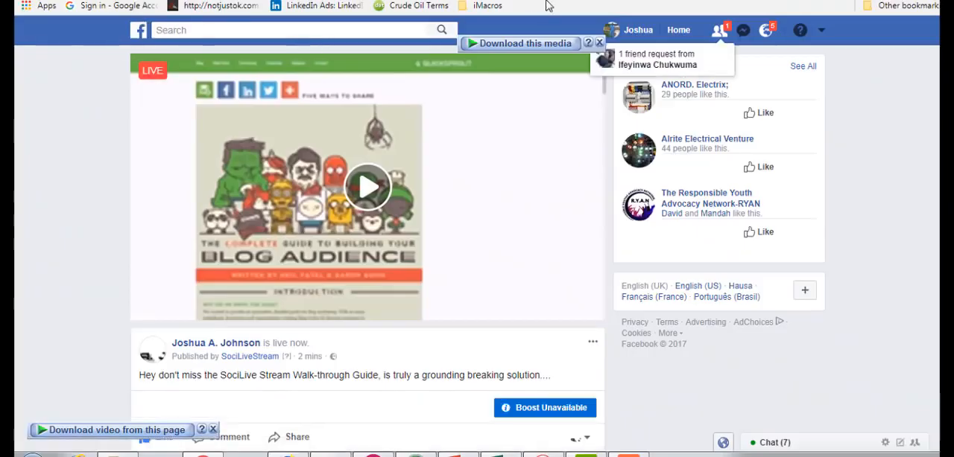
{"action": "left_click", "coordinate": [599, 42]}
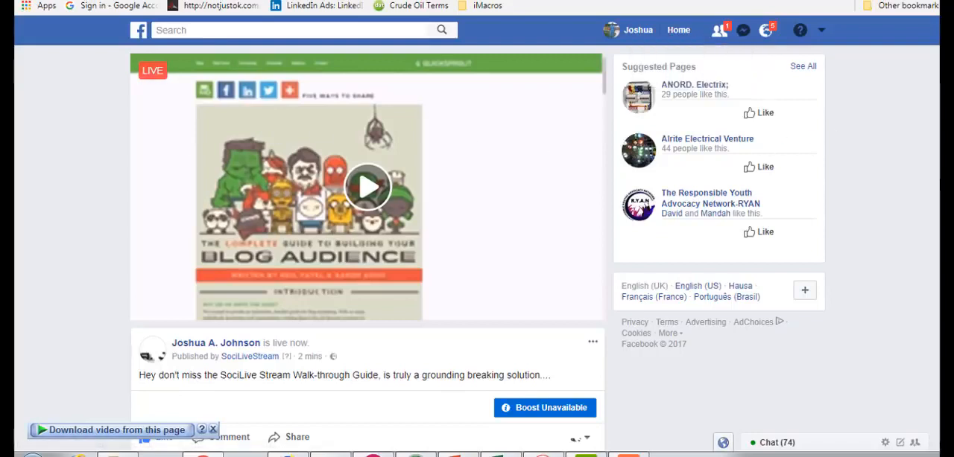
{"action": "scroll", "coordinate": [367, 246], "scroll_direction": "down", "scroll_amount": 1}
{"action": "scroll", "coordinate": [368, 249], "scroll_direction": "down", "scroll_amount": 3}
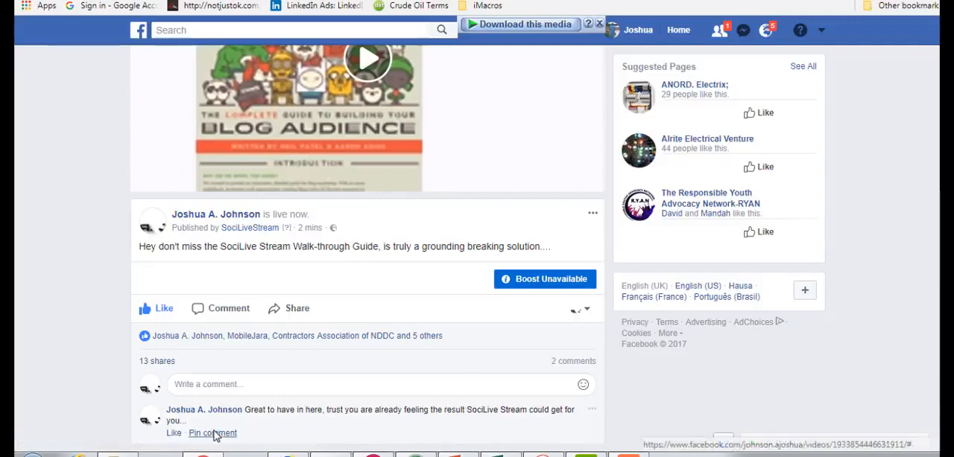
{"action": "left_click", "coordinate": [213, 431]}
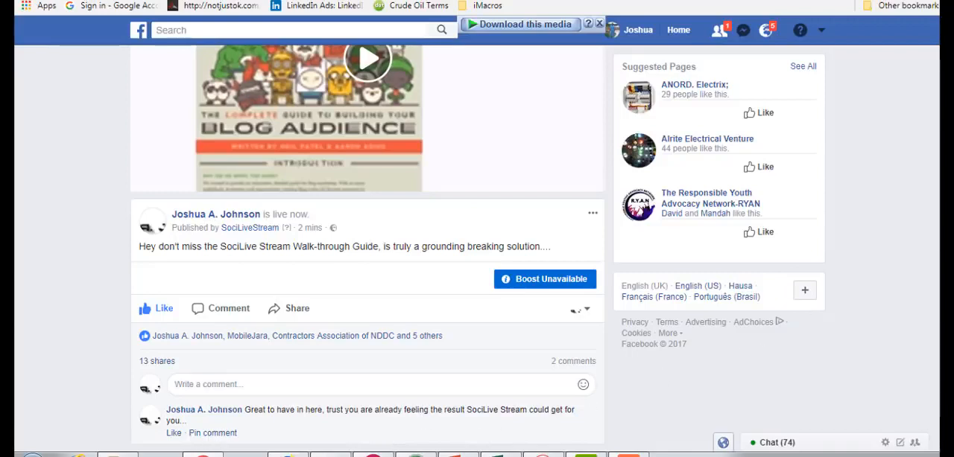
{"action": "scroll", "coordinate": [367, 246], "scroll_direction": "up", "scroll_amount": 2}
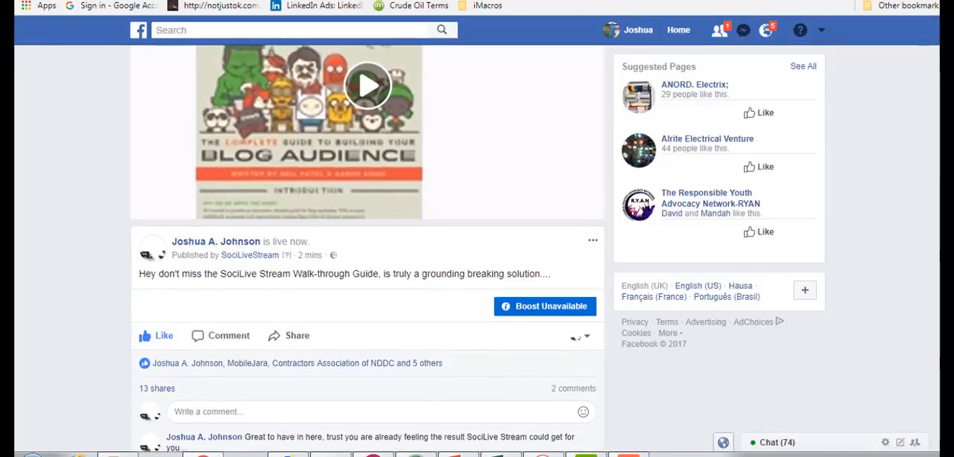
{"action": "scroll", "coordinate": [367, 246], "scroll_direction": "up", "scroll_amount": 2}
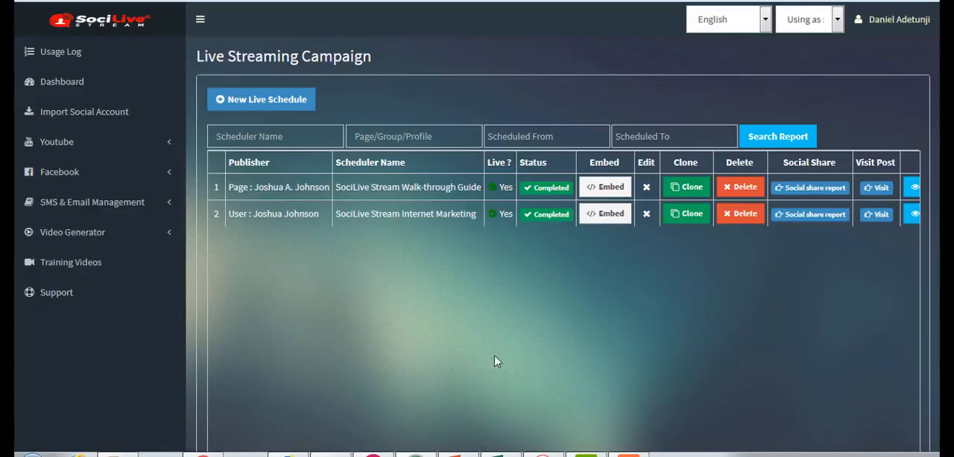
- View the existing contact groups and open the form for adding a new one
{"action": "left_click", "coordinate": [125, 209]}
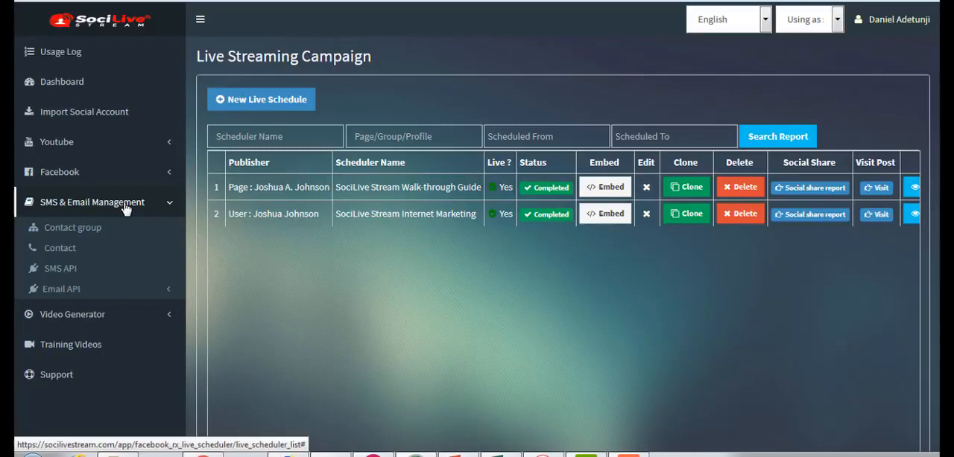
{"action": "left_click", "coordinate": [84, 235]}
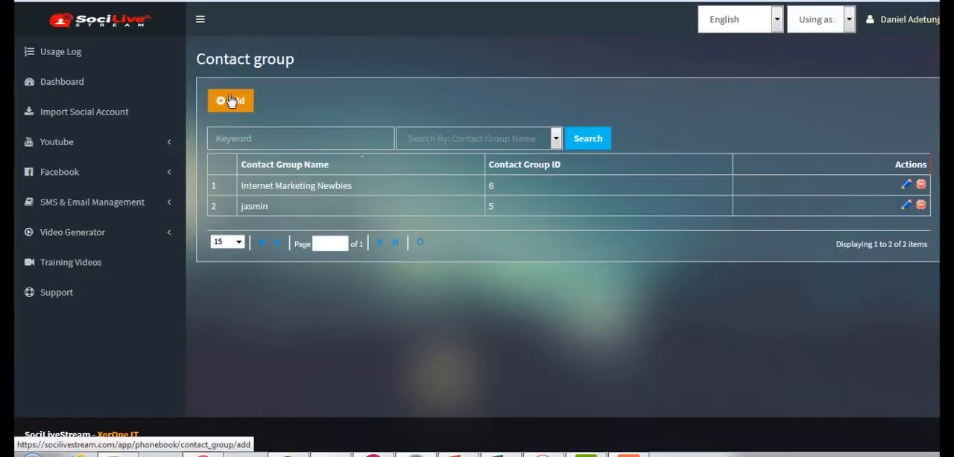
{"action": "left_click", "coordinate": [232, 102]}
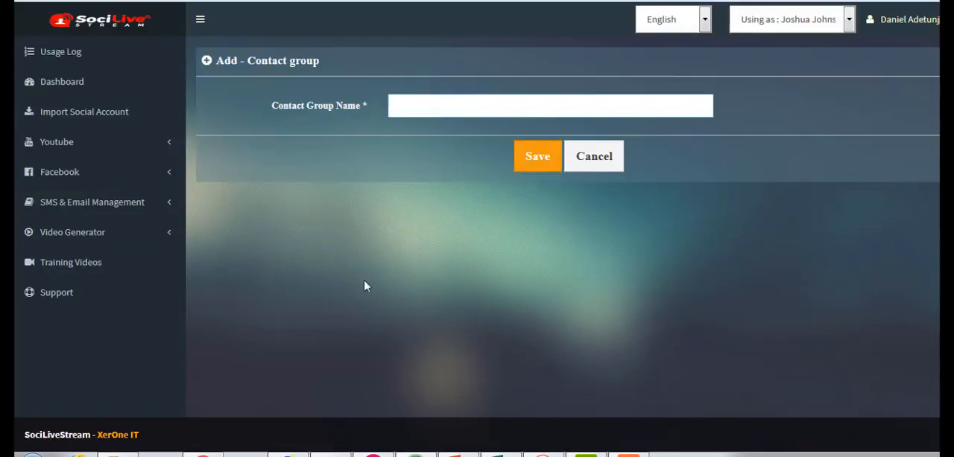
- View the contact list and open the form for importing contacts from a CSV file
{"action": "left_click", "coordinate": [85, 210]}
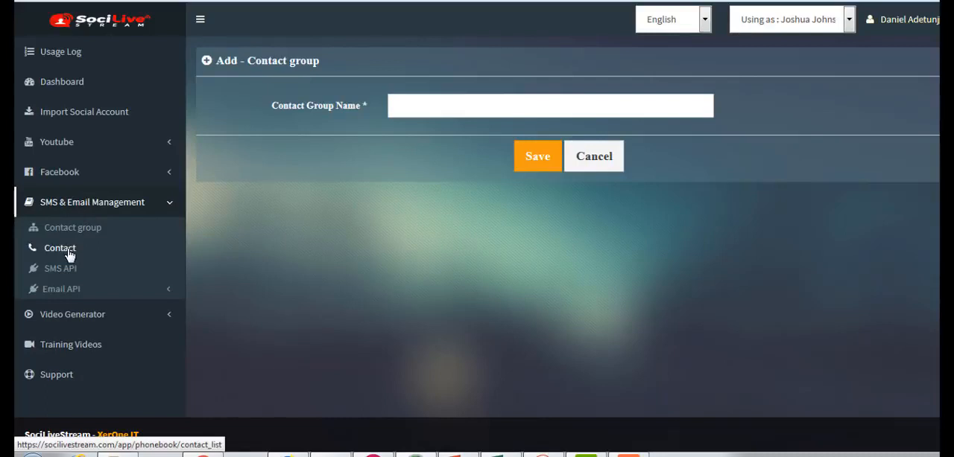
{"action": "left_click", "coordinate": [68, 255]}
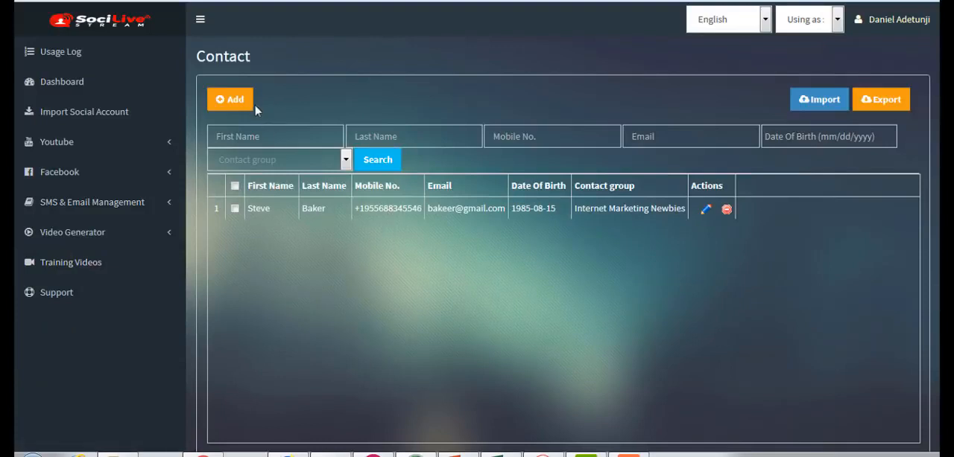
{"action": "left_click", "coordinate": [824, 101]}
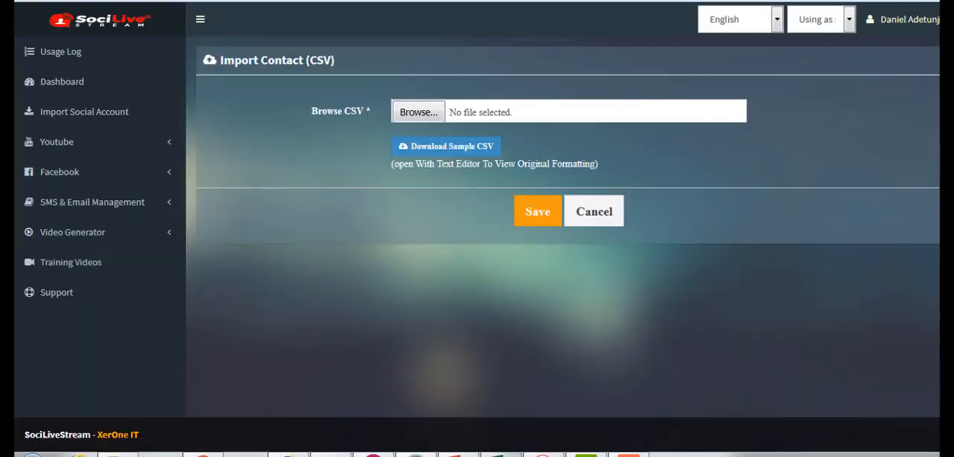
- Inspect the contact_import_sample spreadsheet in Excel, and leave the CSV import form without importing anything
{"action": "left_click", "coordinate": [502, 454]}
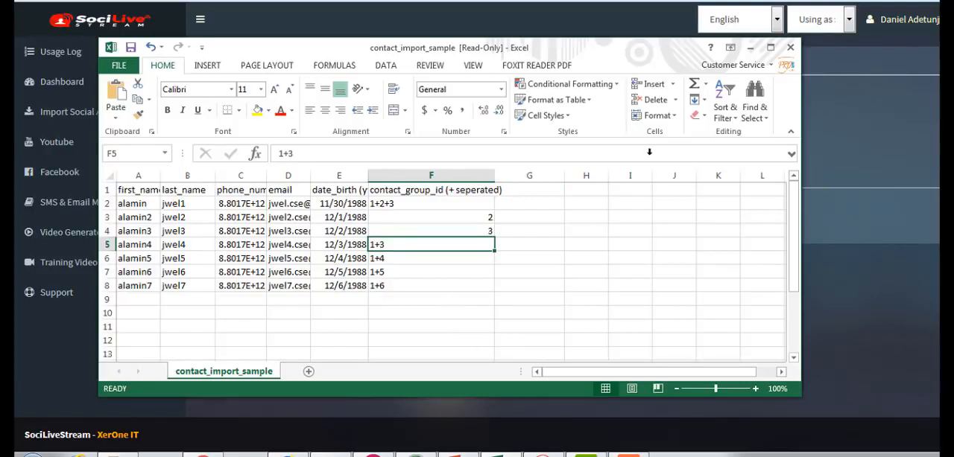
{"action": "left_click", "coordinate": [750, 47]}
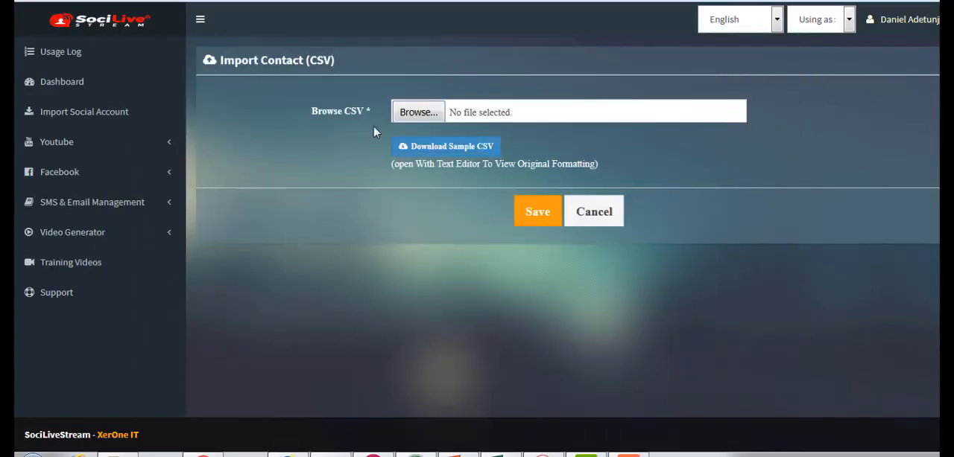
{"action": "left_click", "coordinate": [603, 216]}
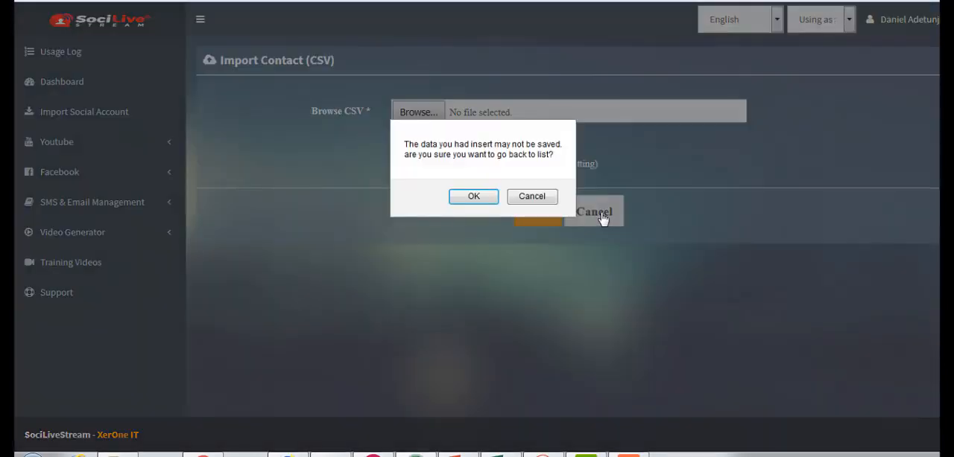
{"action": "left_click", "coordinate": [474, 197]}
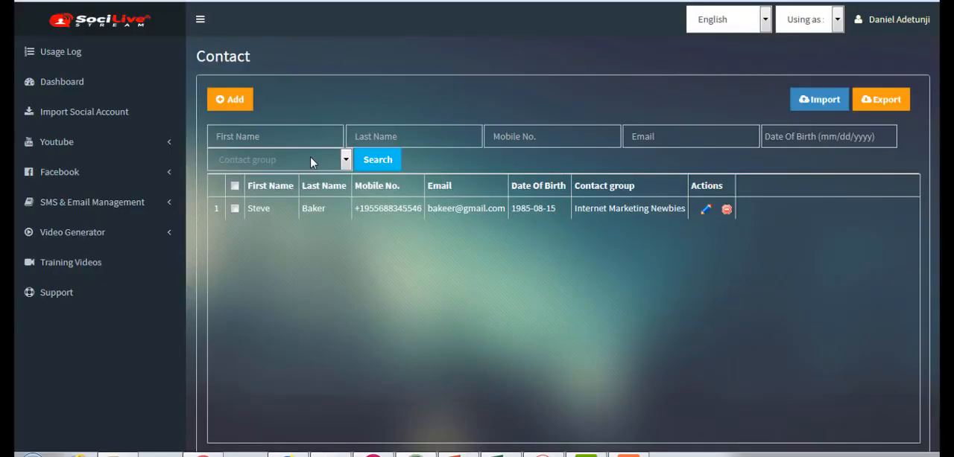
- Open the form for adding a single contact and check its date of birth calendar
{"action": "left_click", "coordinate": [231, 108]}
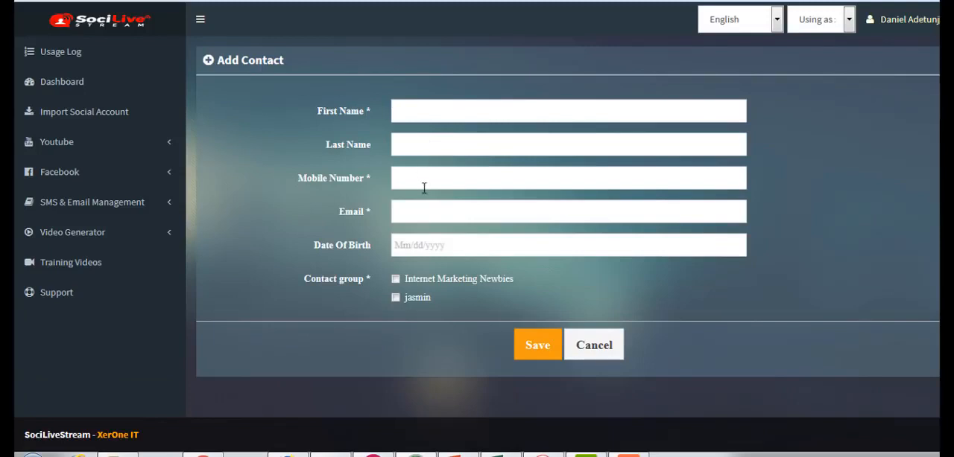
{"action": "left_click", "coordinate": [426, 248]}
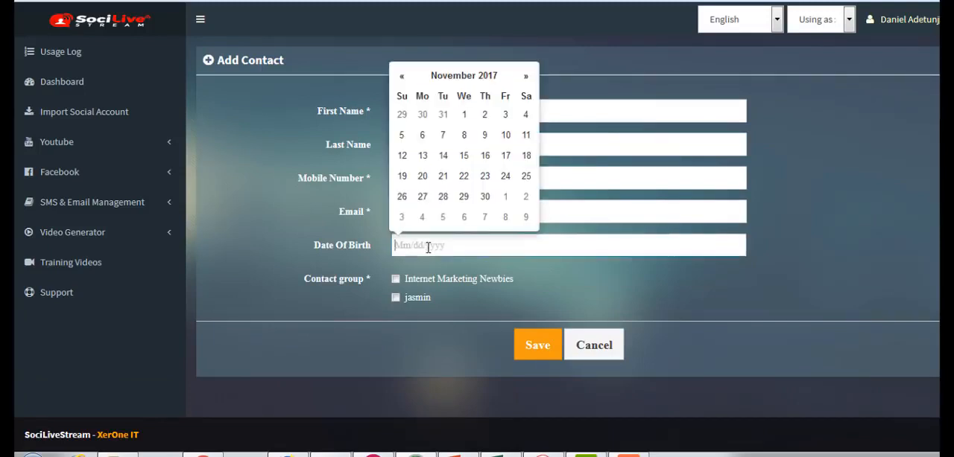
{"action": "left_click", "coordinate": [461, 307]}
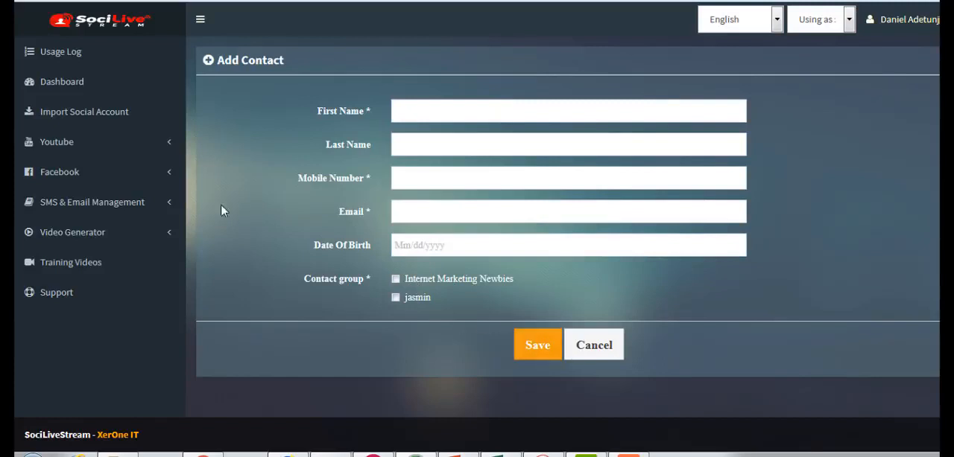
- Start a new SMS API entry and select plivo as its gateway
{"action": "left_click", "coordinate": [154, 207]}
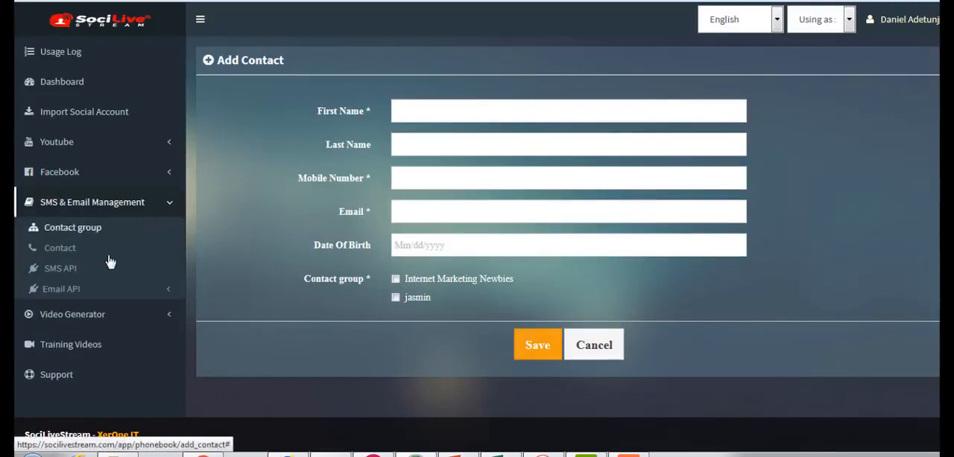
{"action": "left_click", "coordinate": [69, 275]}
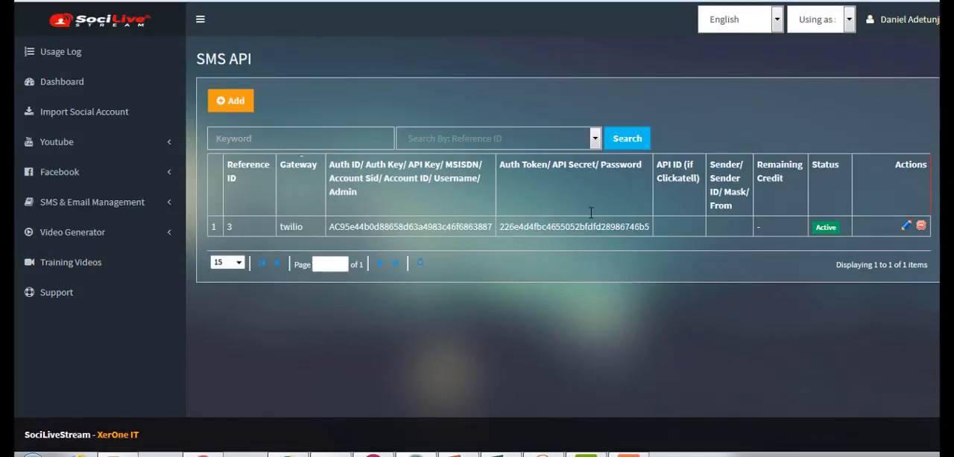
{"action": "left_click", "coordinate": [234, 100]}
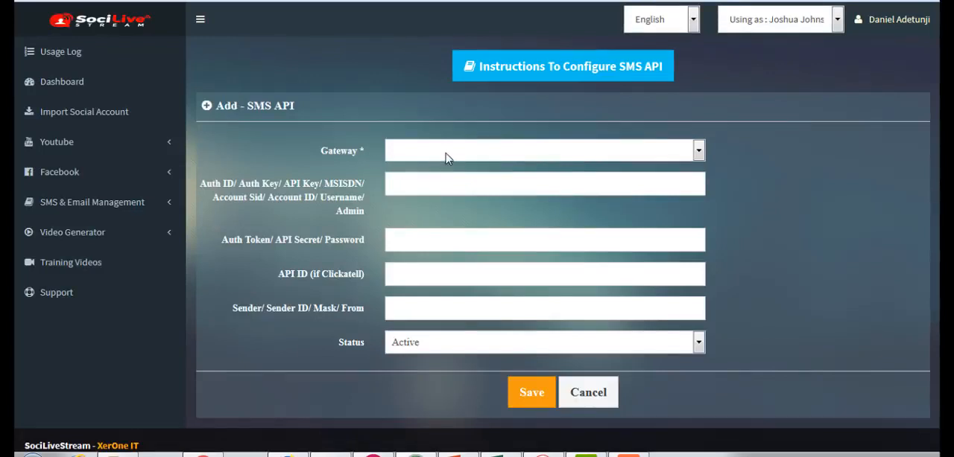
{"action": "left_click", "coordinate": [447, 158]}
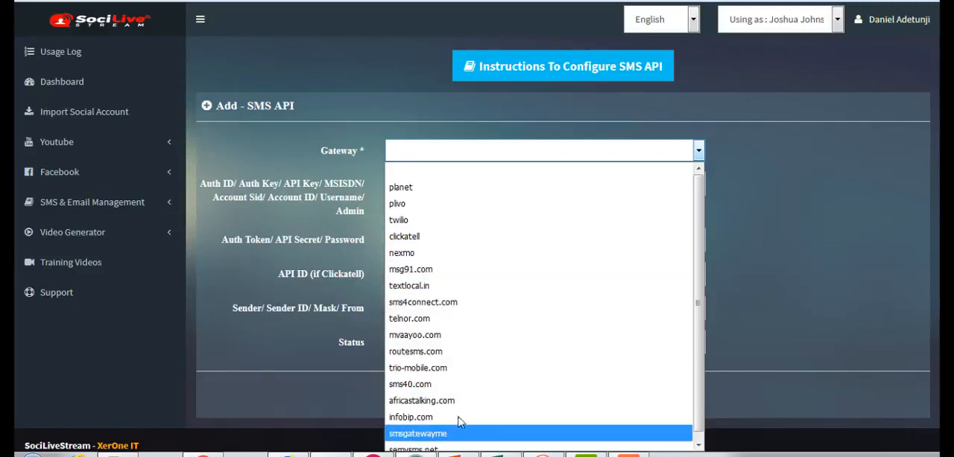
{"action": "left_click", "coordinate": [425, 220]}
{"action": "left_click", "coordinate": [456, 158]}
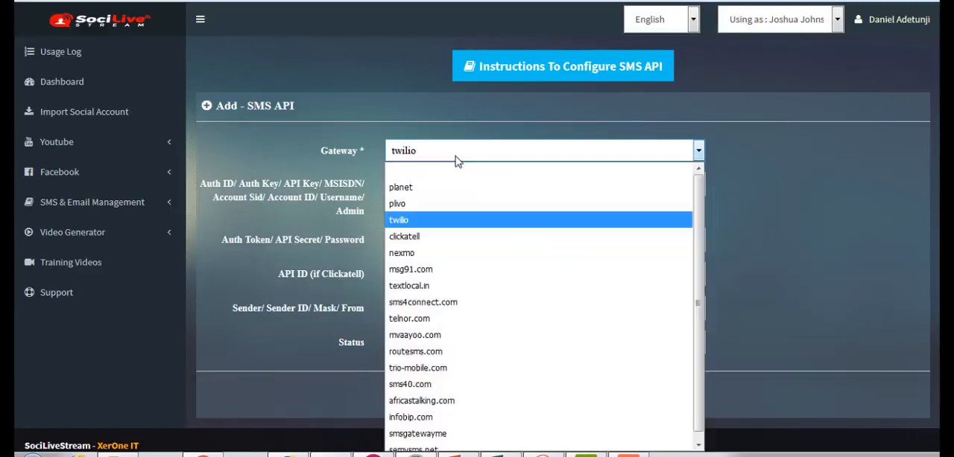
{"action": "left_click", "coordinate": [438, 205]}
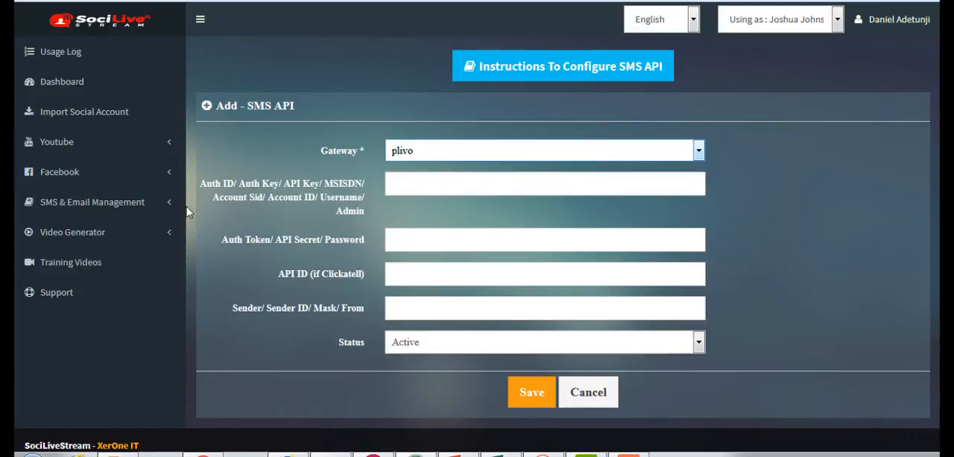
- View the list of SMTP API settings under the email APIs
{"action": "left_click", "coordinate": [156, 205]}
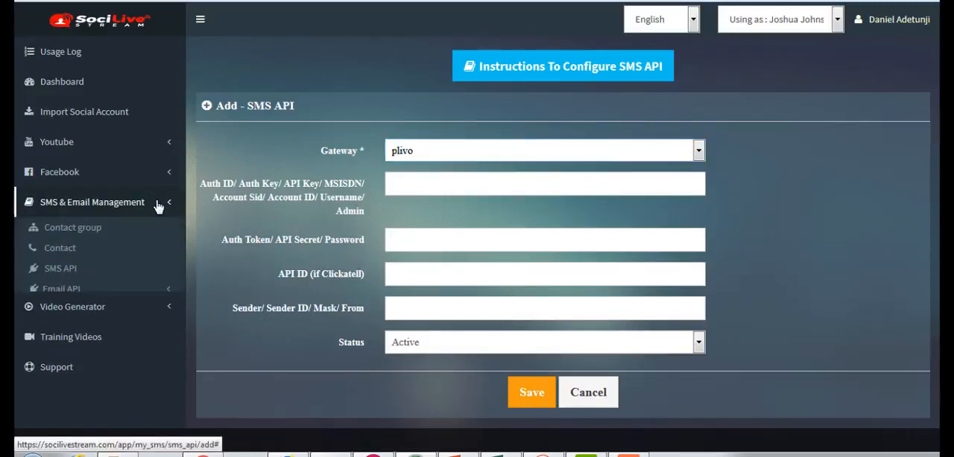
{"action": "left_click", "coordinate": [63, 292]}
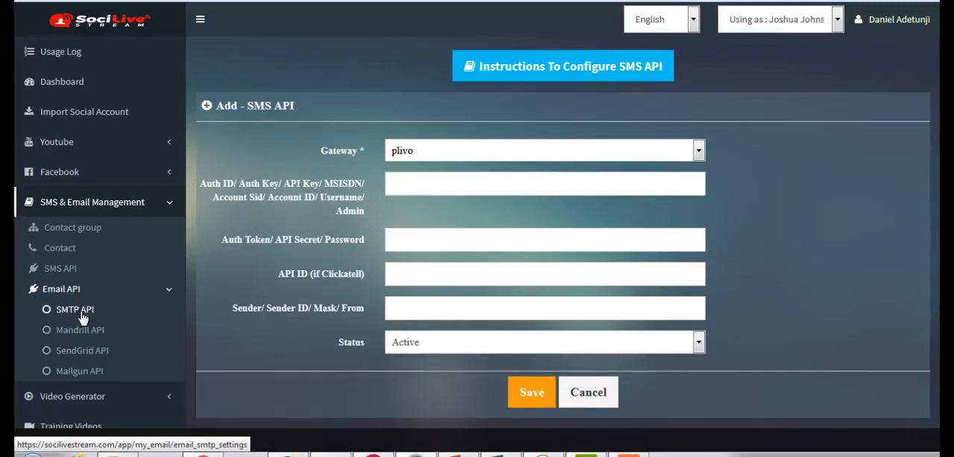
{"action": "left_click", "coordinate": [126, 341]}
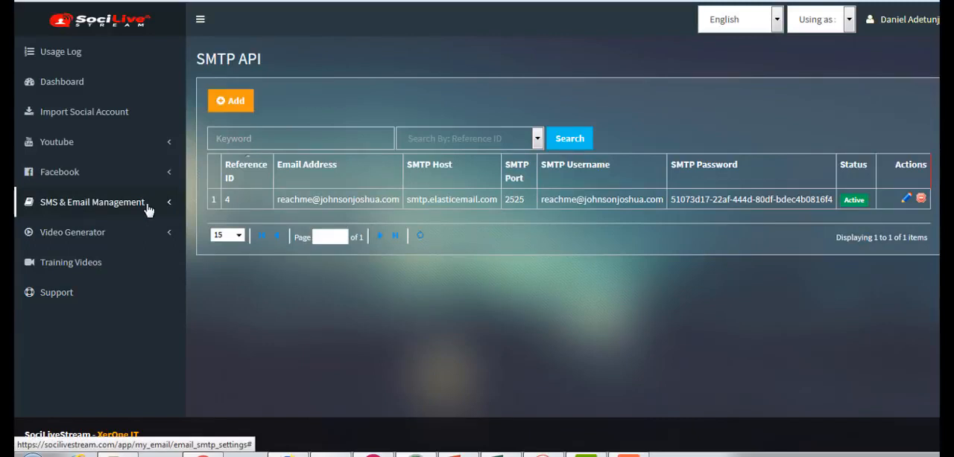
- Start a new intro video in the video generator and name it "SociLive Stream Walk-through"
{"action": "left_click", "coordinate": [106, 239]}
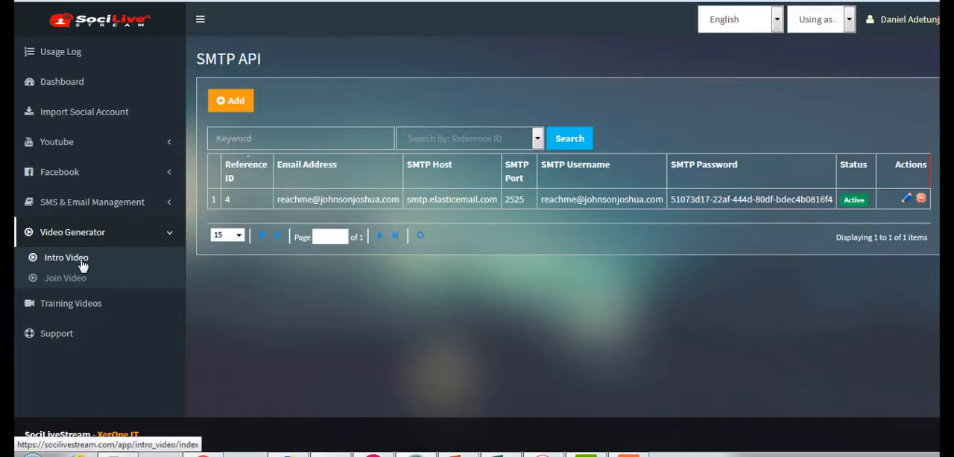
{"action": "left_click", "coordinate": [82, 266]}
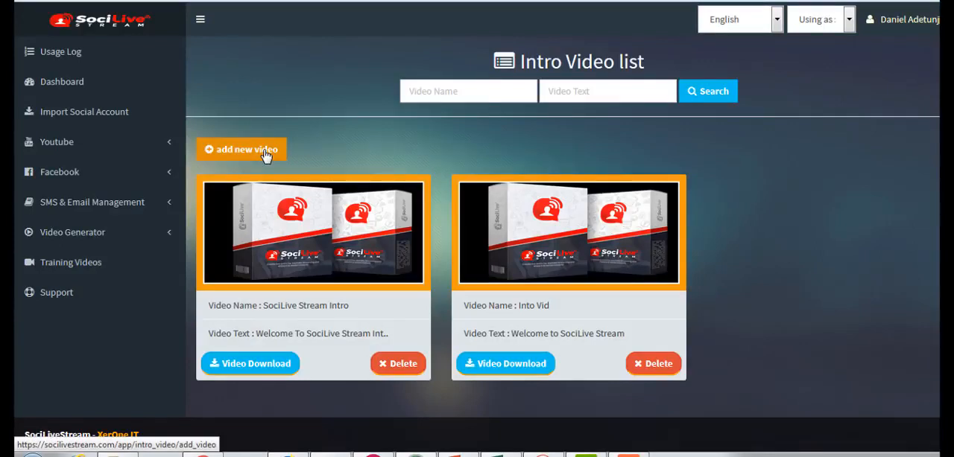
{"action": "left_click", "coordinate": [266, 155]}
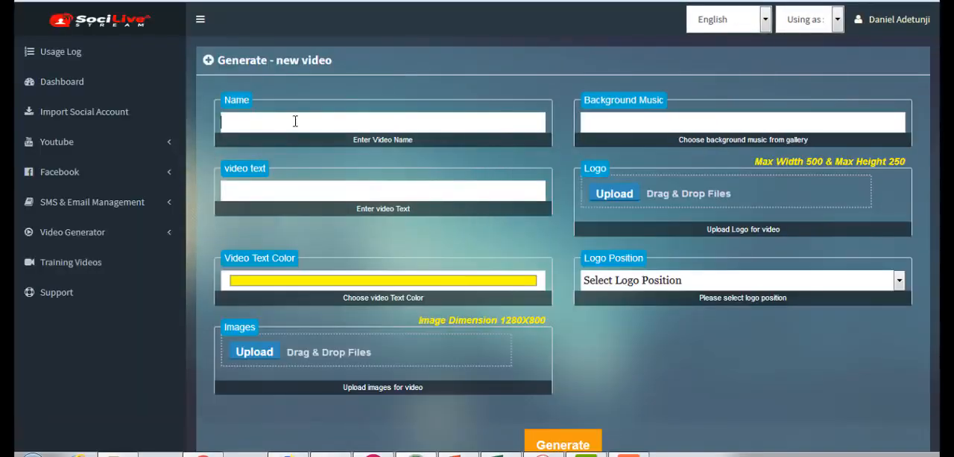
{"action": "left_click", "coordinate": [295, 120]}
{"action": "type", "text": "SociLive Stream Wal"}
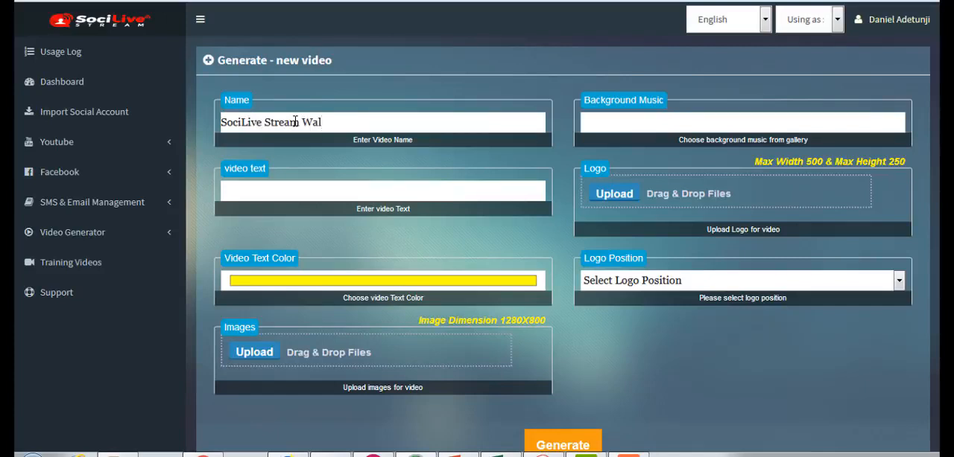
{"action": "type", "text": "k-through"}
- Preview the indian_anthem MP3 from the music library and insert it as the video's background music
{"action": "left_click", "coordinate": [634, 123]}
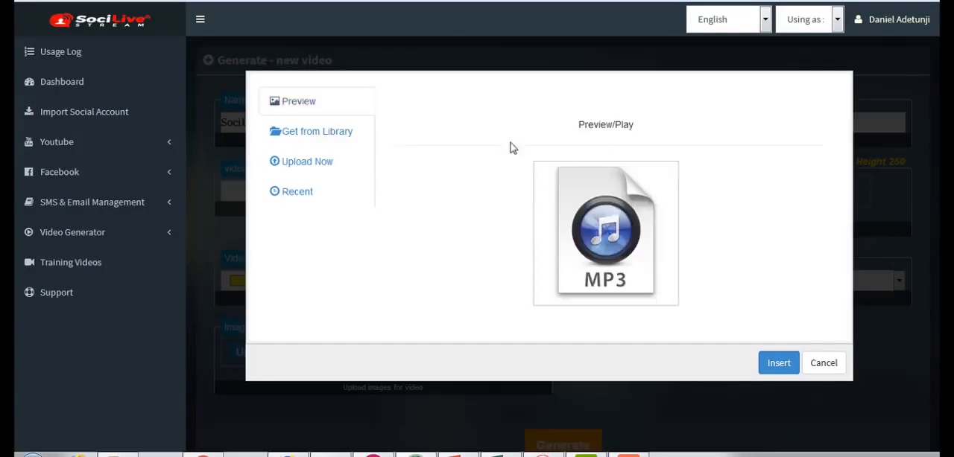
{"action": "left_click", "coordinate": [335, 141]}
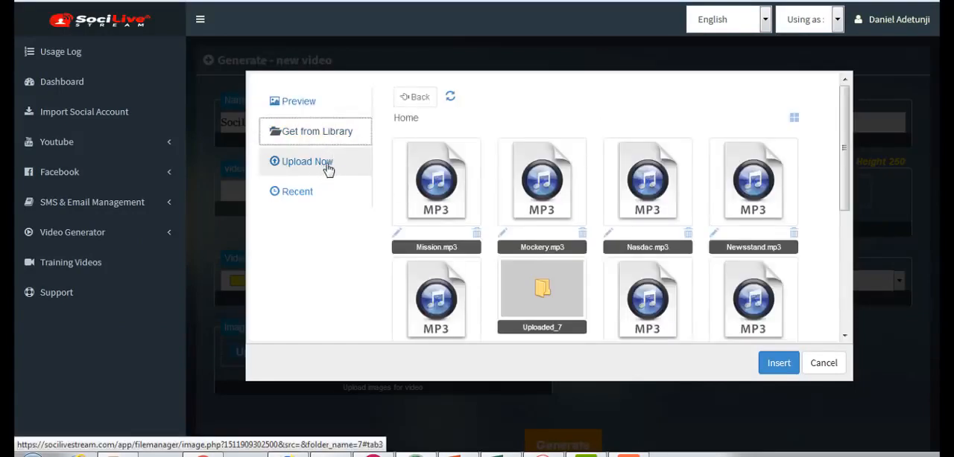
{"action": "left_click", "coordinate": [317, 173]}
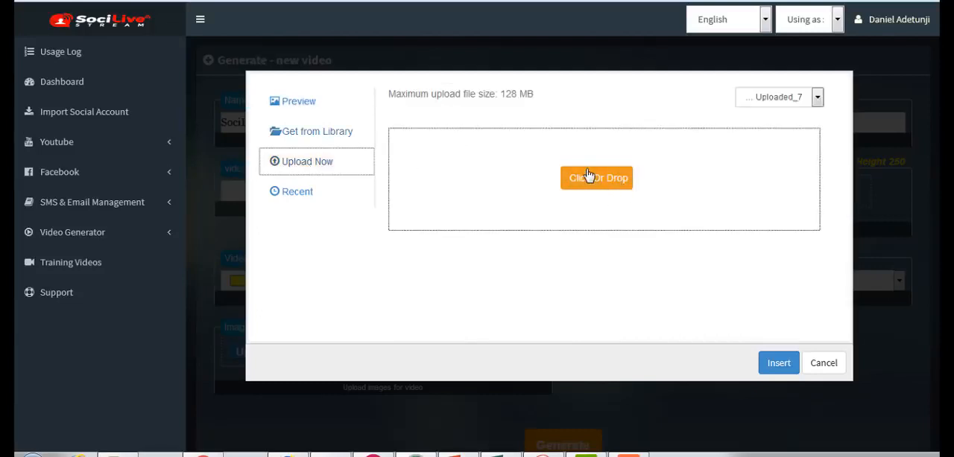
{"action": "left_click", "coordinate": [327, 136]}
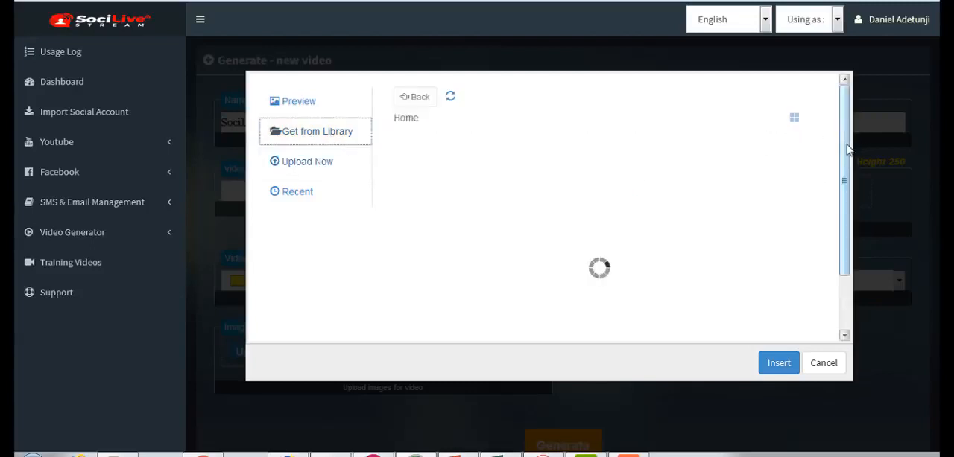
{"action": "left_click_drag", "start_coordinate": [847, 145], "coordinate": [849, 214]}
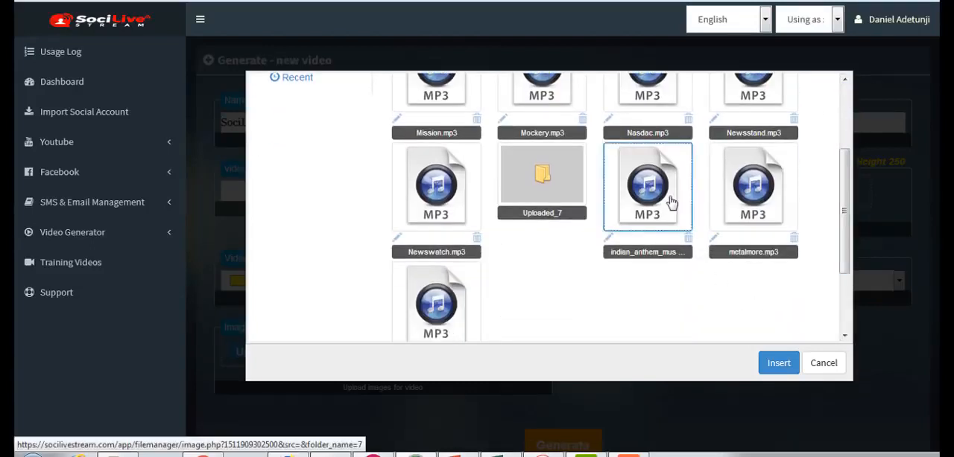
{"action": "left_click", "coordinate": [670, 202]}
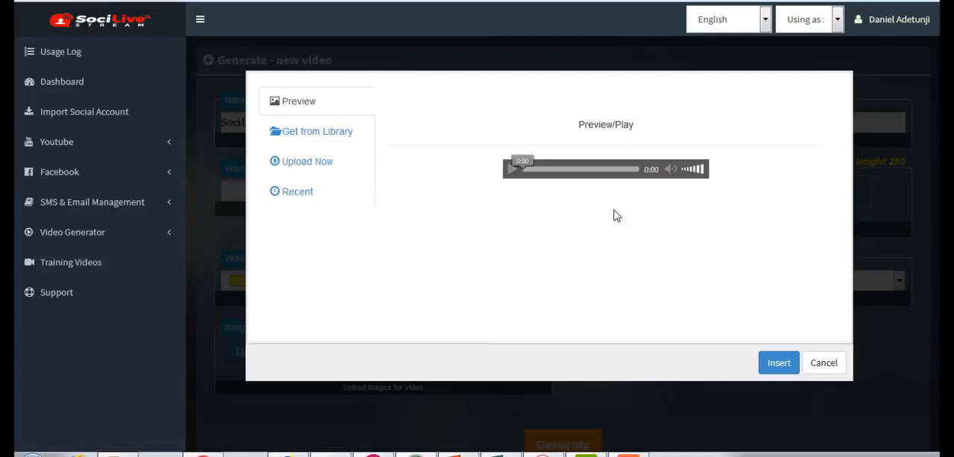
{"action": "left_click", "coordinate": [513, 171]}
{"action": "left_click", "coordinate": [779, 365]}
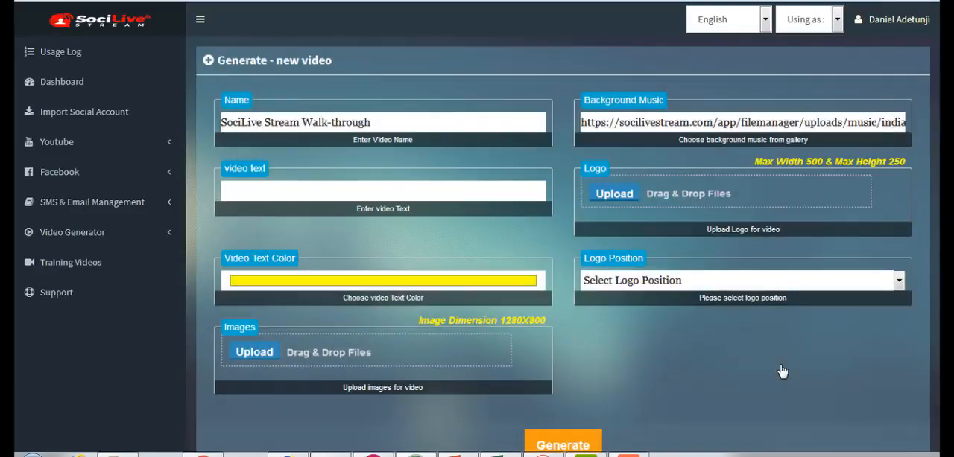
{"action": "left_click", "coordinate": [725, 125]}
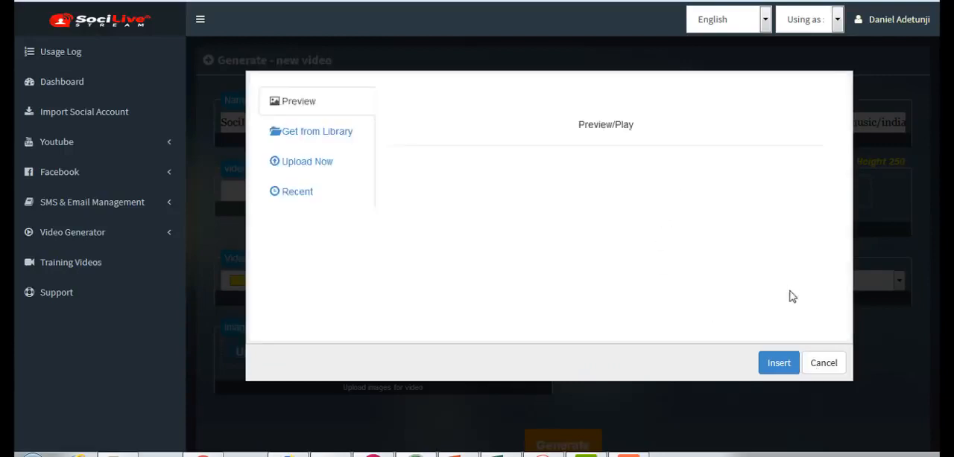
{"action": "left_click", "coordinate": [822, 365]}
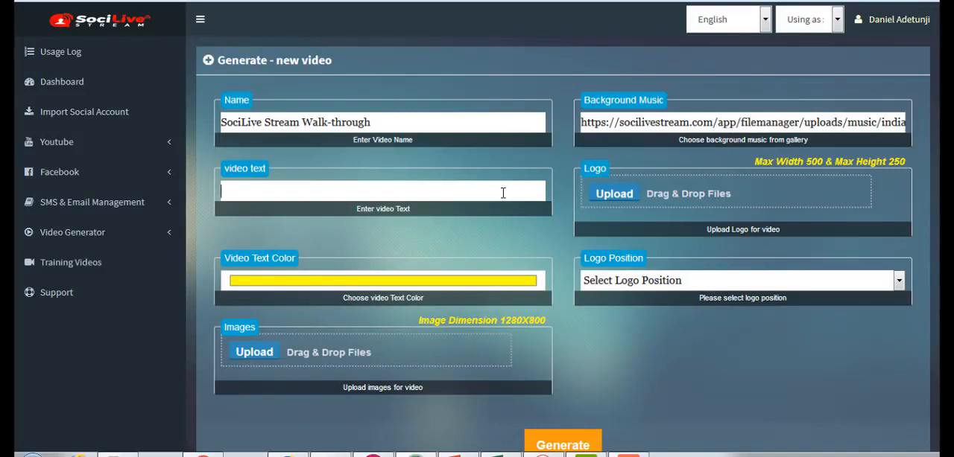
- Enter "Welcome to SociLive Stream Walk-through" as the video text
{"action": "type", "text": "Welcome to Soci"}
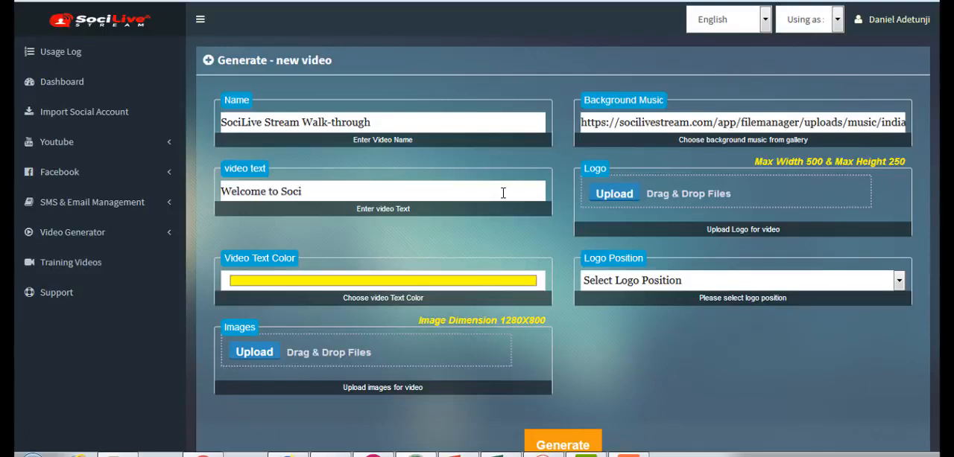
{"action": "type", "text": "Live Stream Wa"}
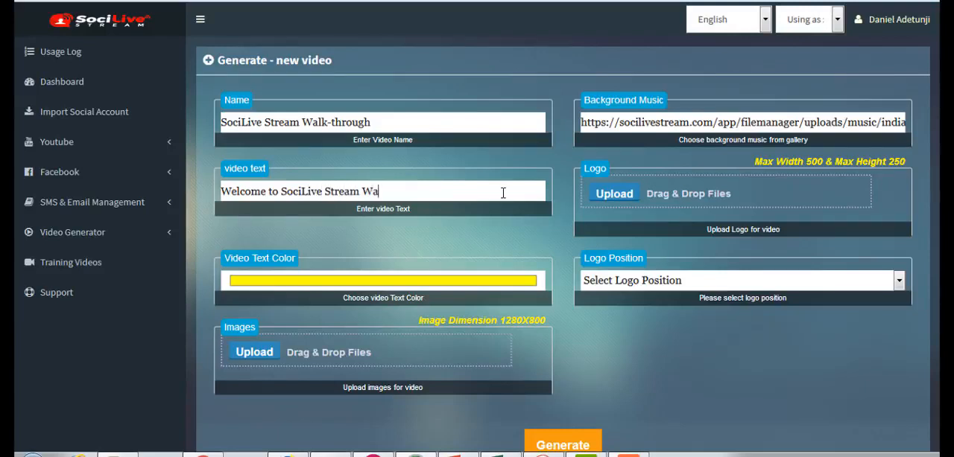
{"action": "type", "text": "lk-through"}
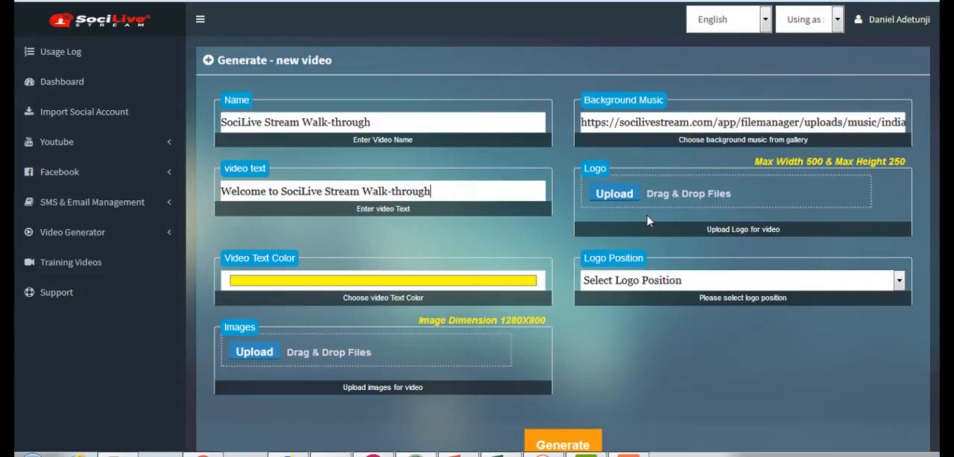
- Upload the image file "logo 1" from the SocialLive Stream folder as the video's logo
{"action": "left_click", "coordinate": [614, 194]}
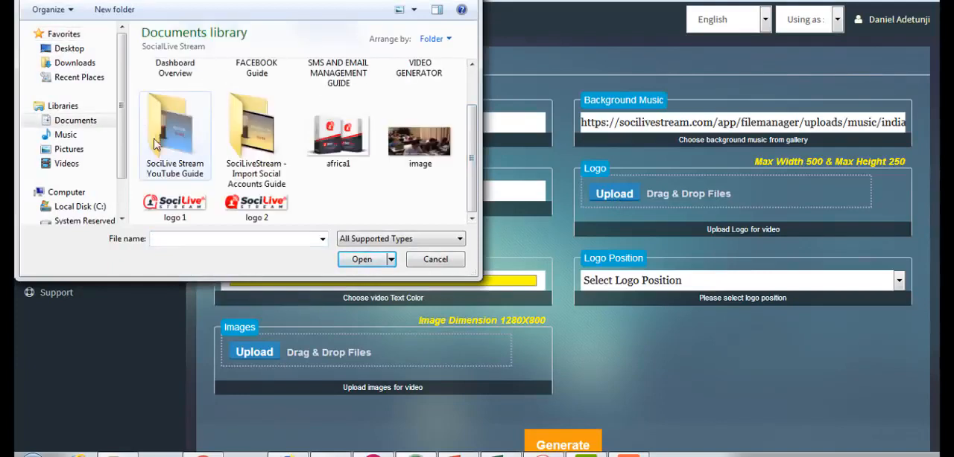
{"action": "left_click", "coordinate": [200, 203]}
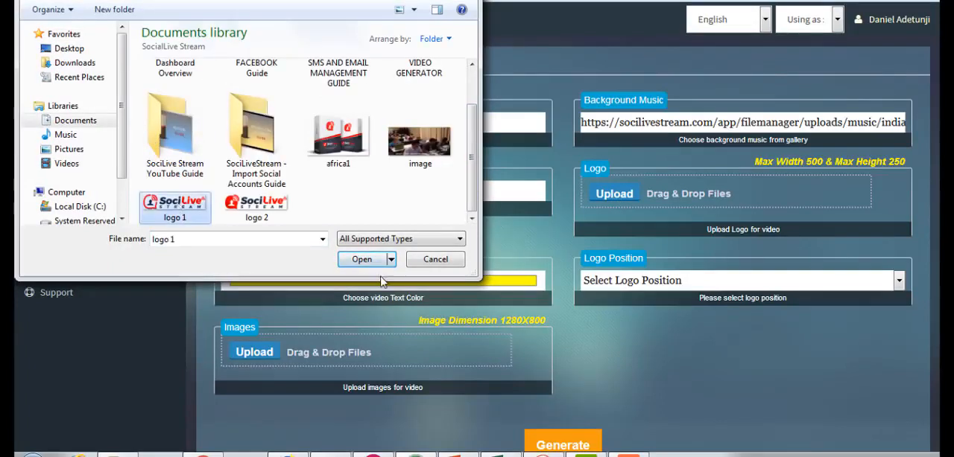
{"action": "left_click", "coordinate": [360, 260]}
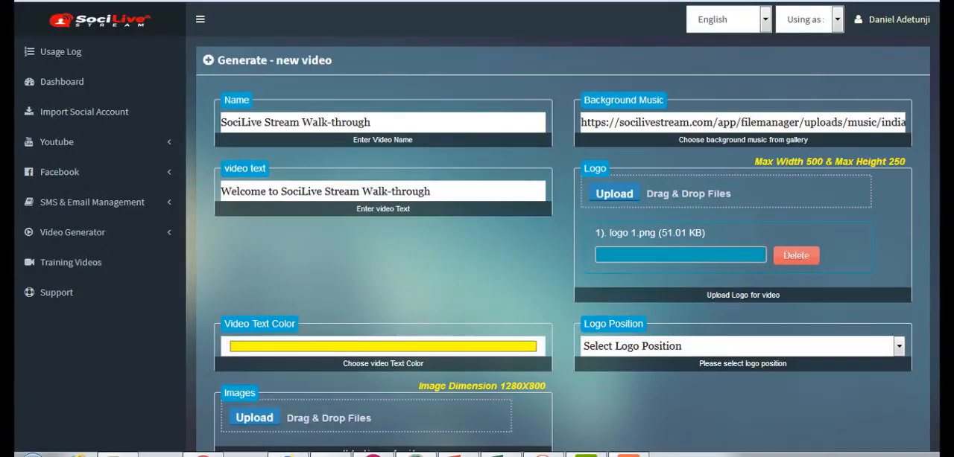
- Change the video text color to orange (red 255, green 128, blue 0)
{"action": "scroll", "coordinate": [817, 253], "scroll_direction": "down", "scroll_amount": 1}
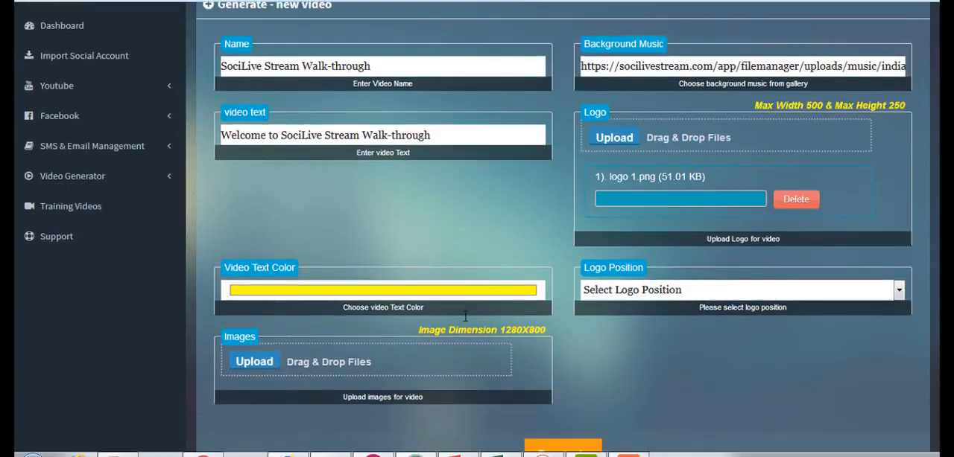
{"action": "left_click", "coordinate": [366, 293]}
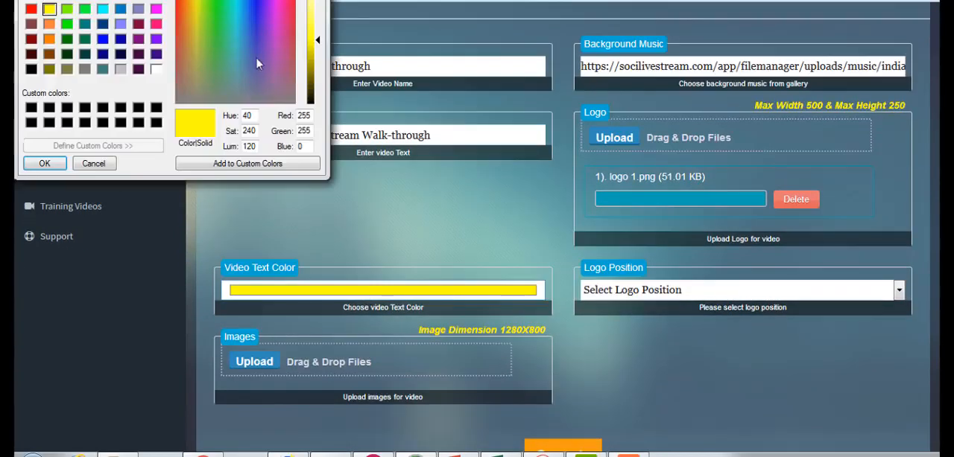
{"action": "left_click", "coordinate": [49, 38]}
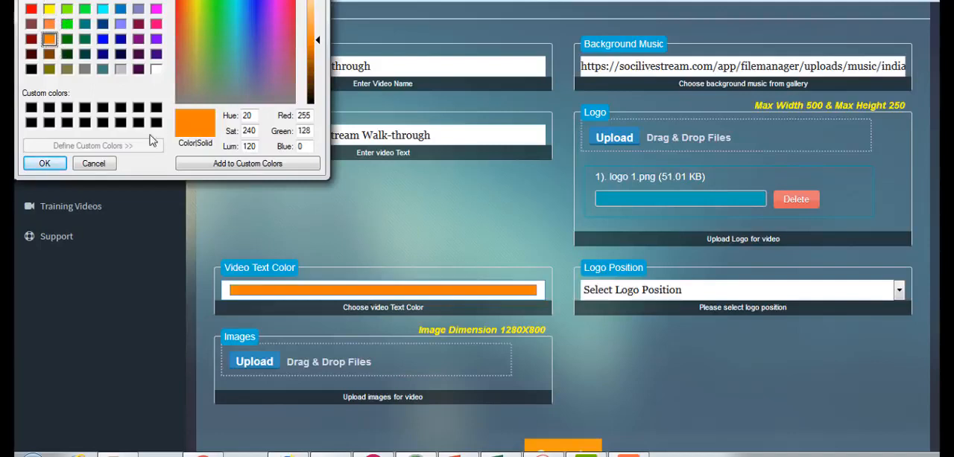
{"action": "left_click", "coordinate": [42, 163]}
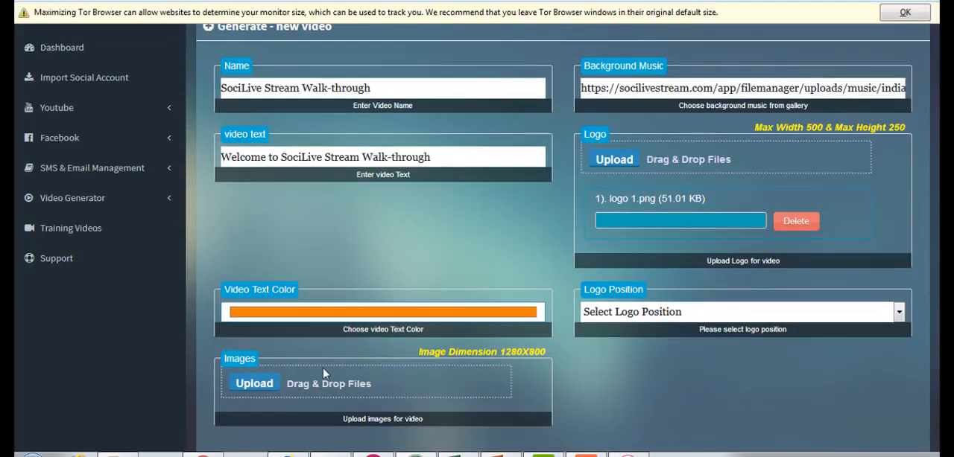
- Upload the IntroVideBack picture as the video's image and dismiss the browser's window-size notice
{"action": "left_click", "coordinate": [254, 385]}
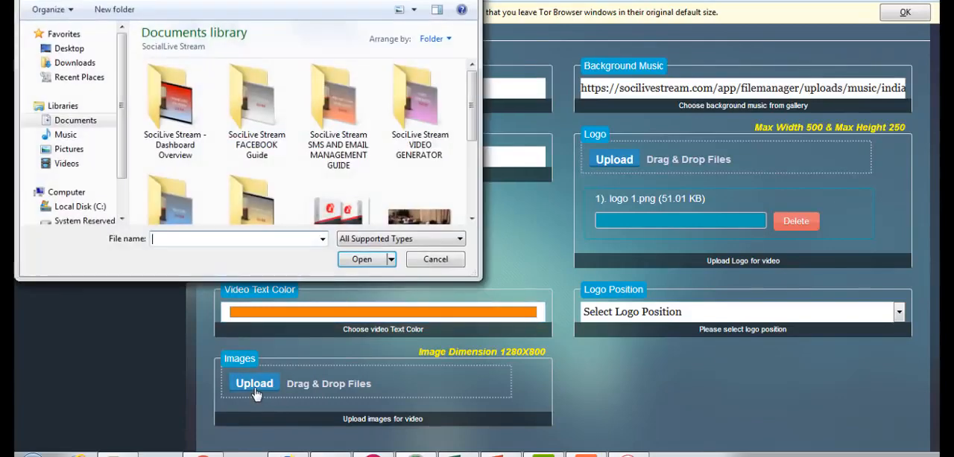
{"action": "left_click_drag", "start_coordinate": [473, 108], "coordinate": [474, 179]}
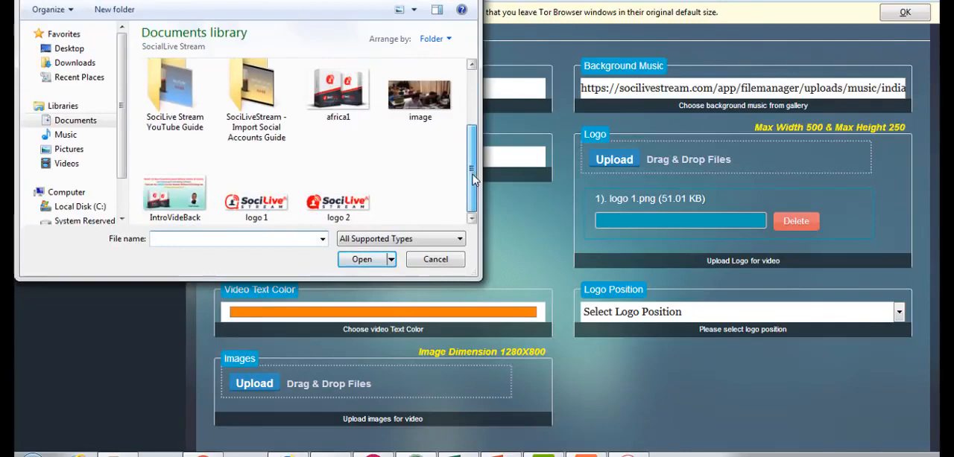
{"action": "left_click", "coordinate": [191, 198]}
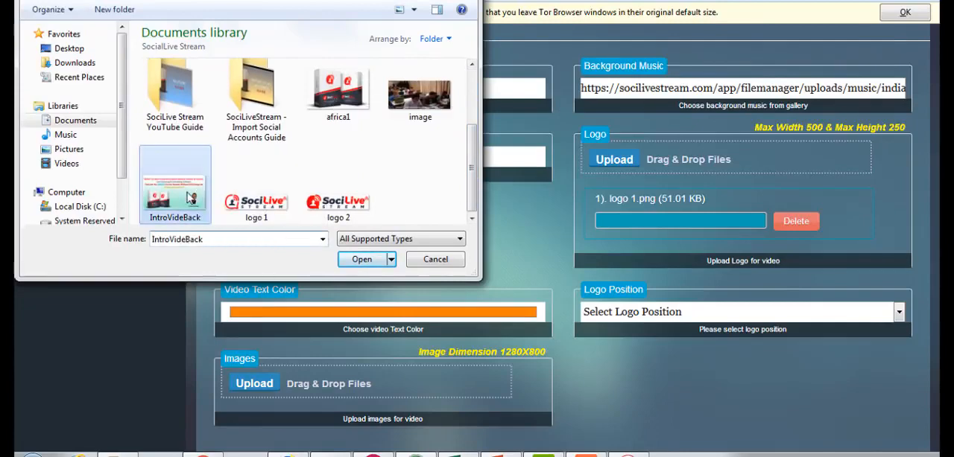
{"action": "left_click", "coordinate": [362, 260]}
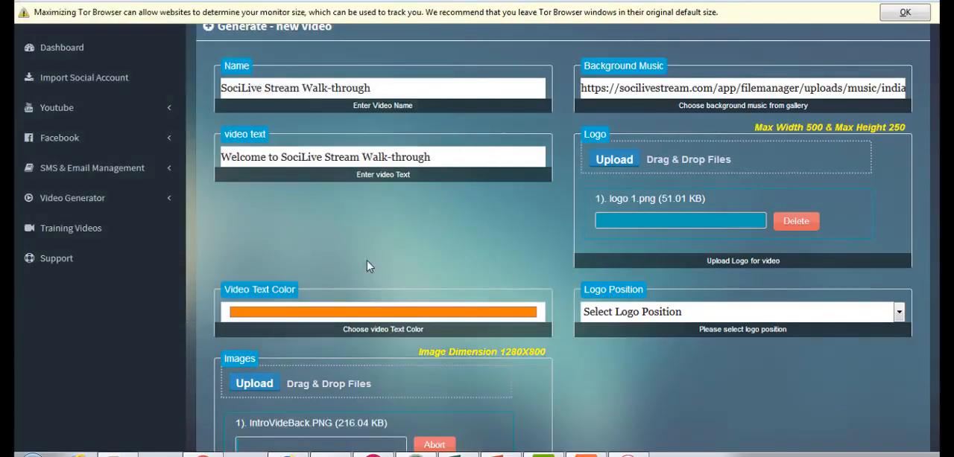
{"action": "left_click", "coordinate": [903, 15]}
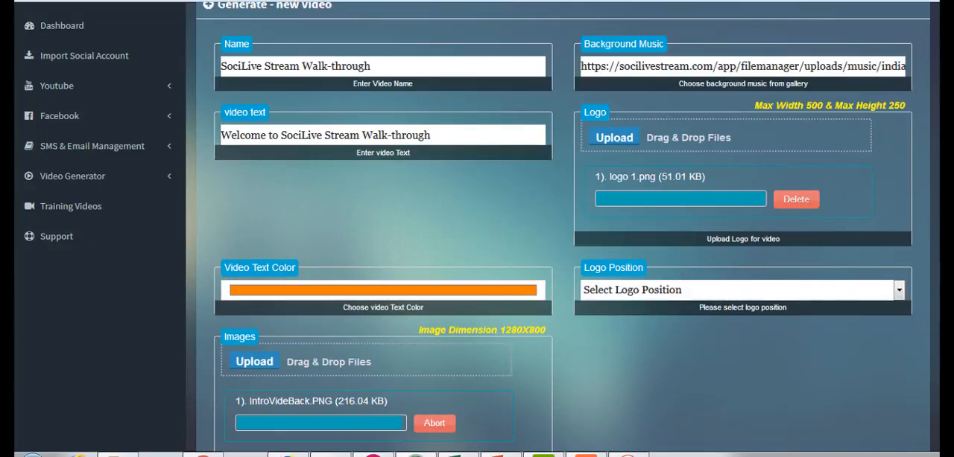
- Set the logo position to Top Right for the new intro video
{"action": "scroll", "coordinate": [857, 216], "scroll_direction": "down", "scroll_amount": 2}
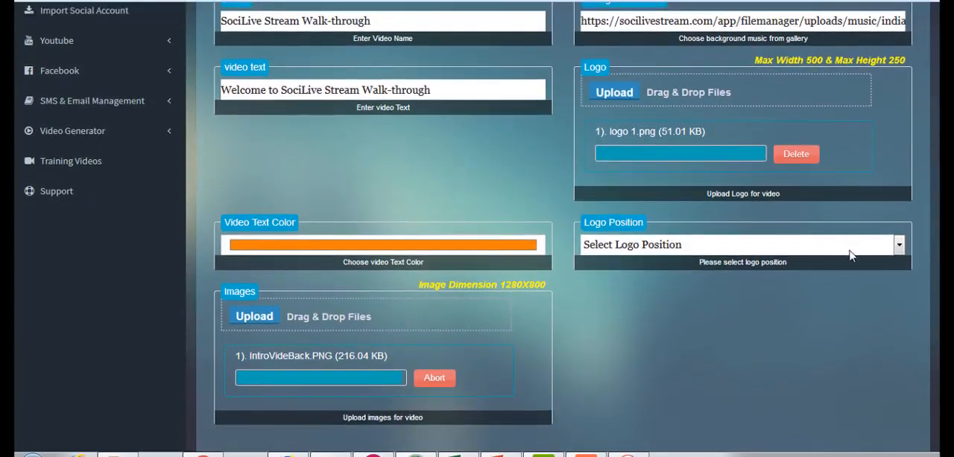
{"action": "left_click", "coordinate": [849, 252]}
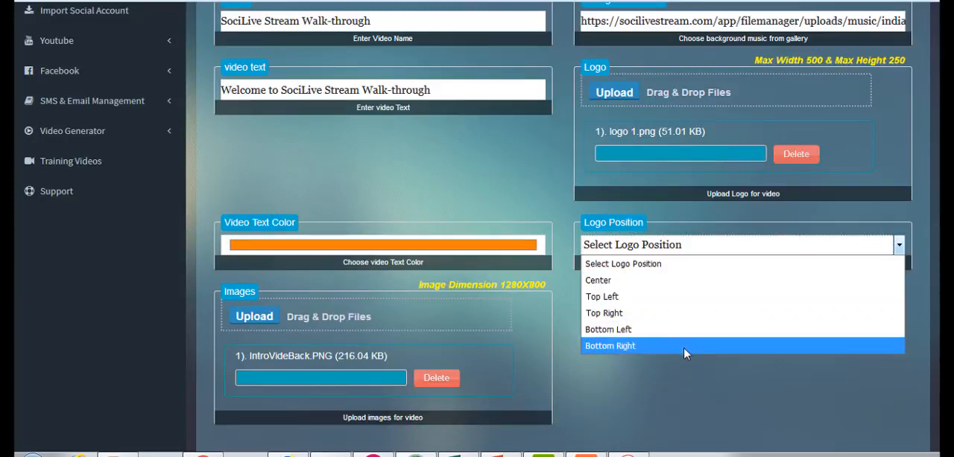
{"action": "left_click", "coordinate": [658, 314]}
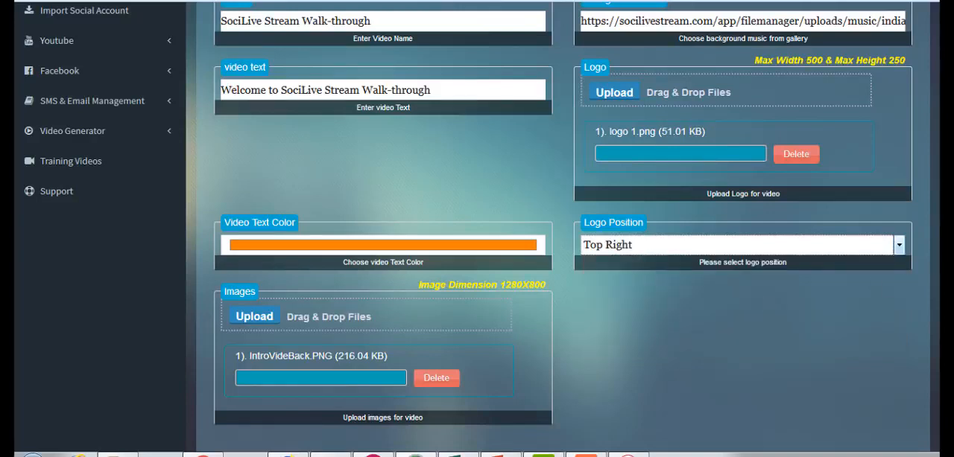
- Generate the SociLive Stream Walk-through intro video from the completed form
{"action": "scroll", "coordinate": [477, 224], "scroll_direction": "down", "scroll_amount": 1}
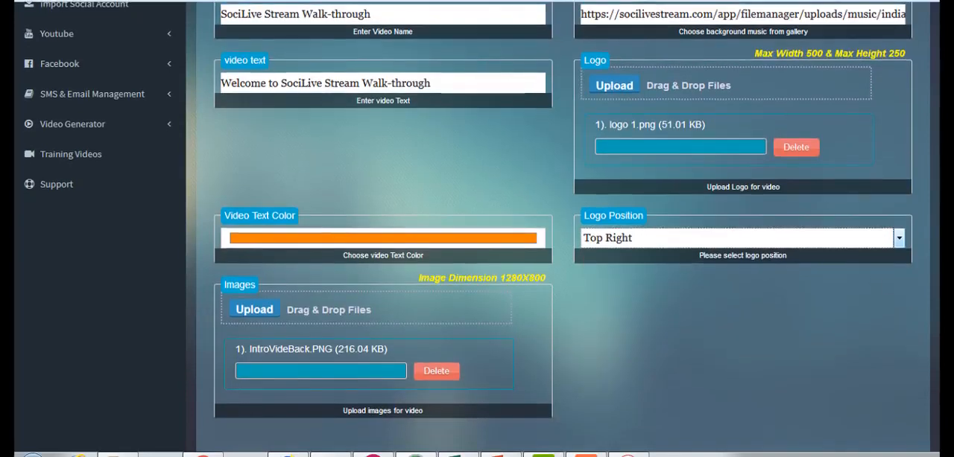
{"action": "scroll", "coordinate": [477, 224], "scroll_direction": "up", "scroll_amount": 2}
{"action": "scroll", "coordinate": [477, 224], "scroll_direction": "down", "scroll_amount": 3}
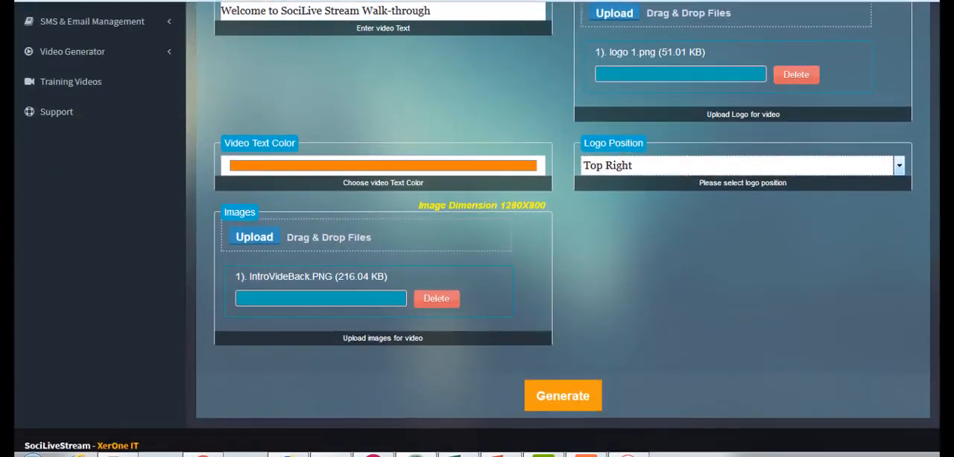
{"action": "left_click", "coordinate": [556, 397]}
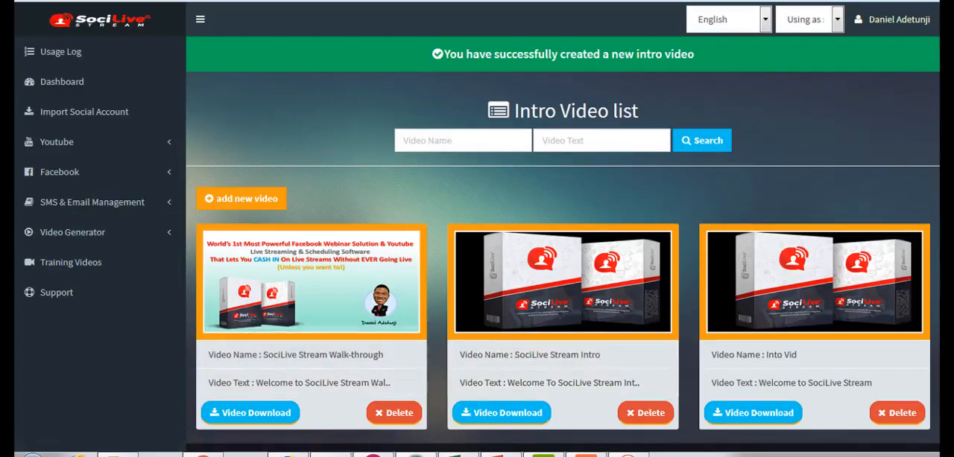
- Preview the new SociLive Stream Walk-through video in the intro video list and close the player
{"action": "scroll", "coordinate": [476, 223], "scroll_direction": "down", "scroll_amount": 1}
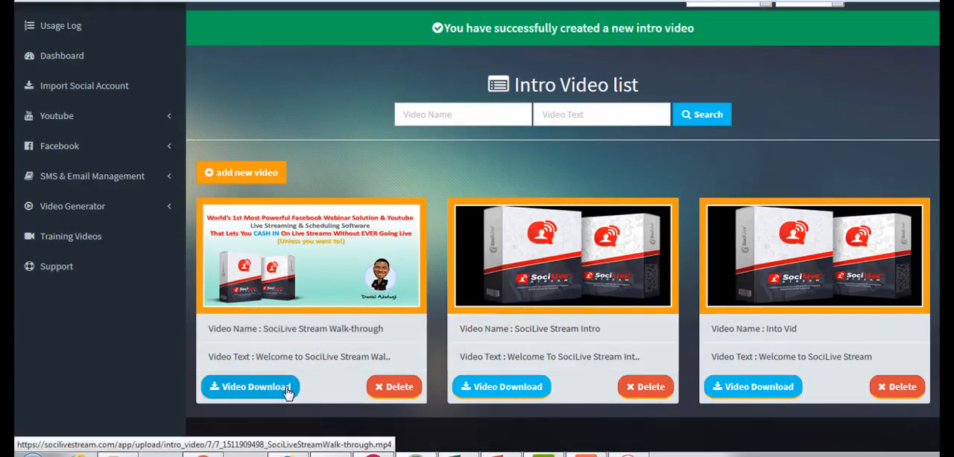
{"action": "left_click", "coordinate": [342, 298]}
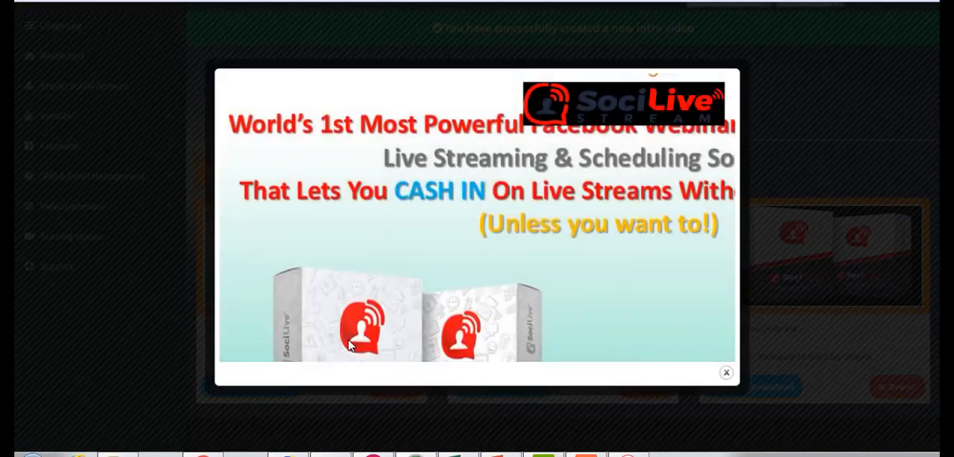
{"action": "mouse_move", "coordinate": [356, 345]}
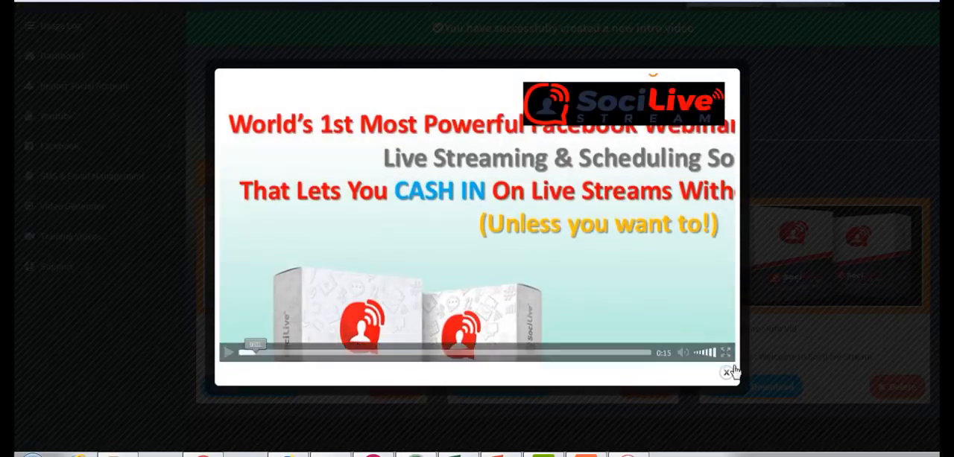
{"action": "left_click", "coordinate": [727, 374]}
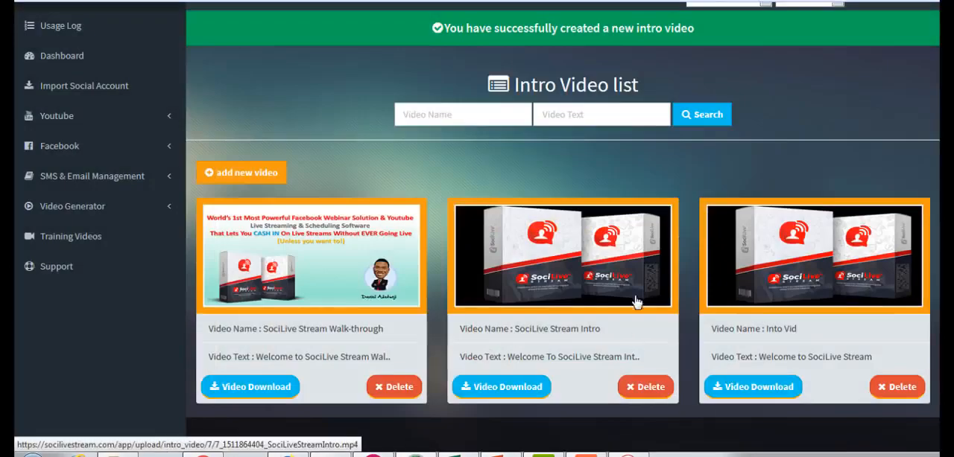
- Set up a joined video named "Full Walk-through Guide" with SociLive Stream Walk-through as its intro video
{"action": "left_click", "coordinate": [118, 207]}
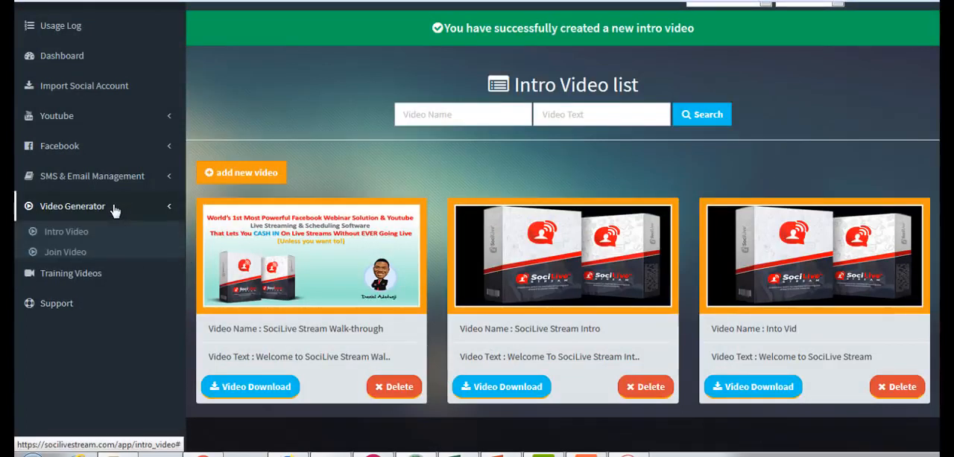
{"action": "left_click", "coordinate": [75, 259]}
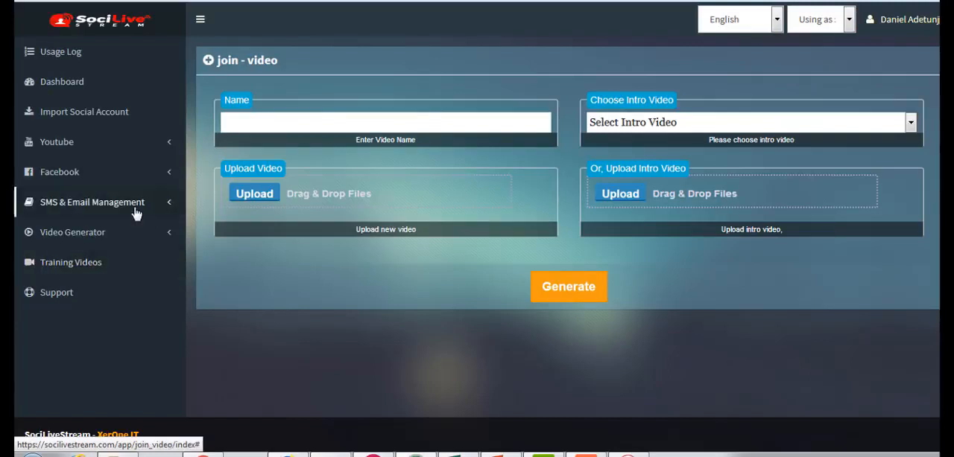
{"action": "left_click", "coordinate": [325, 125]}
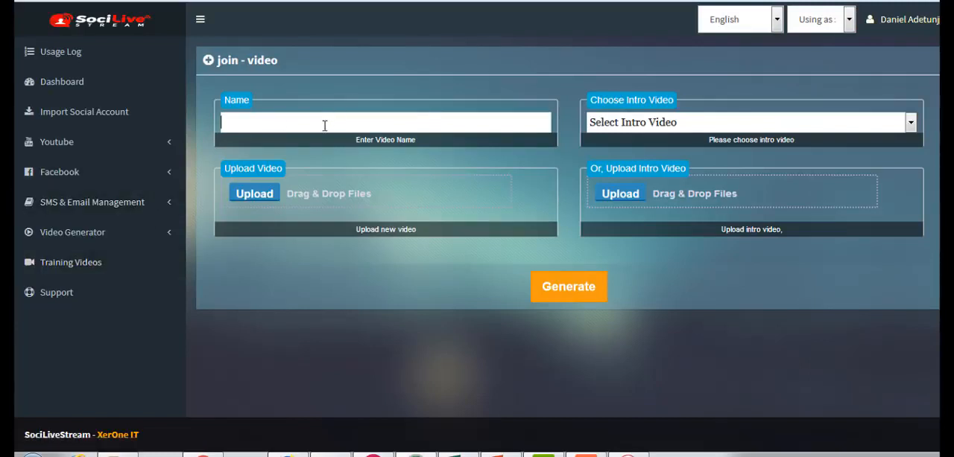
{"action": "type", "text": "Full Walk"}
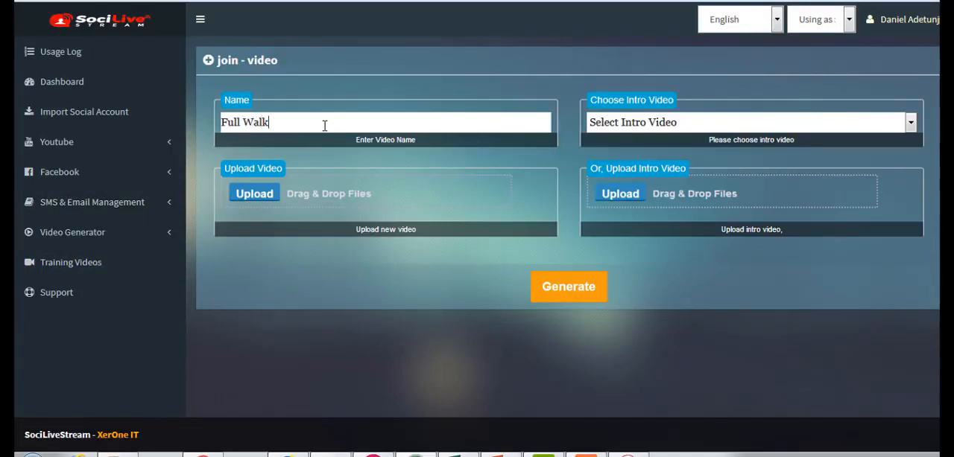
{"action": "type", "text": "-through Guide"}
{"action": "left_click", "coordinate": [635, 124]}
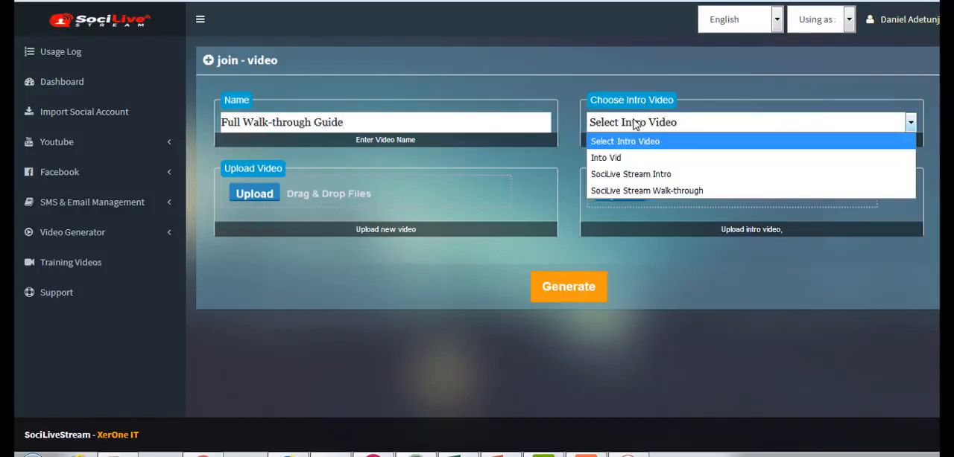
{"action": "left_click", "coordinate": [630, 193]}
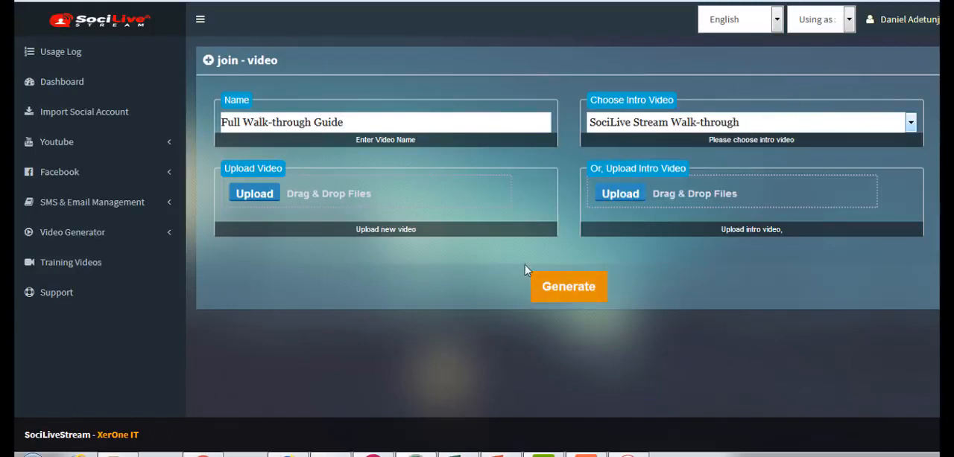
- Upload "Internet Marketing Mastery.wmv" from the SocialLive Stream folder as the main video and generate the joined video
{"action": "left_click", "coordinate": [254, 195]}
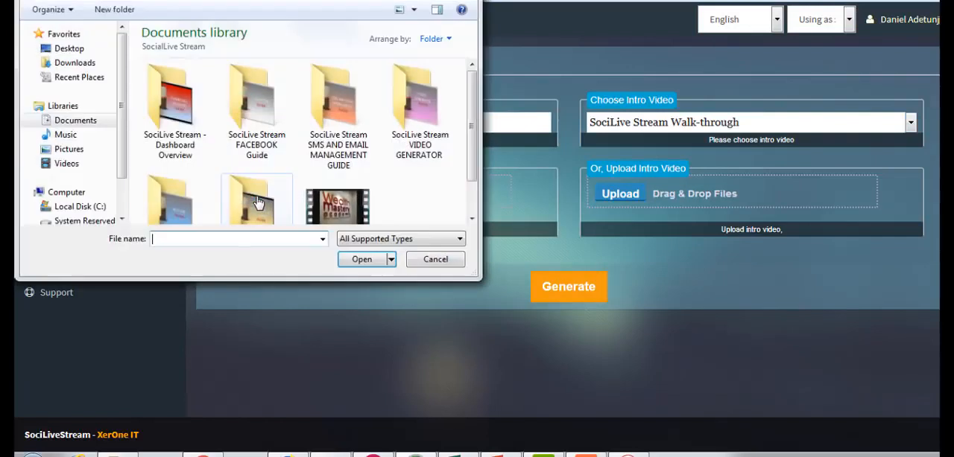
{"action": "left_click_drag", "start_coordinate": [475, 119], "coordinate": [469, 154]}
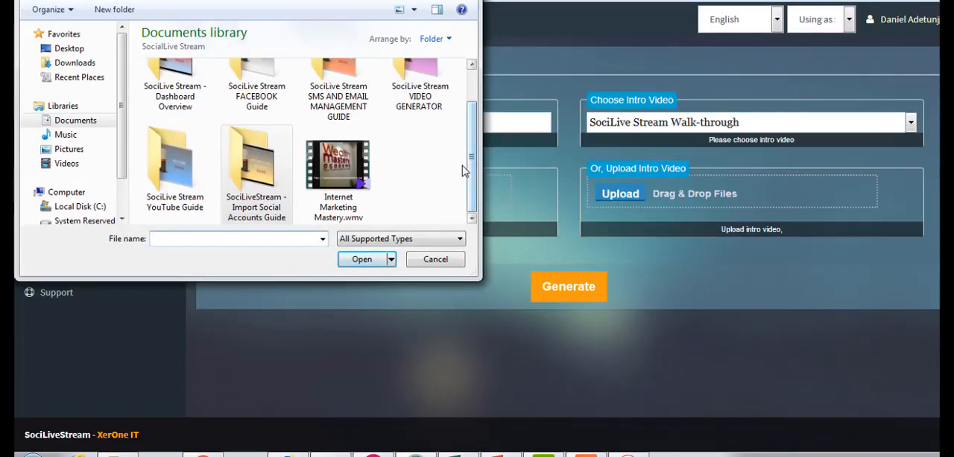
{"action": "scroll", "coordinate": [475, 144], "scroll_direction": "up", "scroll_amount": 1}
{"action": "scroll", "coordinate": [475, 144], "scroll_direction": "down", "scroll_amount": 1}
{"action": "left_click", "coordinate": [339, 183]}
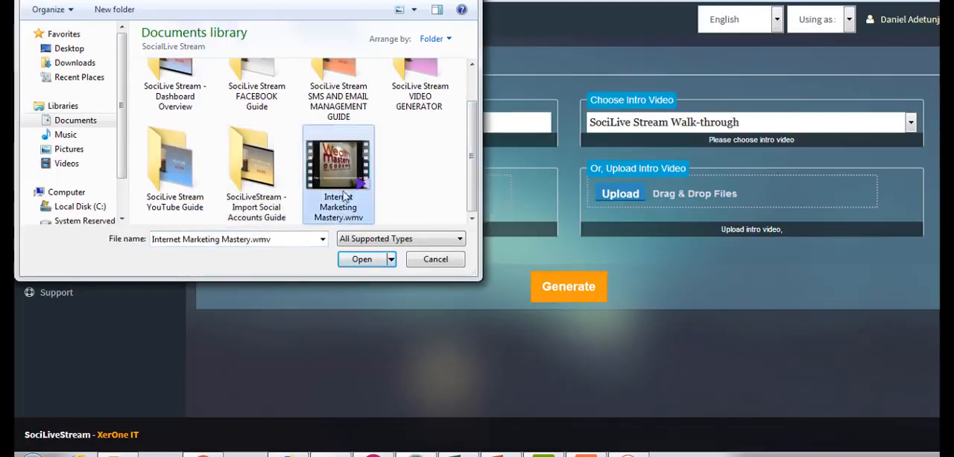
{"action": "left_click", "coordinate": [362, 259]}
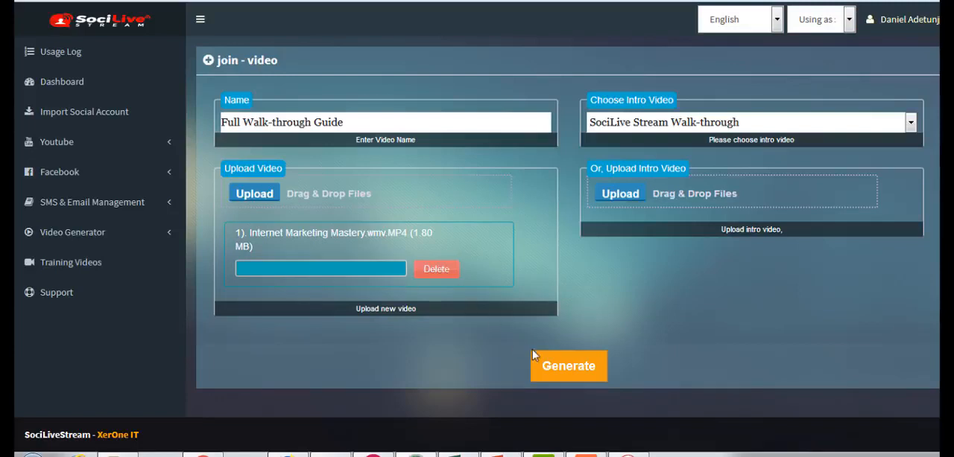
{"action": "left_click", "coordinate": [555, 370]}
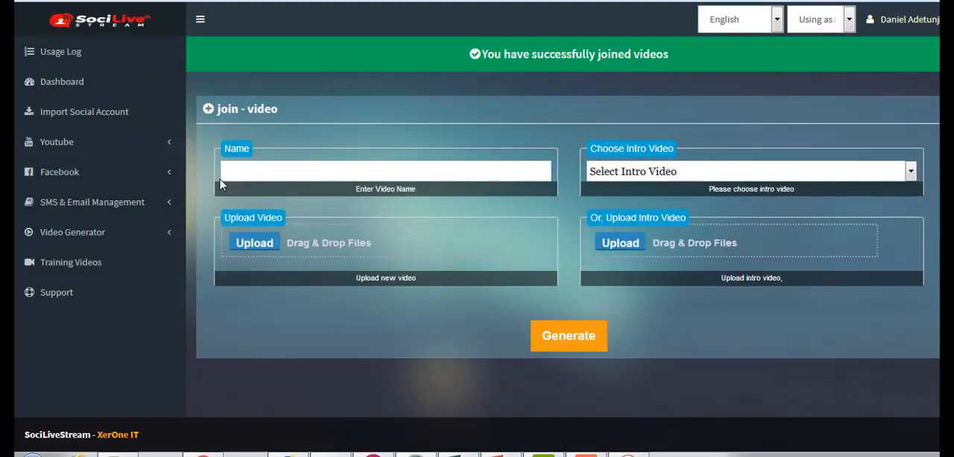
- Check the previously uploaded videos available to a new YouTube live campaign, and close the file library
{"action": "left_click", "coordinate": [95, 143]}
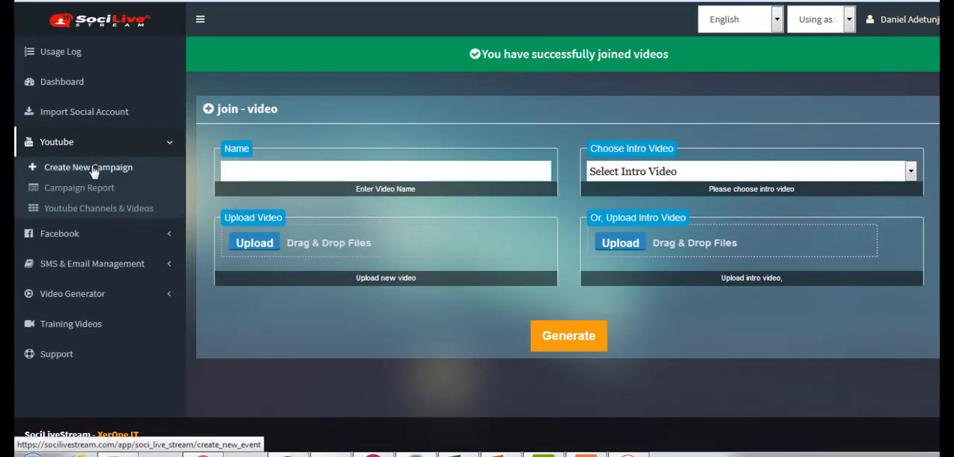
{"action": "left_click", "coordinate": [94, 171]}
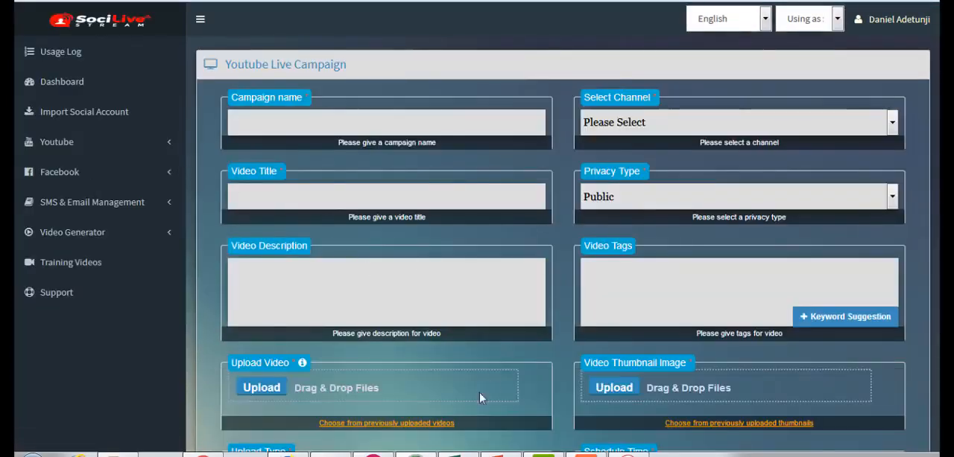
{"action": "left_click", "coordinate": [387, 423]}
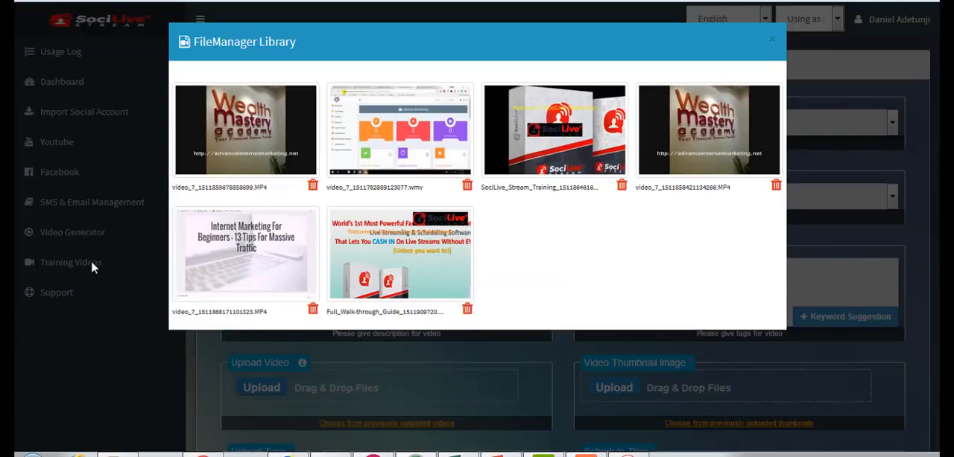
{"action": "left_click", "coordinate": [771, 40]}
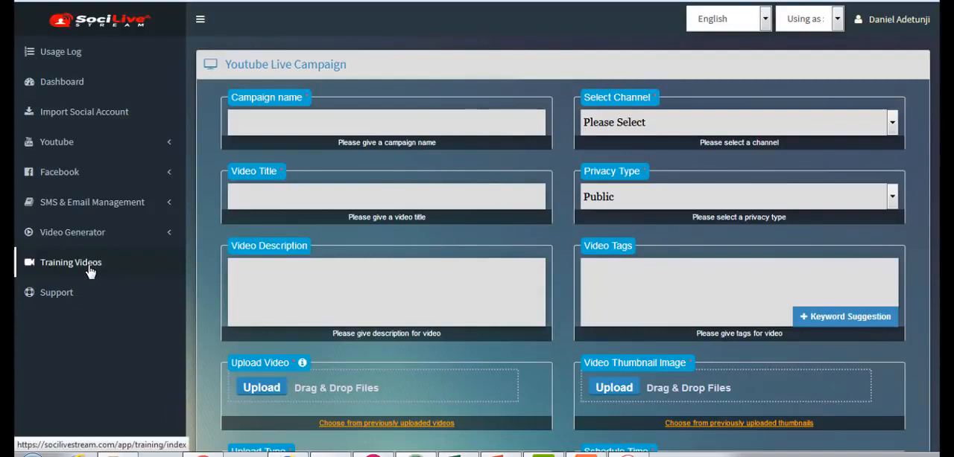
- Open the training videos page
{"action": "left_click", "coordinate": [89, 267]}
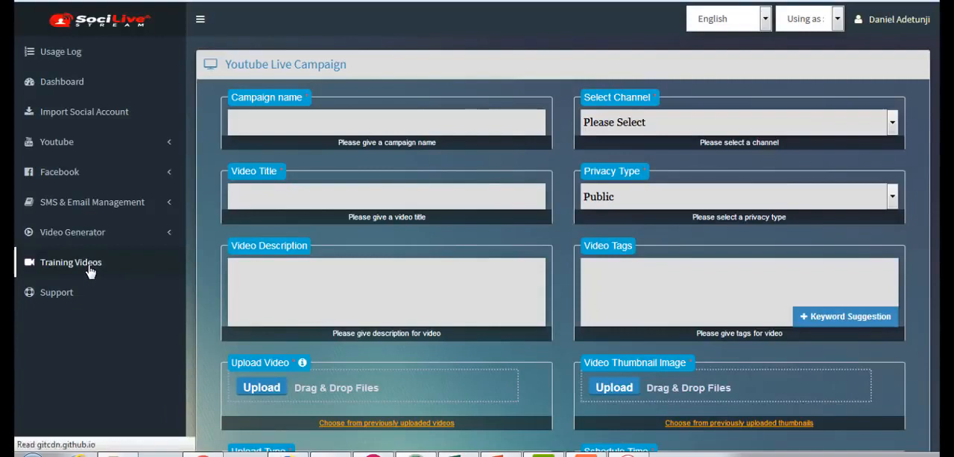